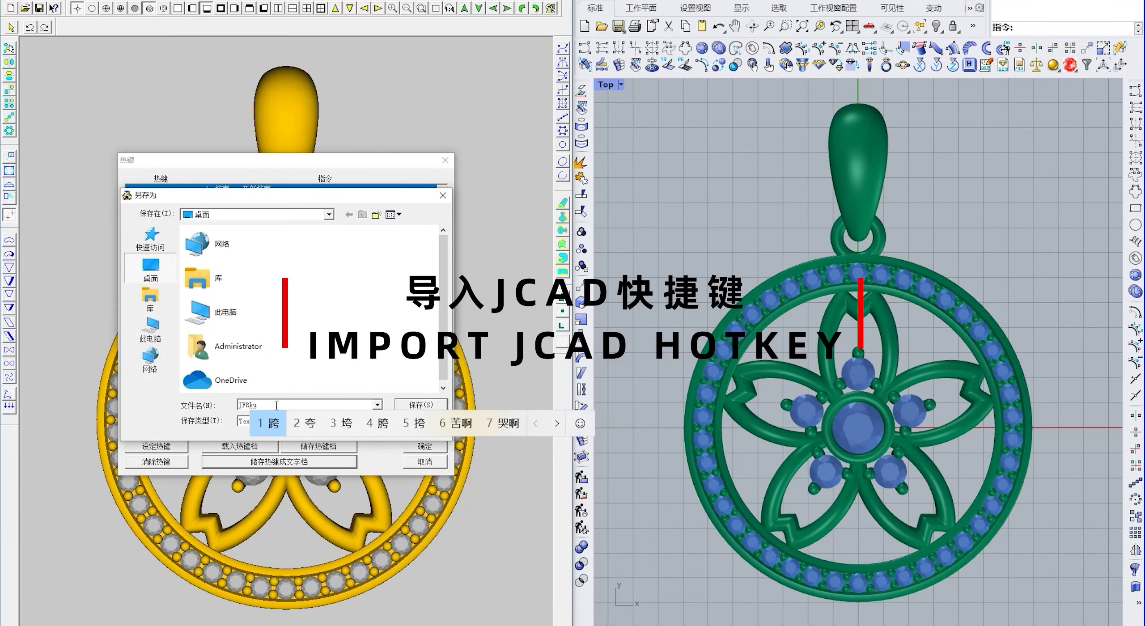
Import the saved JCAD hotkey file into Rhino's hotkey settings and switch hotkeys on.
key("Escape")
key("Escape")
left_click(428, 450)
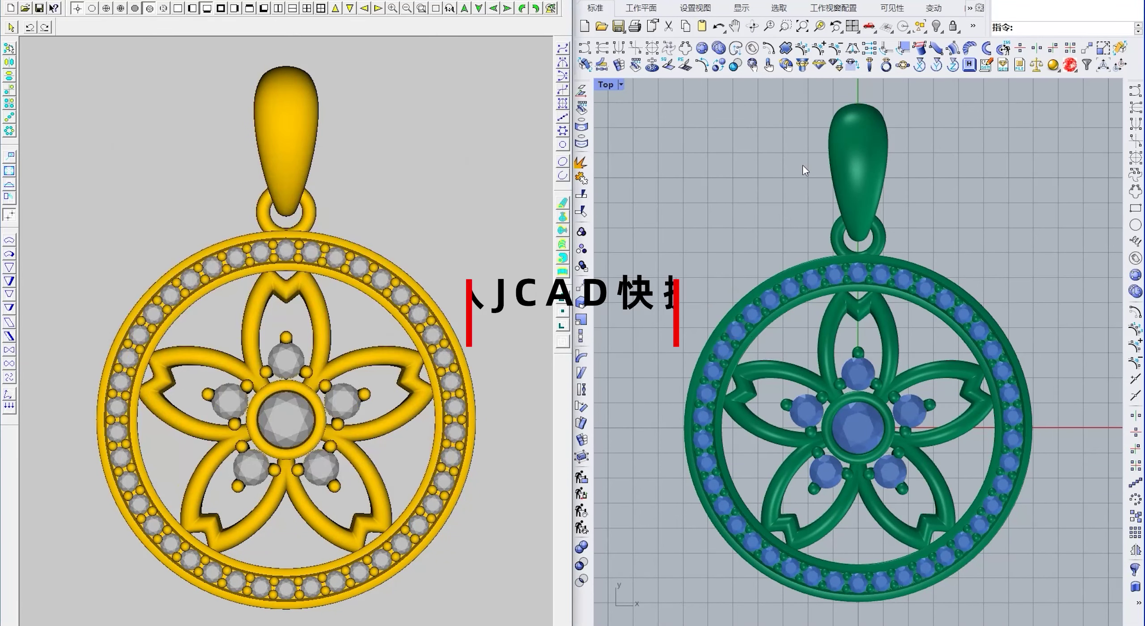
right_click(966, 61)
left_click(411, 541)
double_click(600, 232)
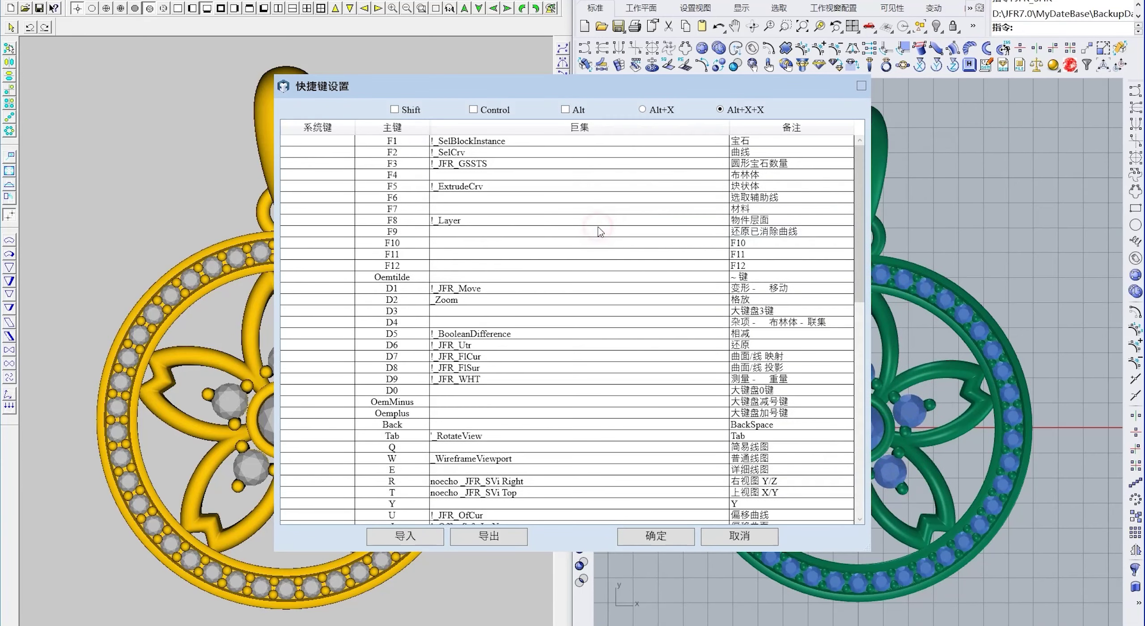
left_click(663, 539)
left_click(969, 65)
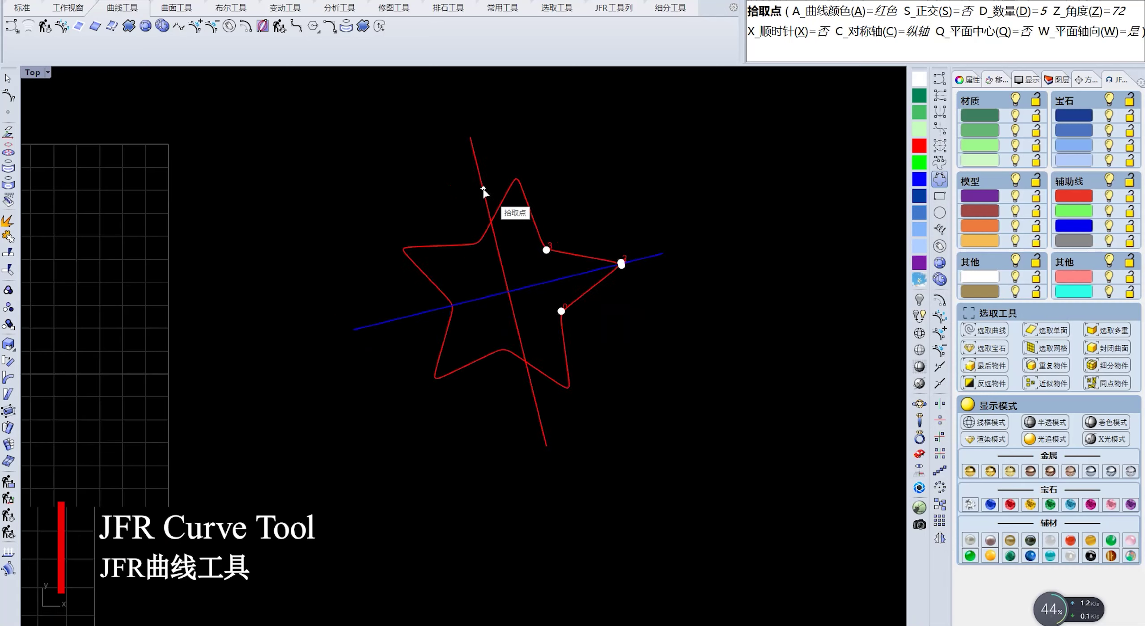
Reshape a petal point of the five-fold curve with W plane-axis alignment toggled off, then on.
key("w")
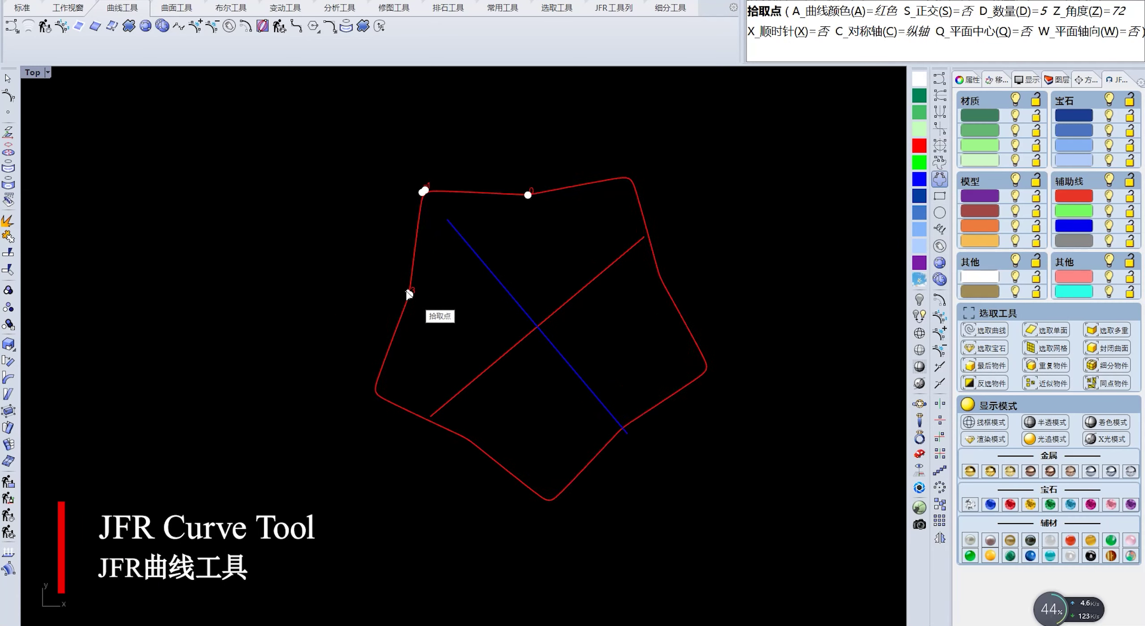
left_click(417, 266)
key("w")
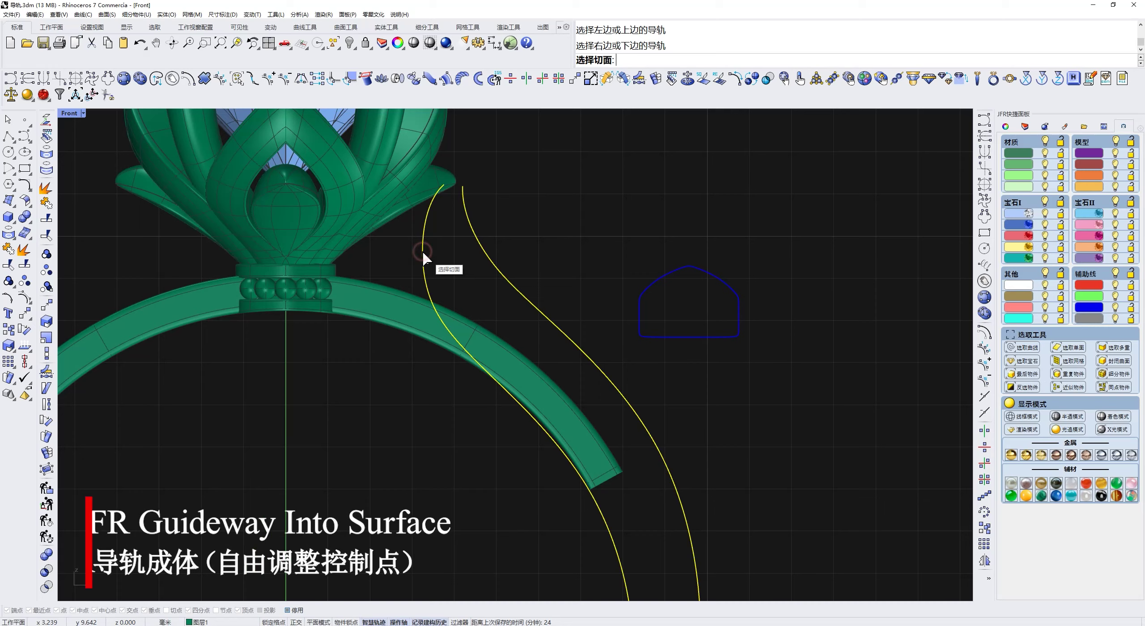
Move a band control point, then rerun _JFR_Rail on all pattern curves as solid strips.
left_click(440, 277)
key("F10")
scroll(568, 298, "up", 3)
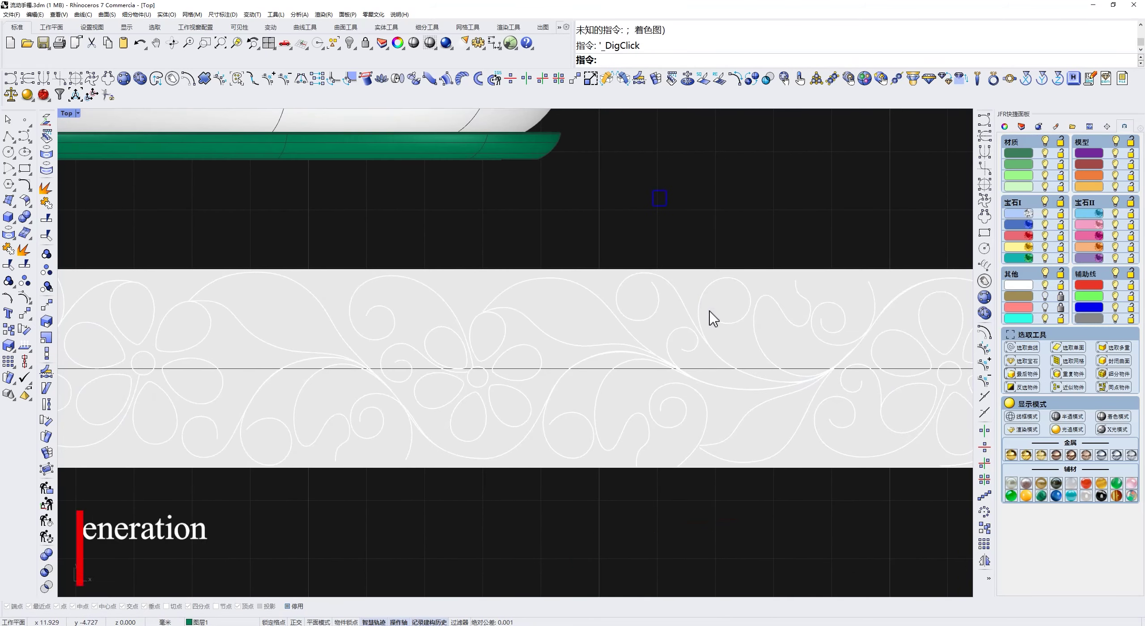
right_click(712, 318)
left_click(724, 340)
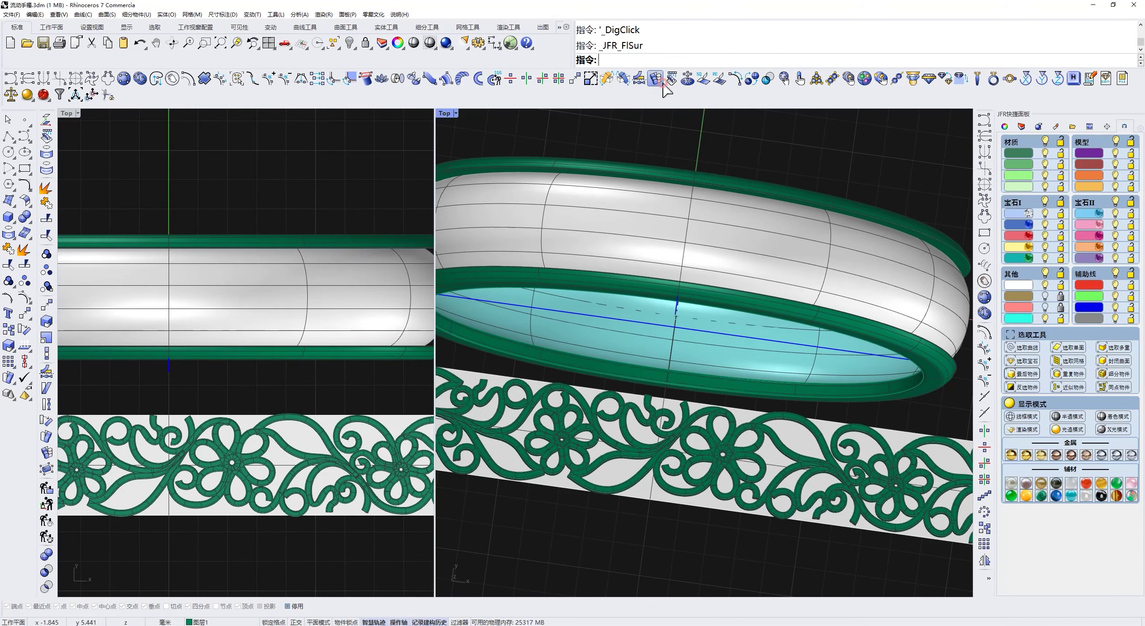
Flow the floral pattern onto the bangle surface with _JFR_FlSur.
left_click(736, 428)
key("Return")
left_click(721, 205)
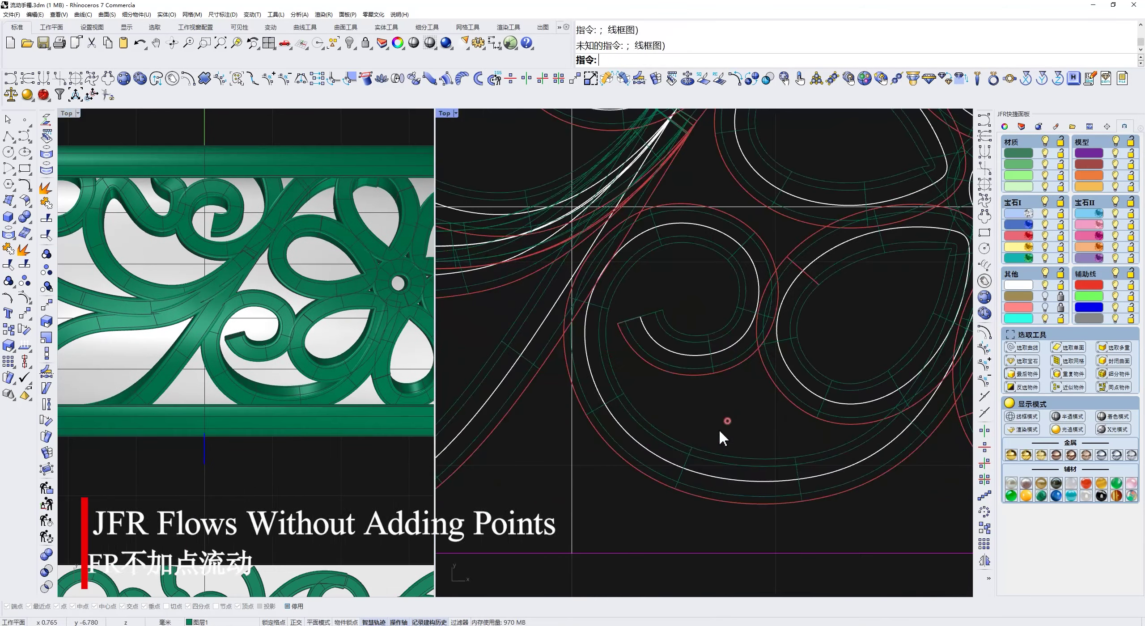
Reshape one strip by dragging its control points, then shade the Left view.
left_click_drag(812, 535, 839, 474)
left_click_drag(502, 576, 603, 396)
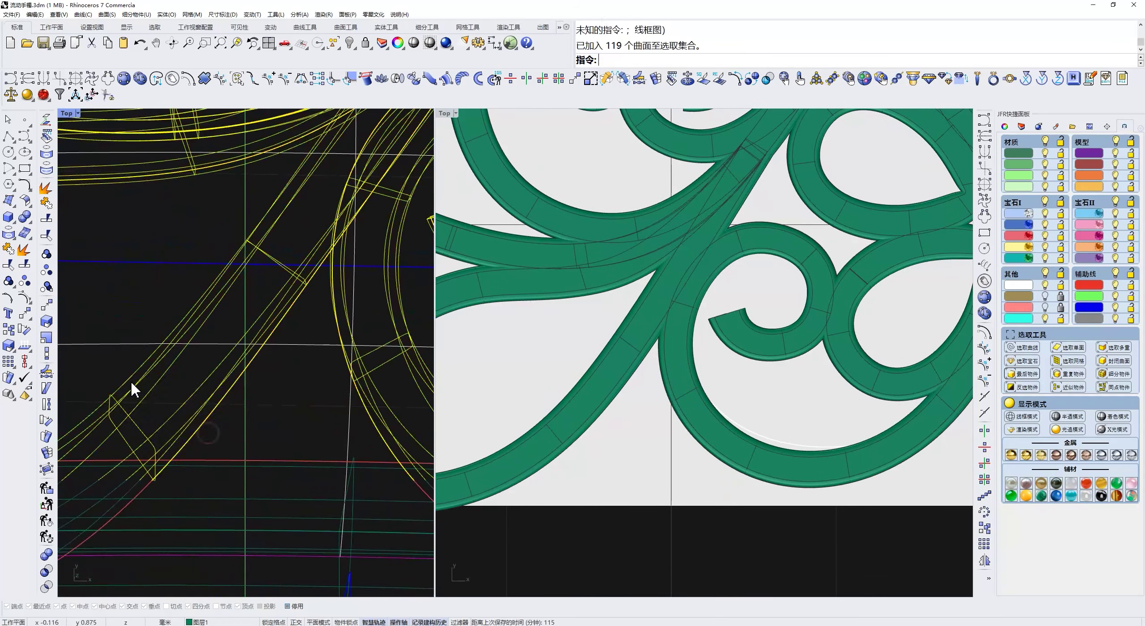
key("ctrl+alt+s")
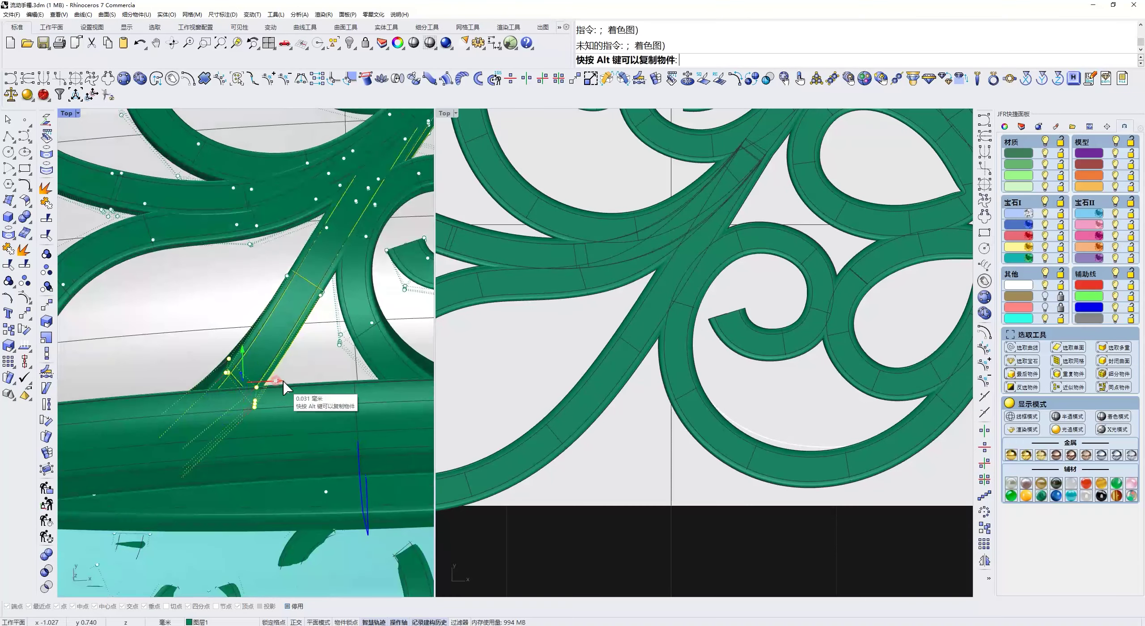
Pick the source objects for the Grasshopper flow definition.
right_click_drag(286, 326, 320, 358)
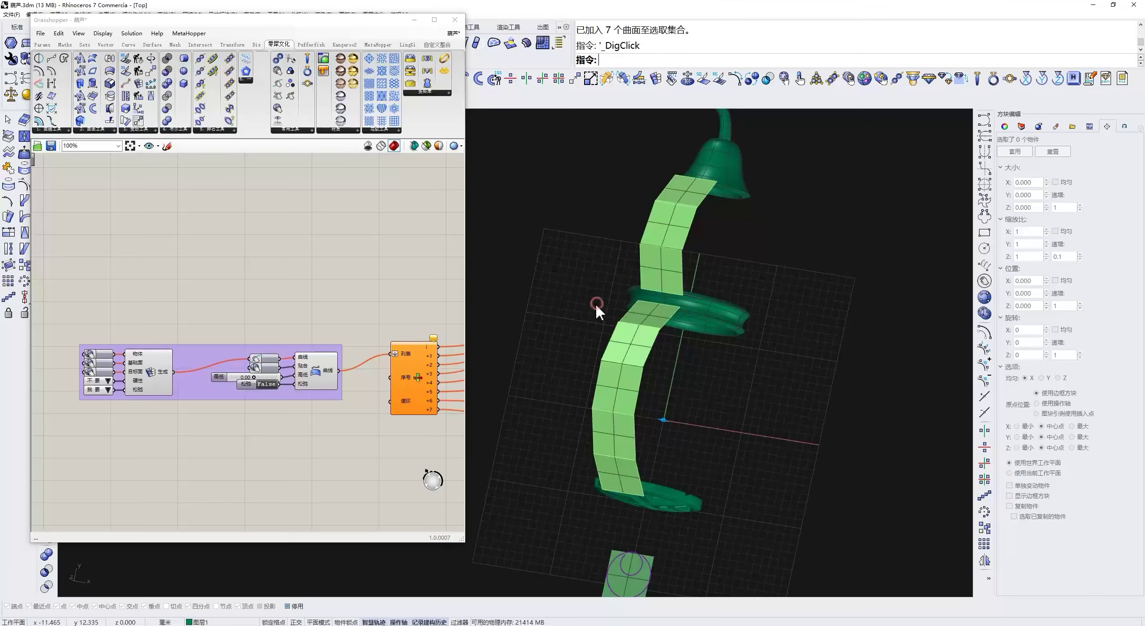
left_click(95, 356)
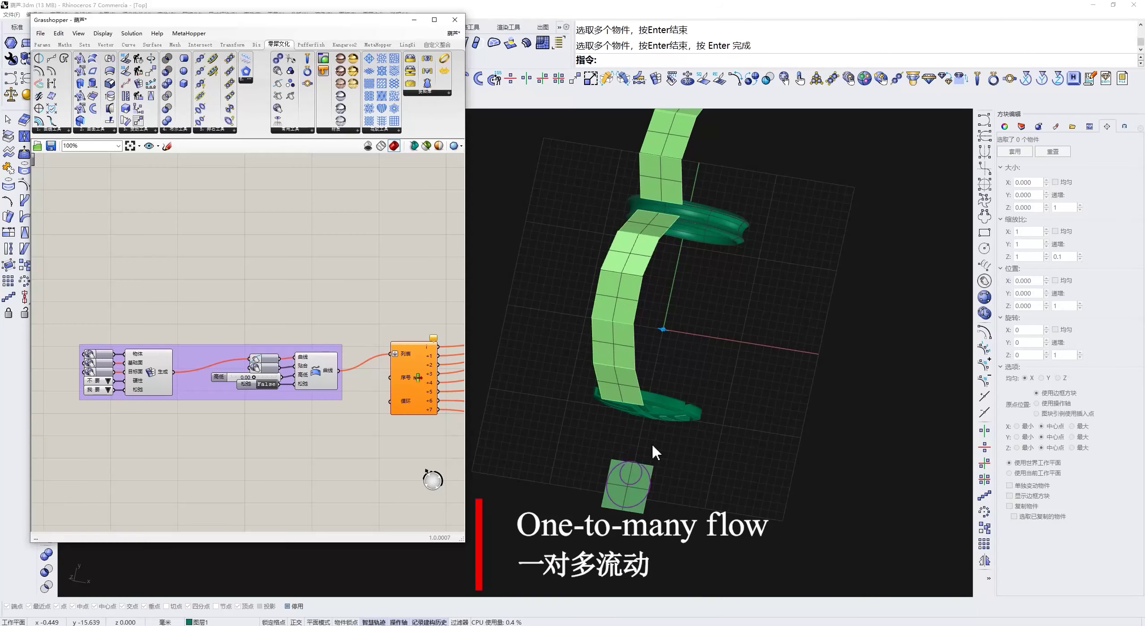
right_click_drag(651, 444, 549, 501)
right_click(622, 559)
Window-select the green strip surfaces as targets to generate the blue lattice on the gourd.
left_click(91, 393)
left_click_drag(531, 458, 702, 154)
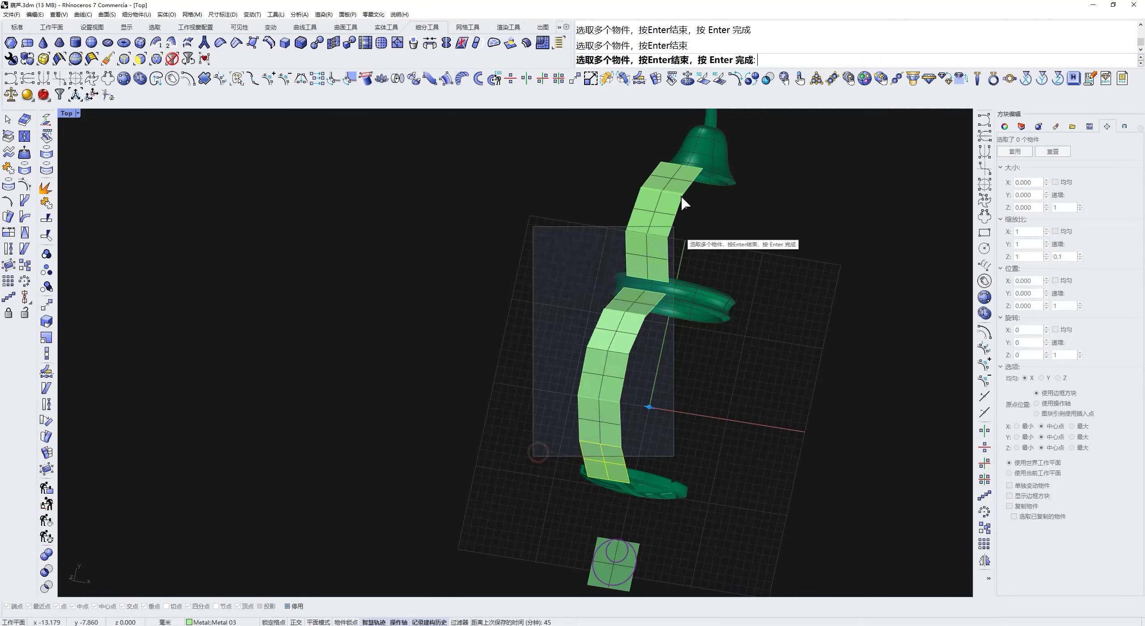
right_click(701, 153)
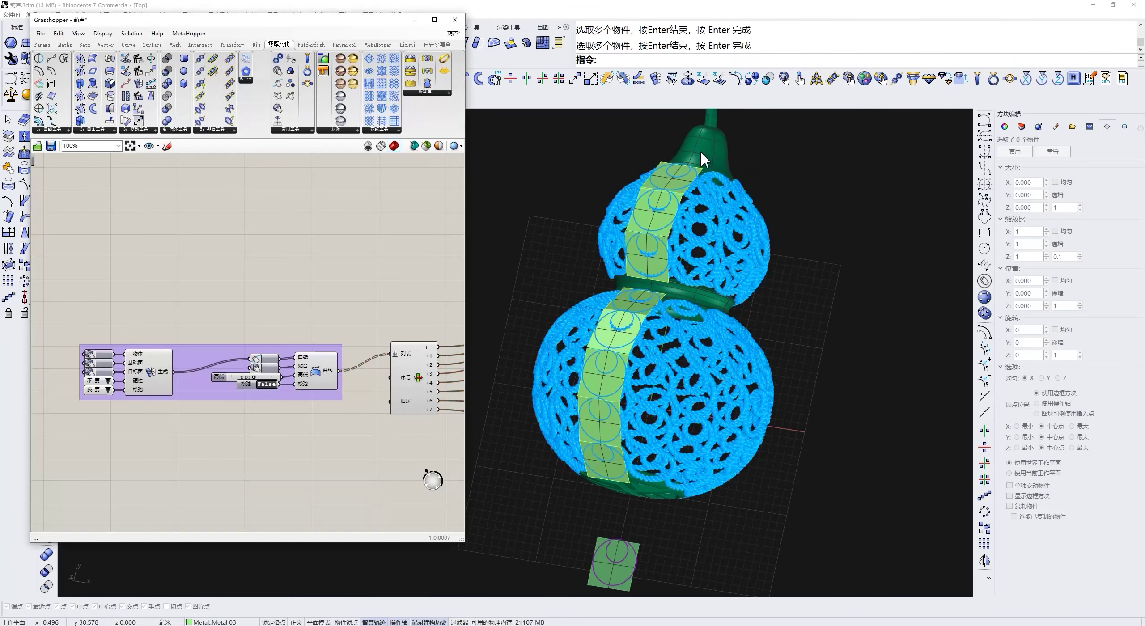
right_click_drag(835, 352, 756, 400)
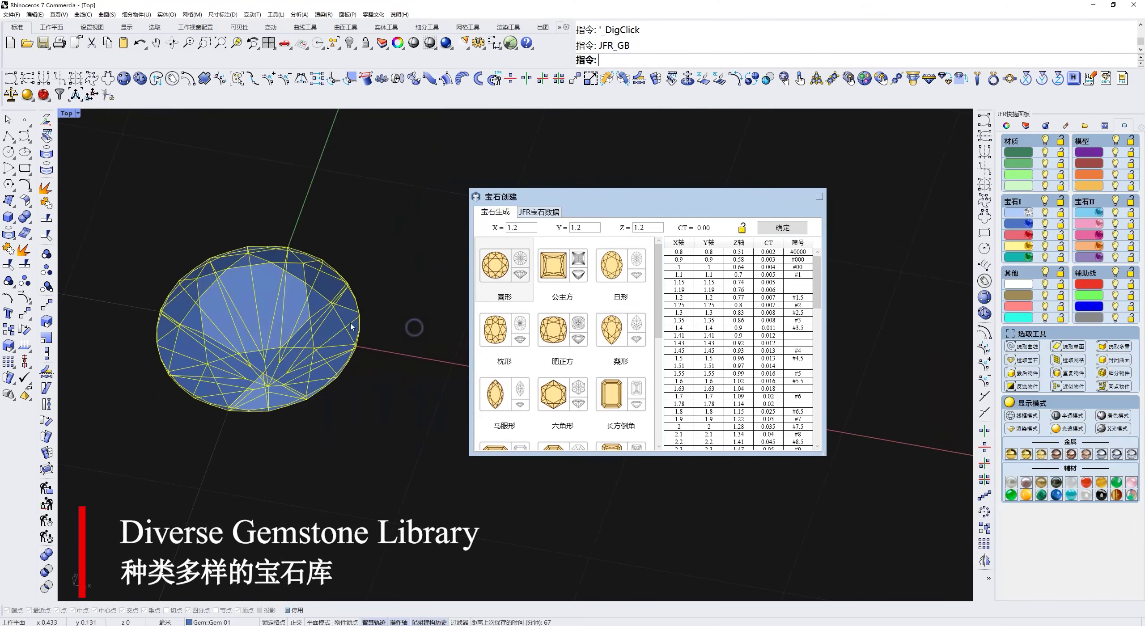
Try gem cuts in JFR_GB and size the pear gem to the 2.66 row.
left_click(547, 406)
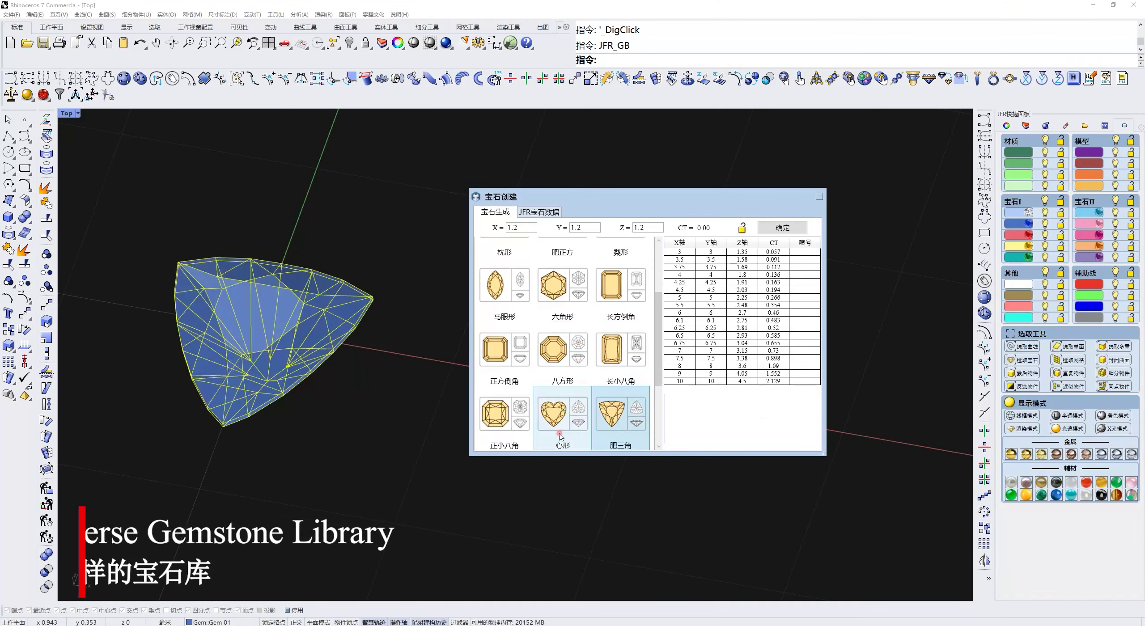
left_click(691, 260)
left_click(681, 366)
left_click(685, 251)
left_click(692, 282)
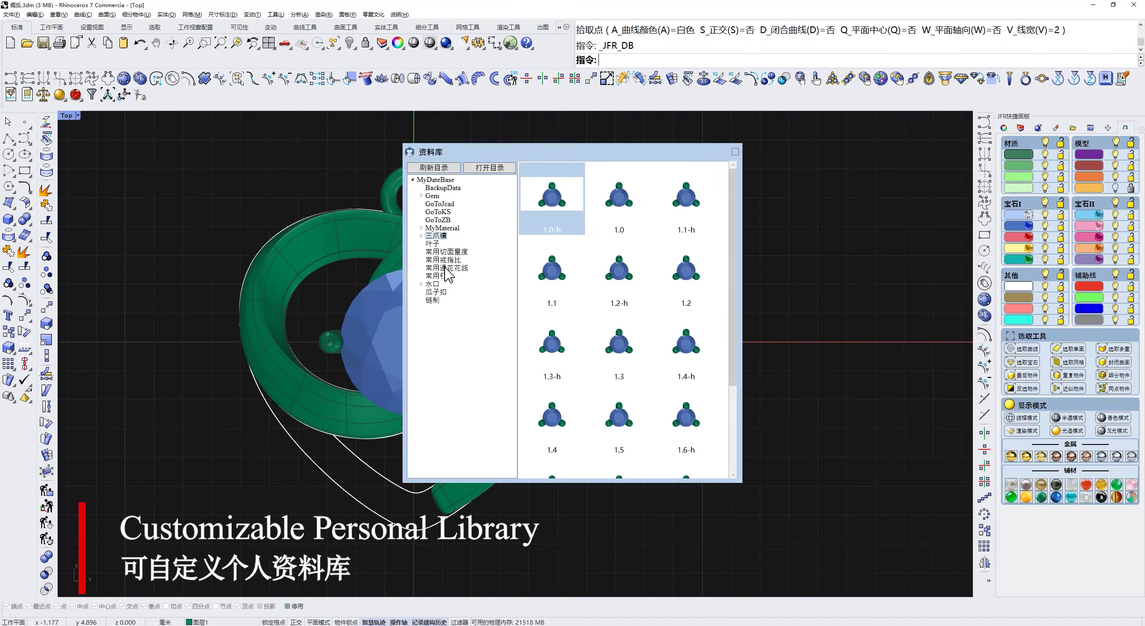
Place library cross-section profiles to the right of the heart pendant with JFR_DB.
left_click(449, 259)
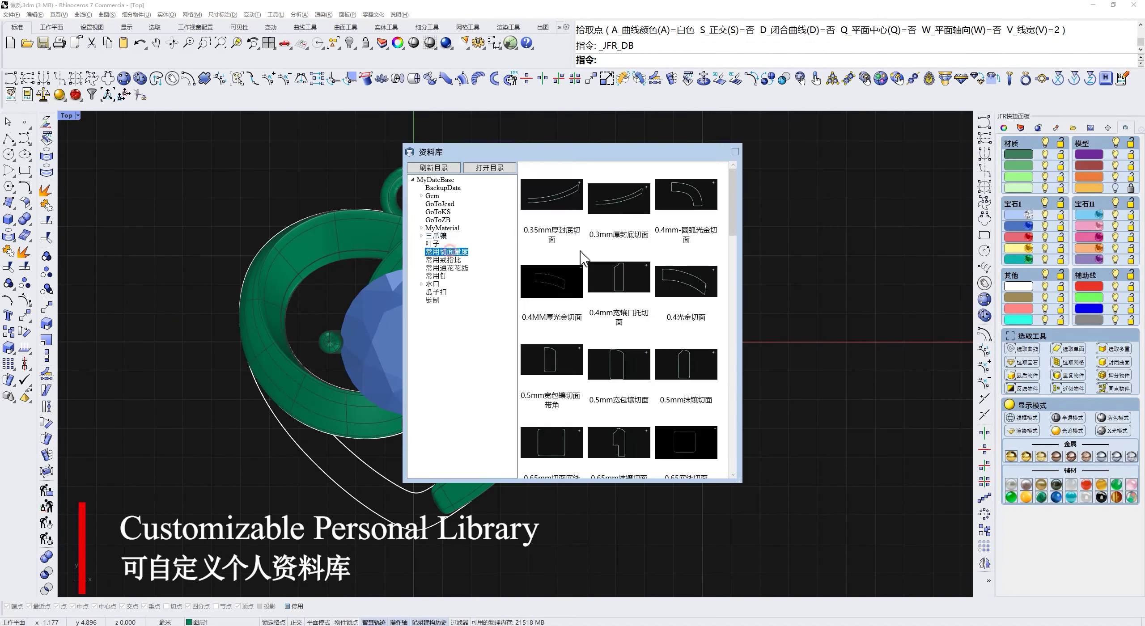
left_click_drag(733, 201, 753, 316)
double_click(686, 340)
left_click(671, 329)
scroll(671, 413, "up", 4)
Confirm the rail options and pick the heart pendant's two rail curves.
key("Return")
left_click(523, 409)
left_click(437, 377)
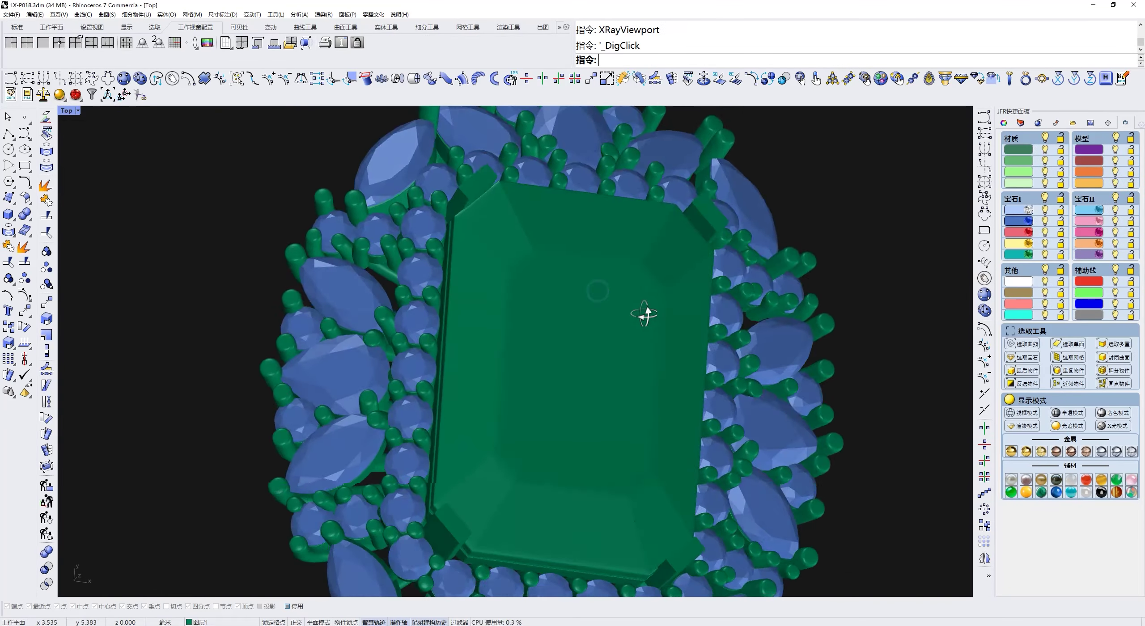
Generate the JFR_GSSTS gem statistics table and highlight the marquise gems.
scroll(645, 315, "down", 5)
type("t")
key("Return")
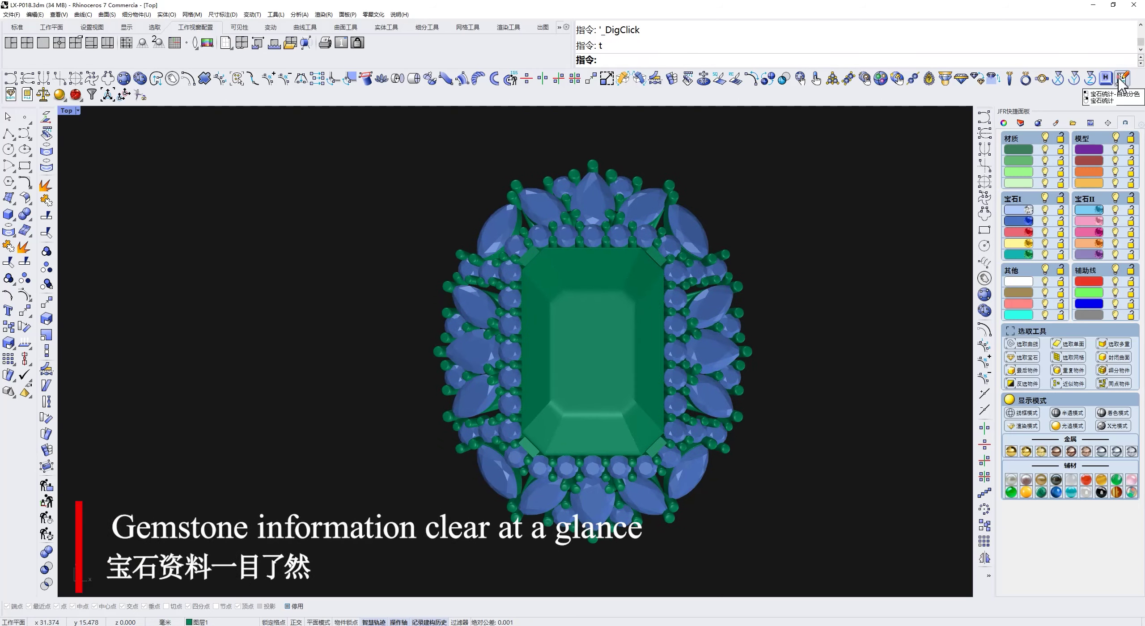
left_click(1122, 81)
left_click(112, 267)
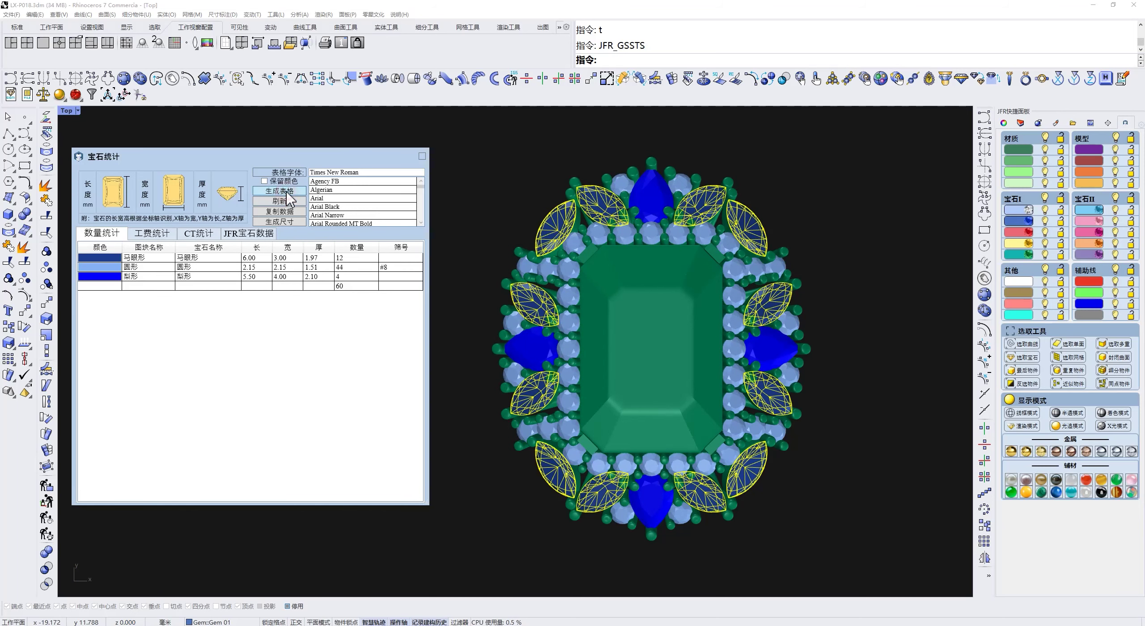
Weigh the window-selected ring with custom density 14.5 and place the 14.2784 g table.
scroll(846, 345, "up", 3)
scroll(899, 255, "up", 3)
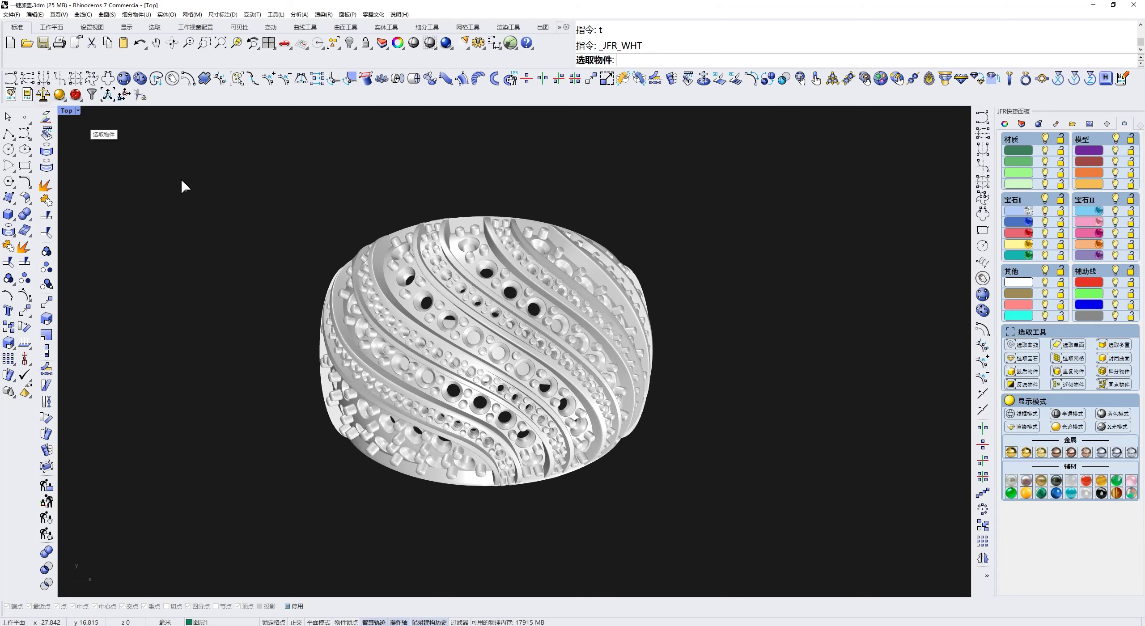
left_click_drag(224, 195, 790, 522)
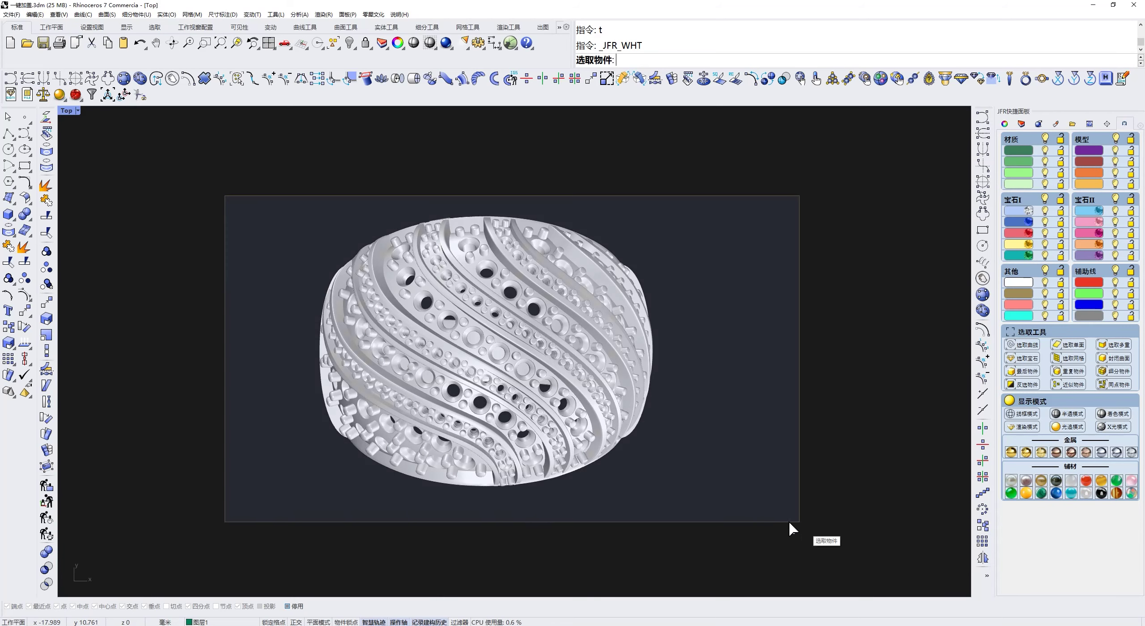
right_click(716, 387)
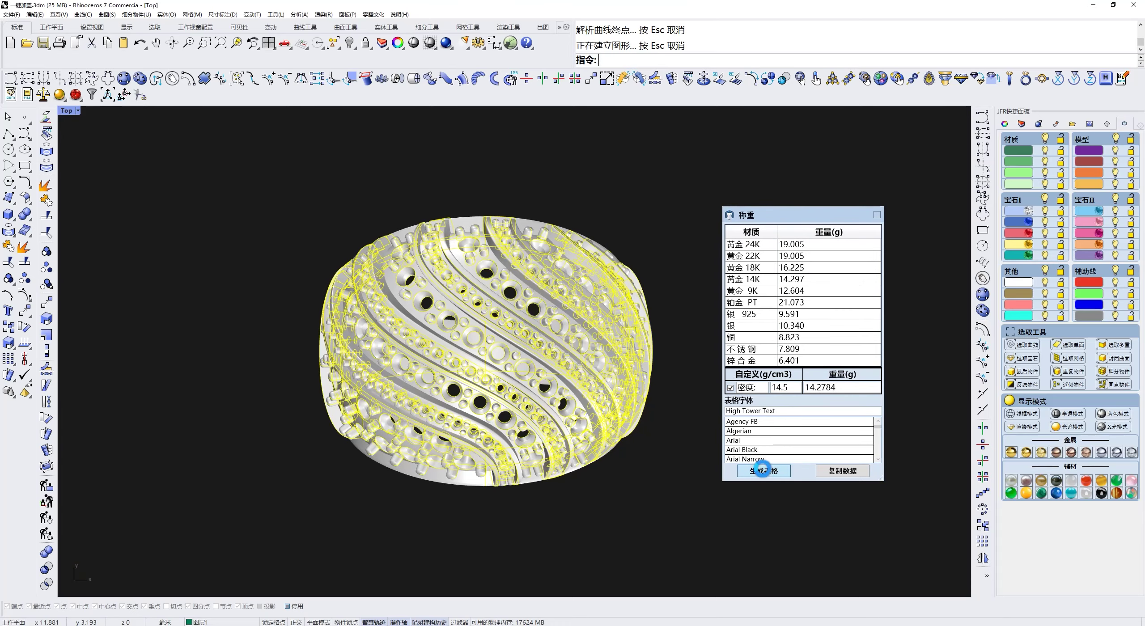
left_click(763, 471)
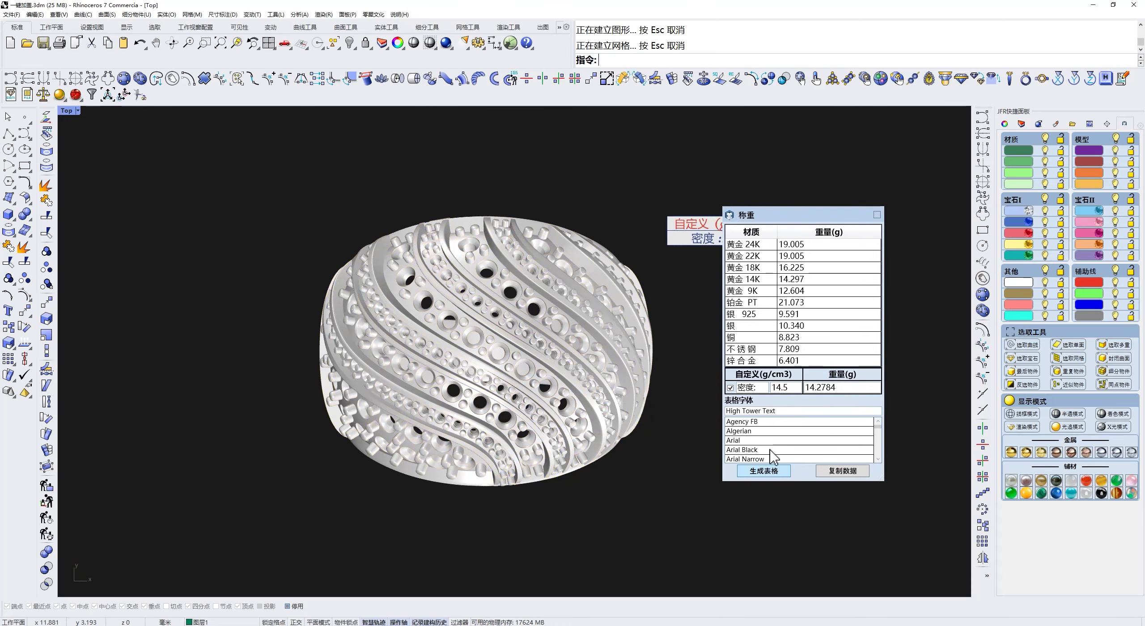
left_click(877, 215)
scroll(831, 229, "up", 5)
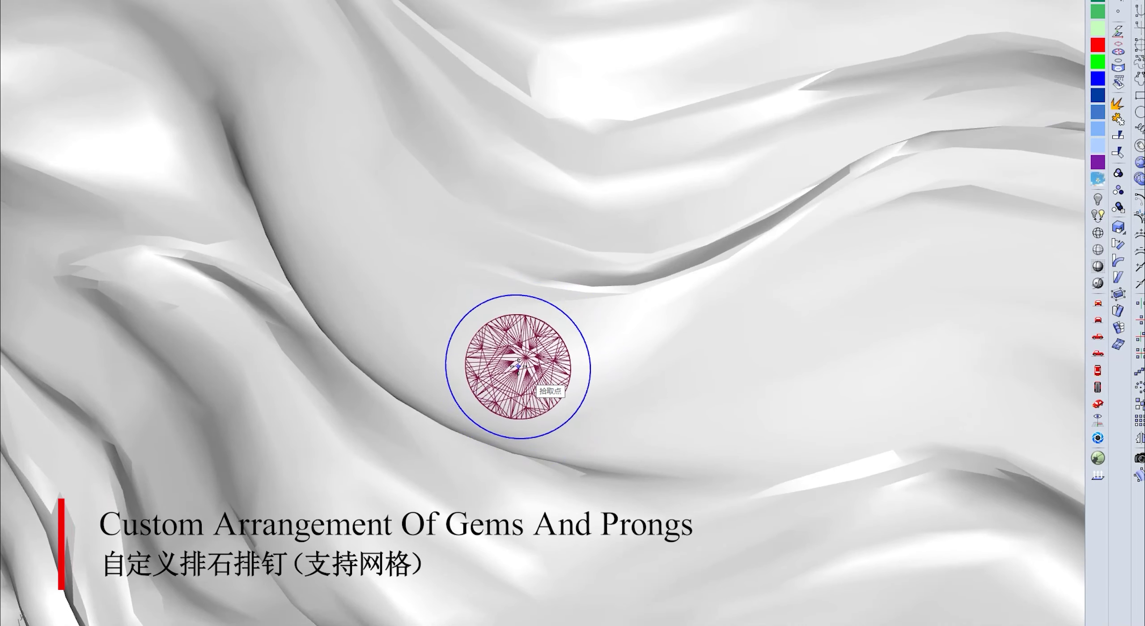
Place four round gems in a row on the wavy mesh surface.
left_click(510, 368)
left_click(631, 386)
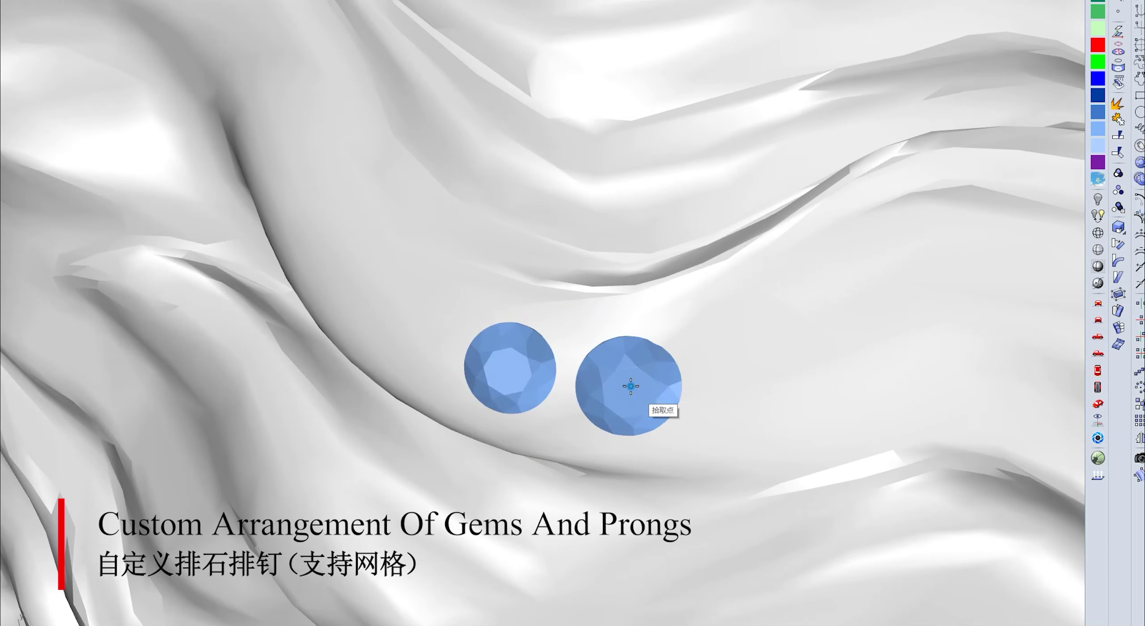
left_click(625, 368)
left_click(790, 407)
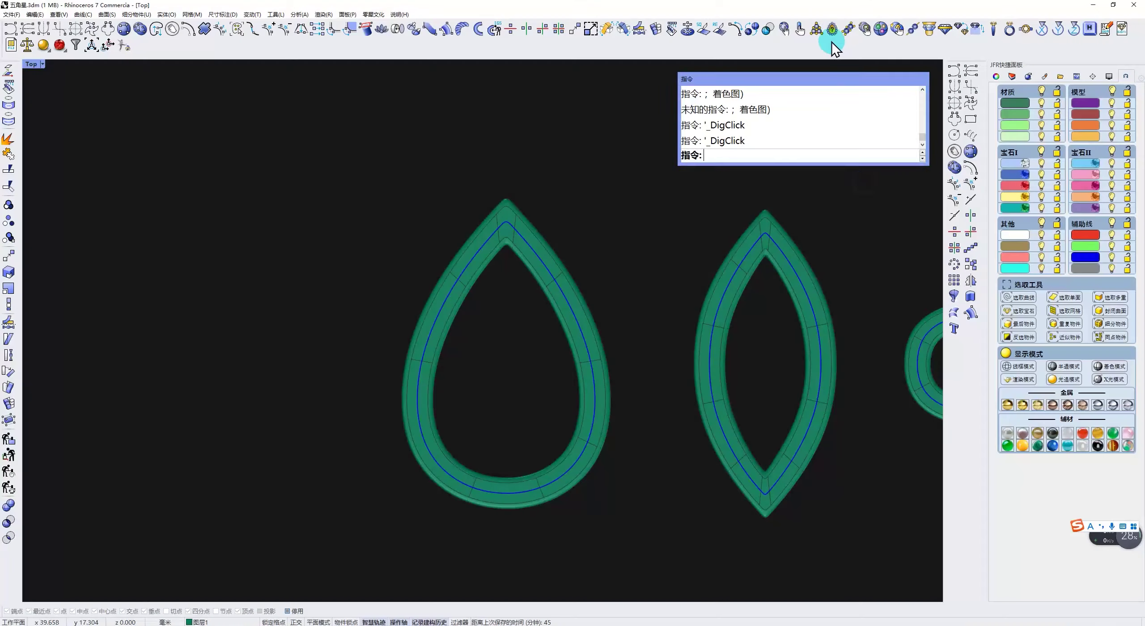
Line the teardrop, marquise and cross curves with anchor-aligned stones.
left_click(283, 248)
left_click(503, 238)
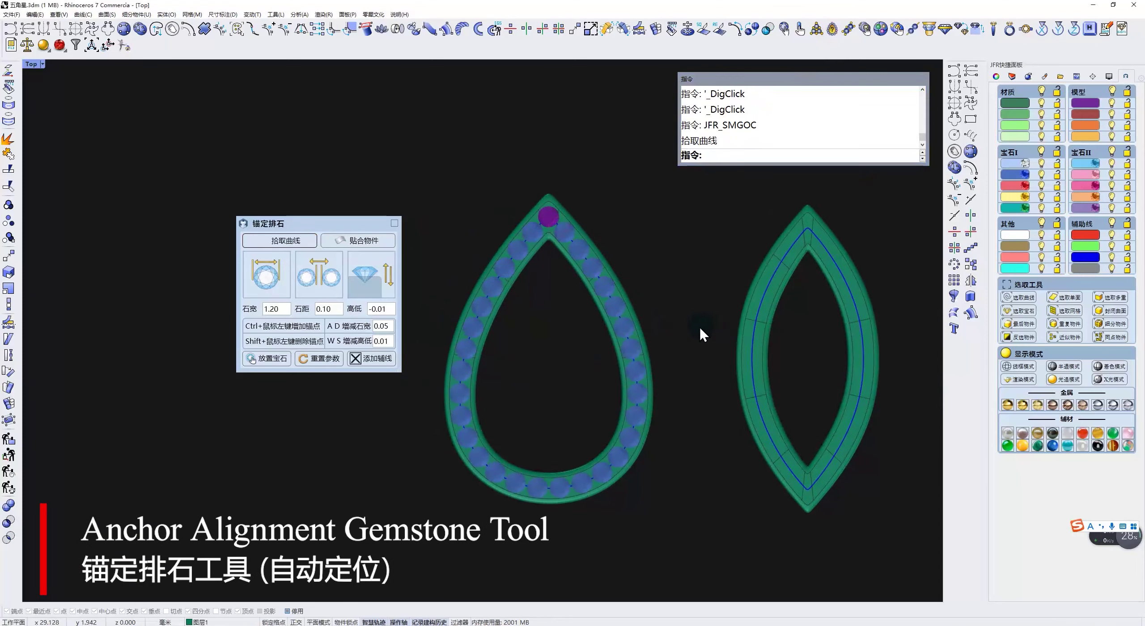
left_click(655, 256)
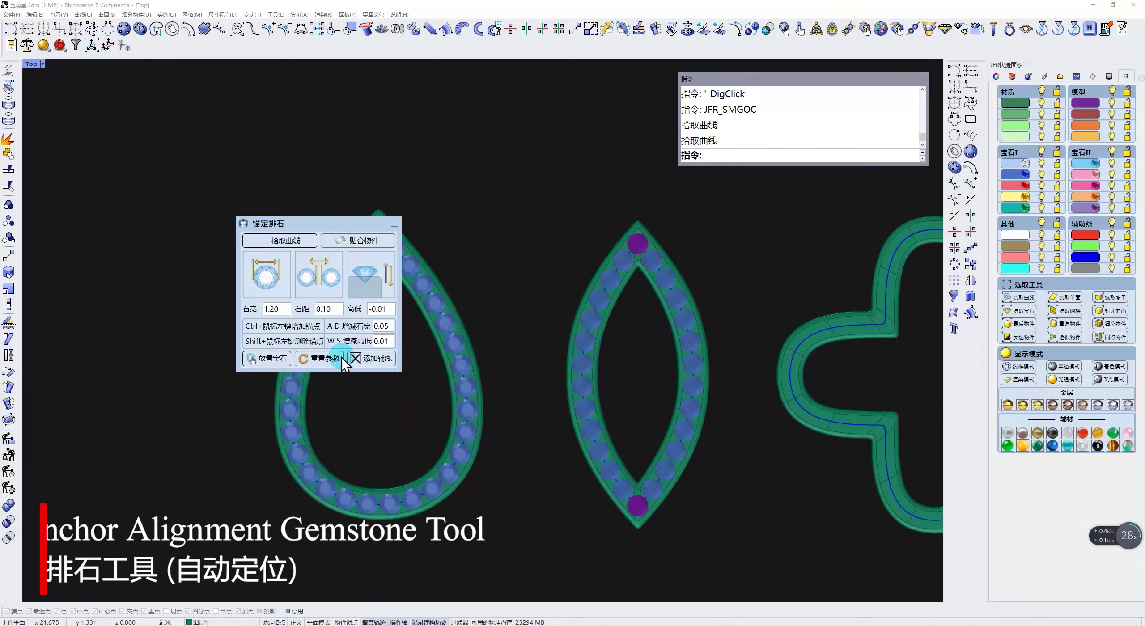
left_click(285, 244)
left_click(678, 244)
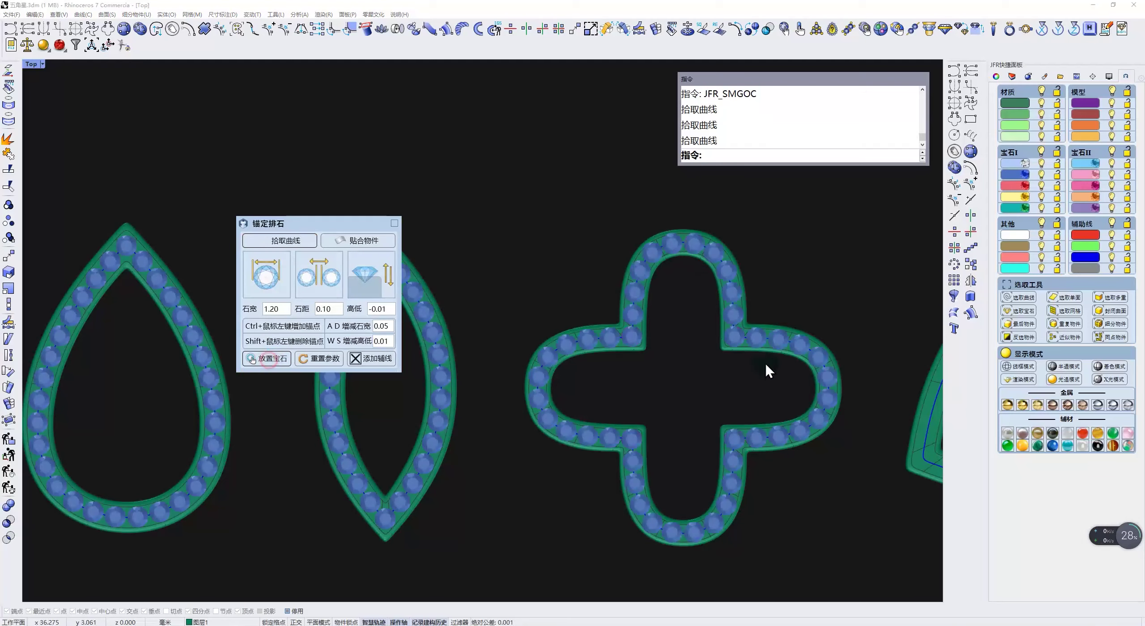
Line the triangle, rectangle frame and heart curves with stones.
left_click(309, 244)
left_click(725, 259)
left_click(266, 359)
right_click_drag(743, 394, 303, 372)
left_click(285, 241)
left_click(565, 313)
left_click(267, 358)
left_click(288, 240)
left_click(500, 338)
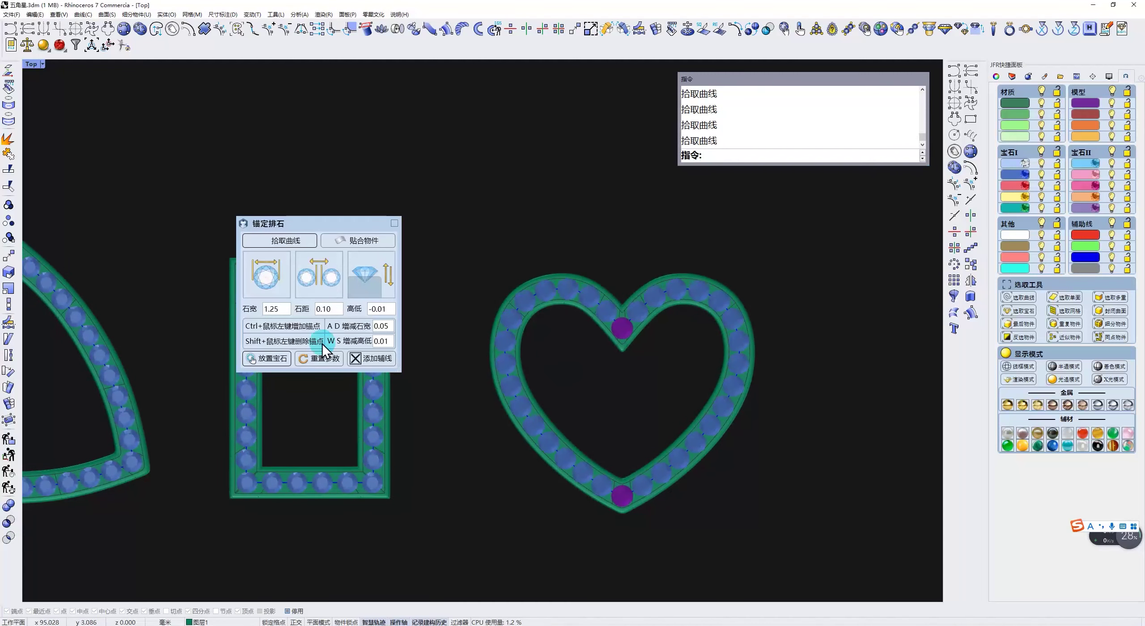
Draw a new four-point open curve, line it with stones and shrink the stone width.
left_click(524, 412)
left_click(675, 443)
left_click(703, 366)
left_click(833, 341)
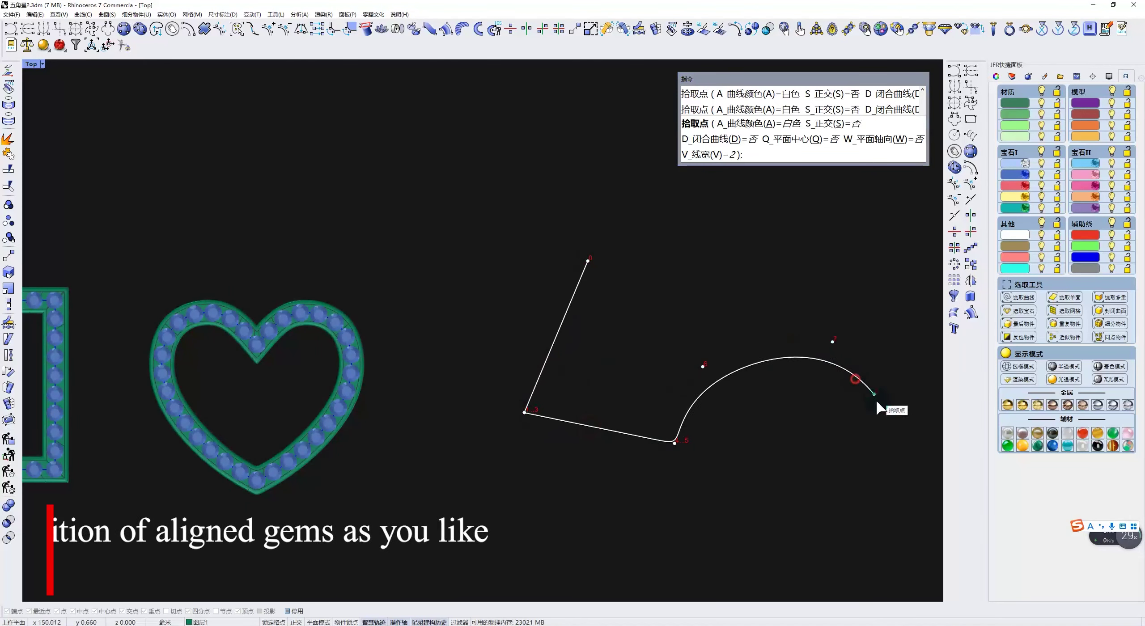
right_click(877, 407)
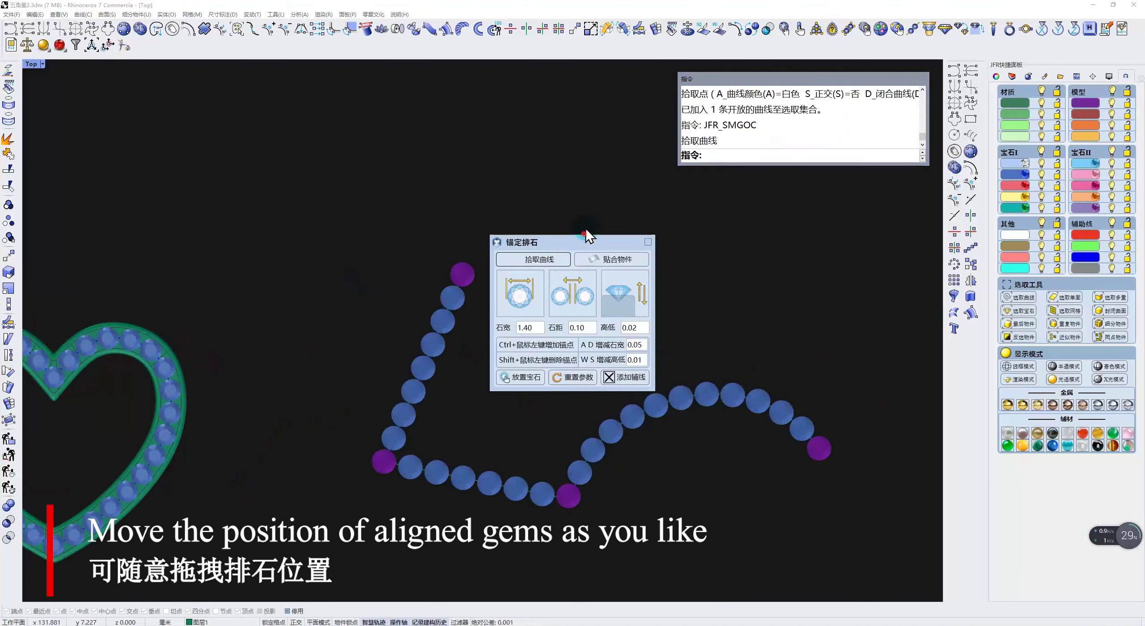
key("a")
key("a")
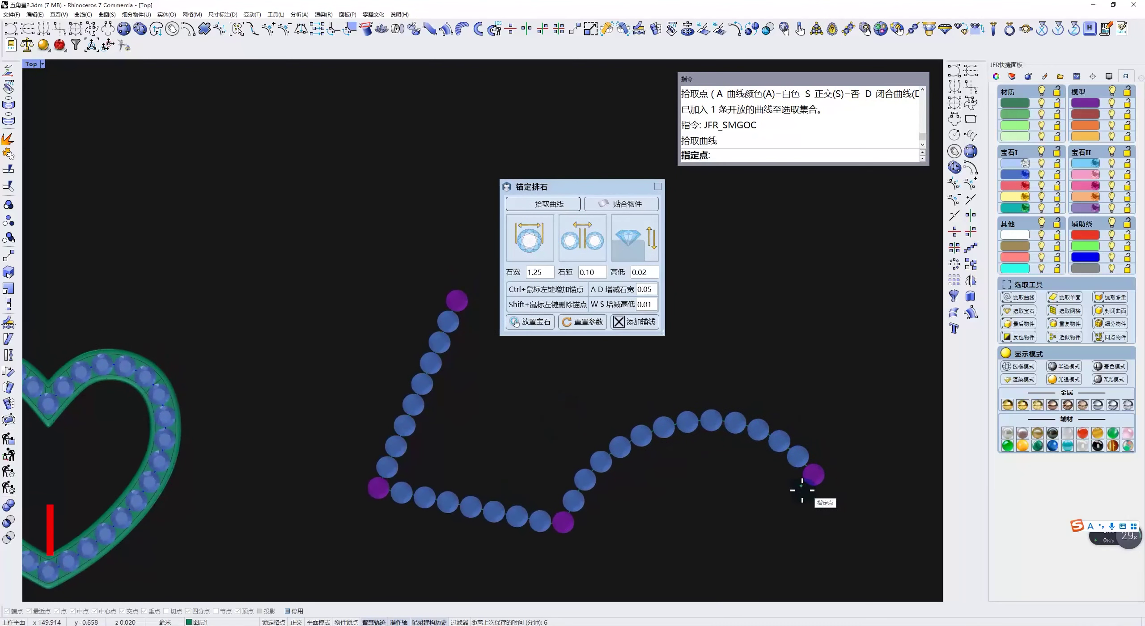
Finalise the drawn curve's stones and fill the bamboo-stem curves with gemstones.
left_click(531, 324)
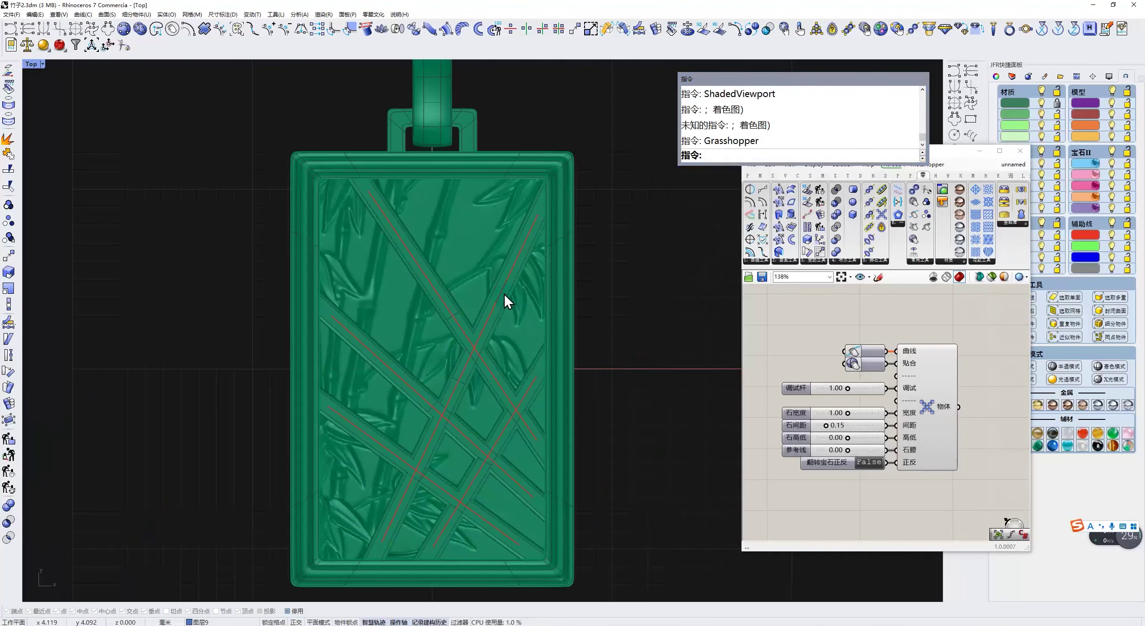
left_click(789, 421)
mouse_move(847, 413)
left_mouse_down()
mouse_move(835, 415)
mouse_move(858, 424)
left_mouse_up()
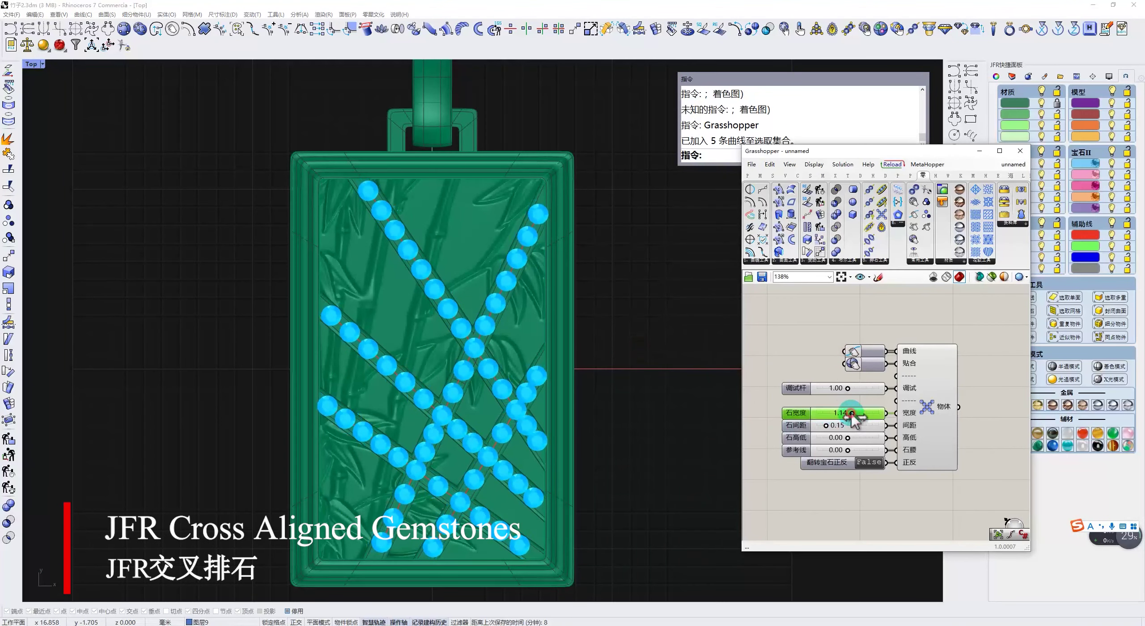
Set the stone width to 0.95 and apply it to the pendant's gems.
type("95")
key("Return")
left_click(933, 435)
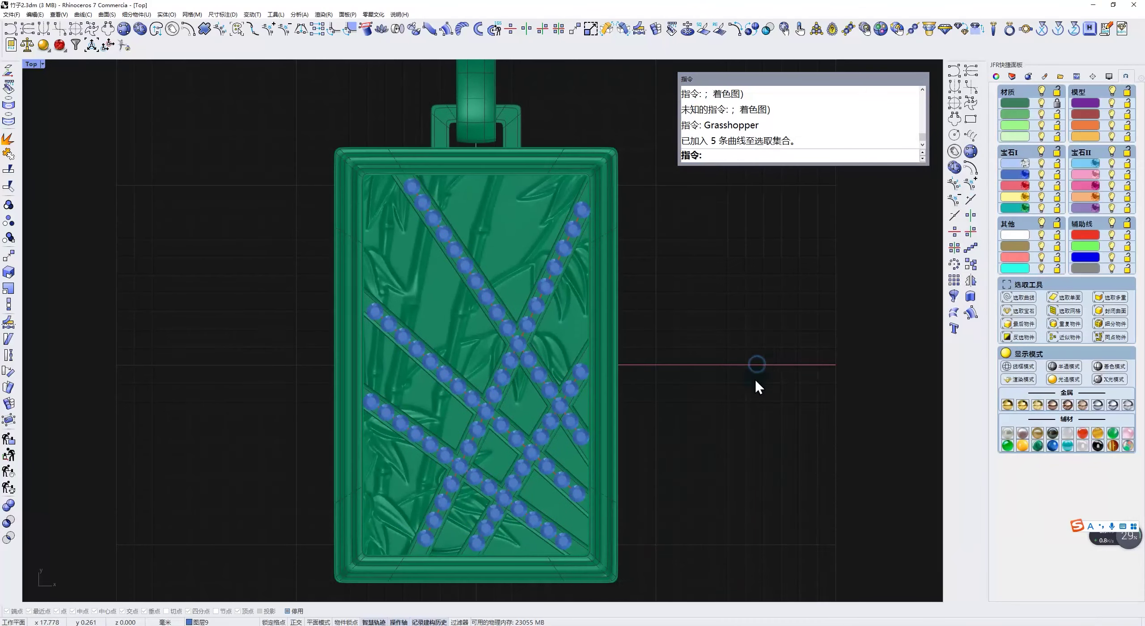
right_click_drag(755, 379, 738, 353, "ctrl+shift")
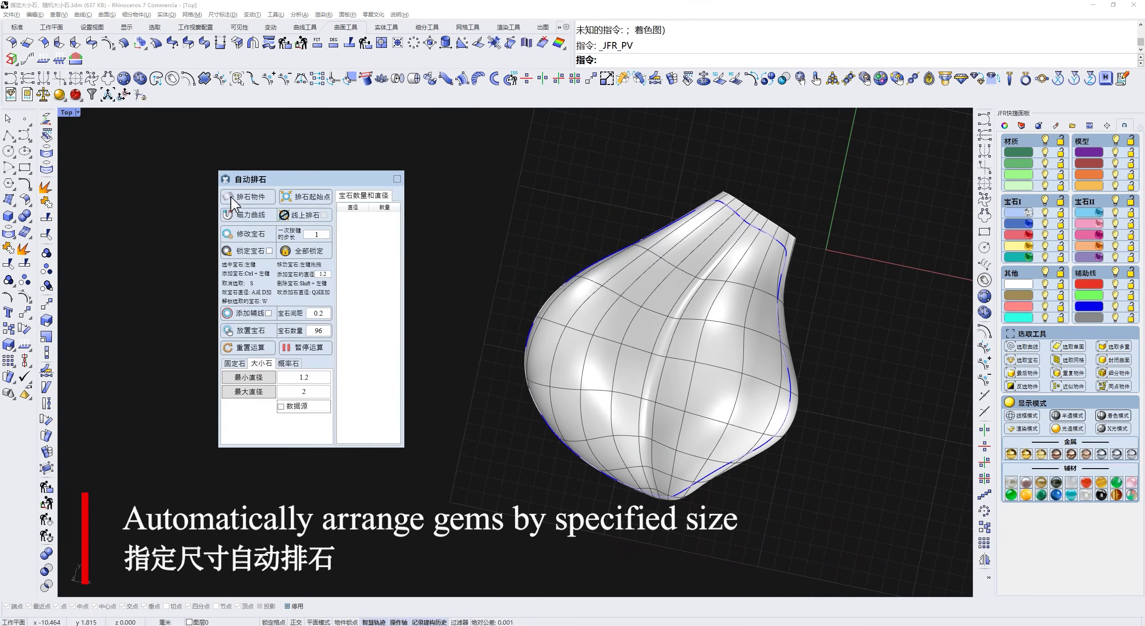
Auto-arrange 138 gems on the vase, then fill the ring band and resize single gems to 1.50 and 1.60.
left_click(647, 297)
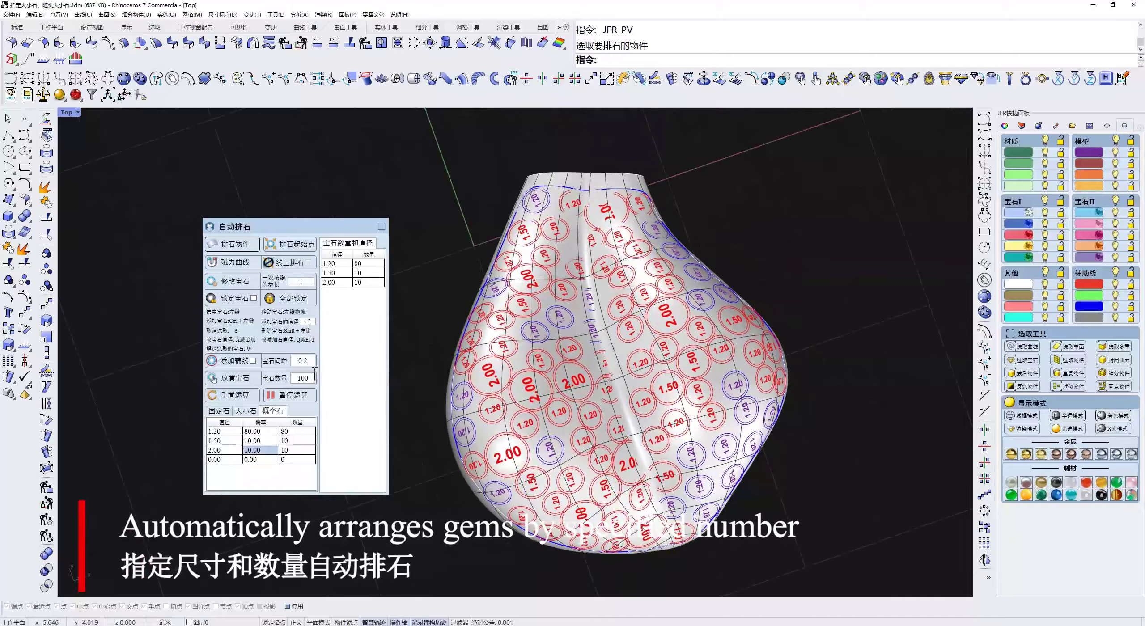
type("138")
left_click(213, 378)
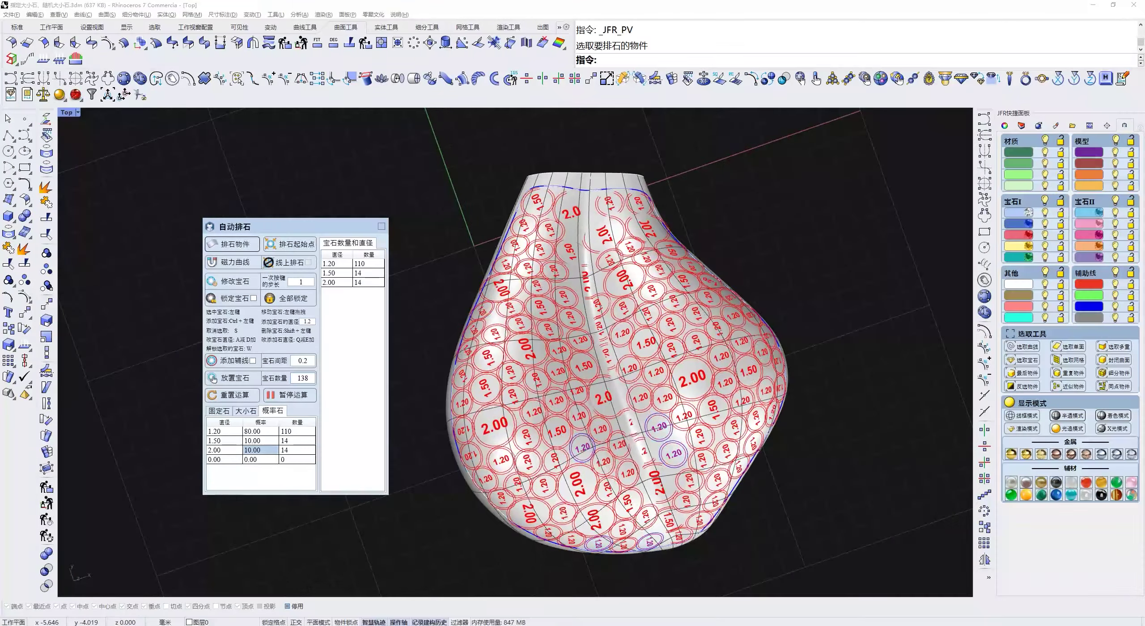
right_click_drag(536, 393, 613, 403)
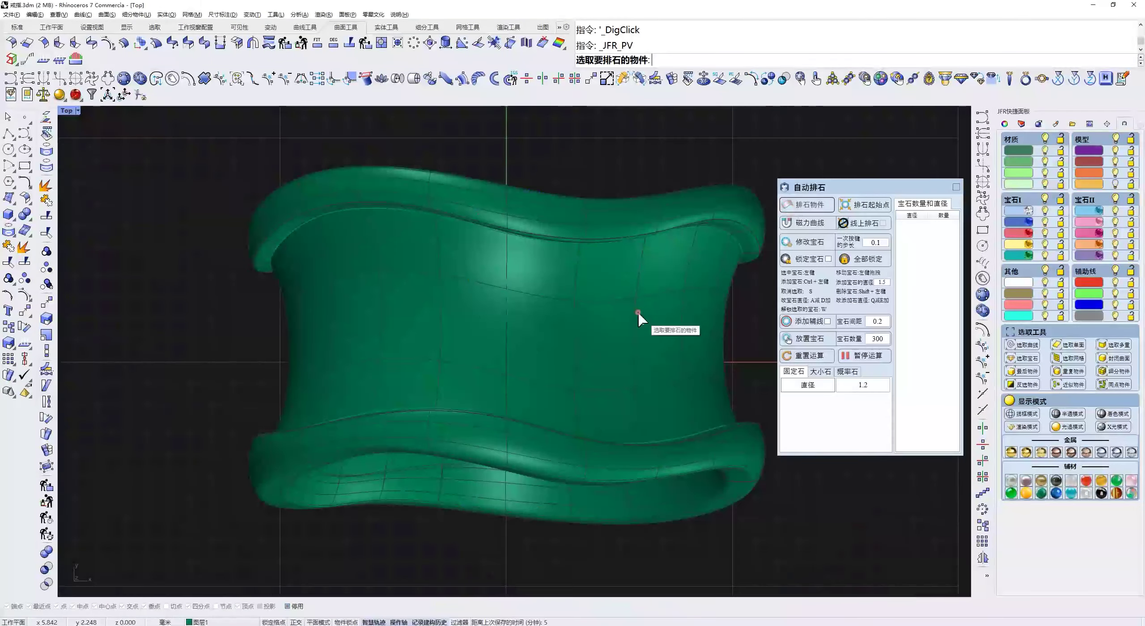
left_click(638, 314)
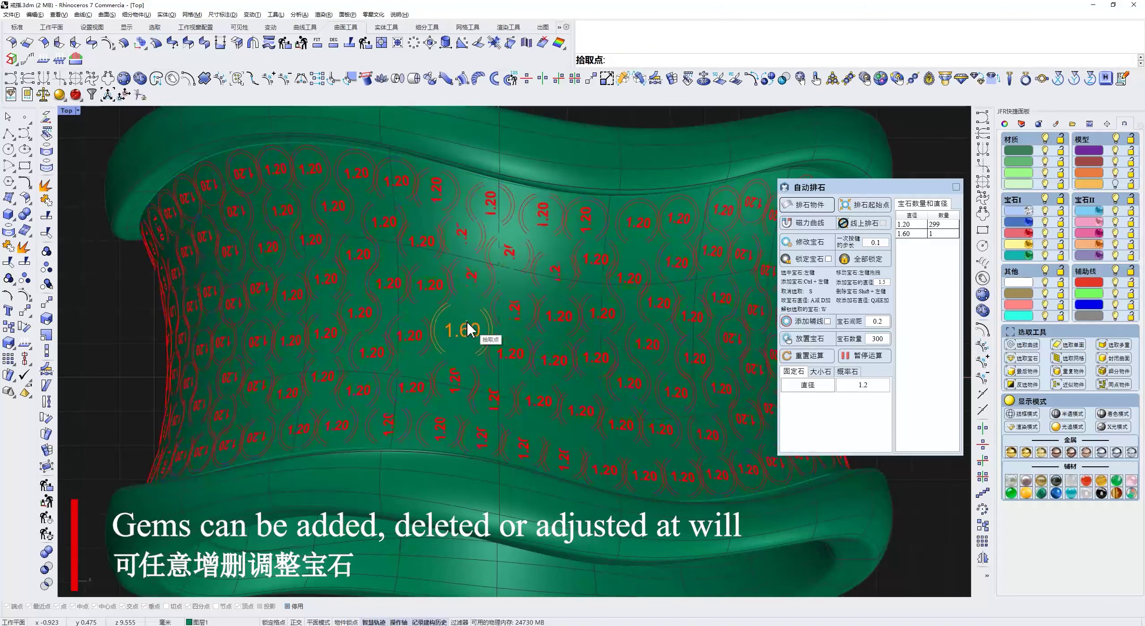
left_click(467, 328, "ctrl")
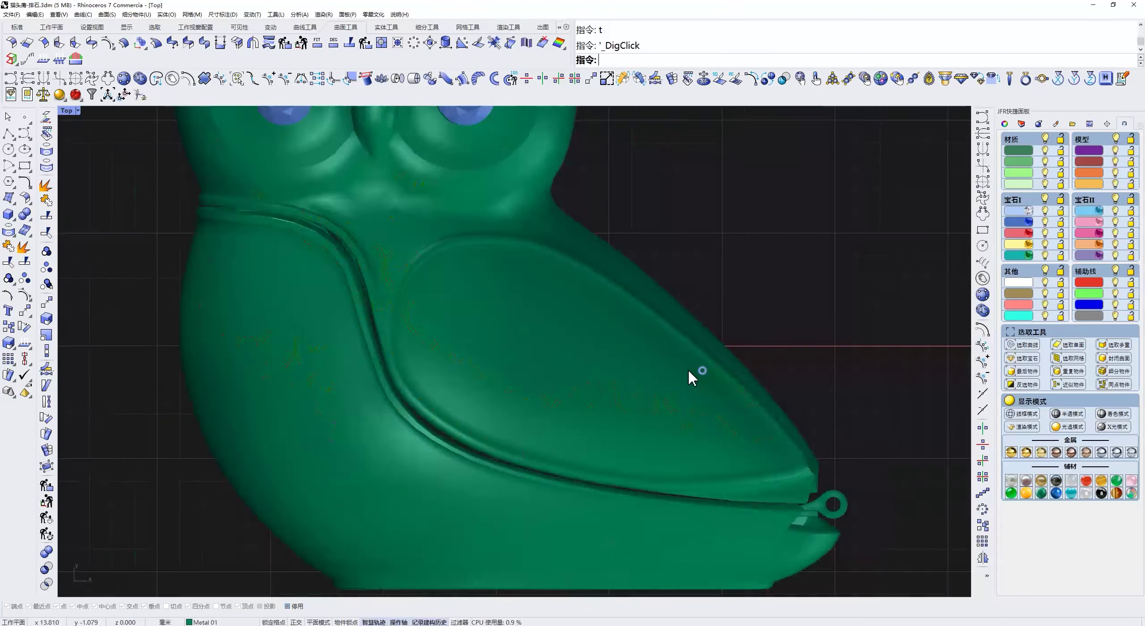
Trace a magnetic curve around the owl's wing and auto-arrange 1.30 gems inside it.
left_click(983, 294)
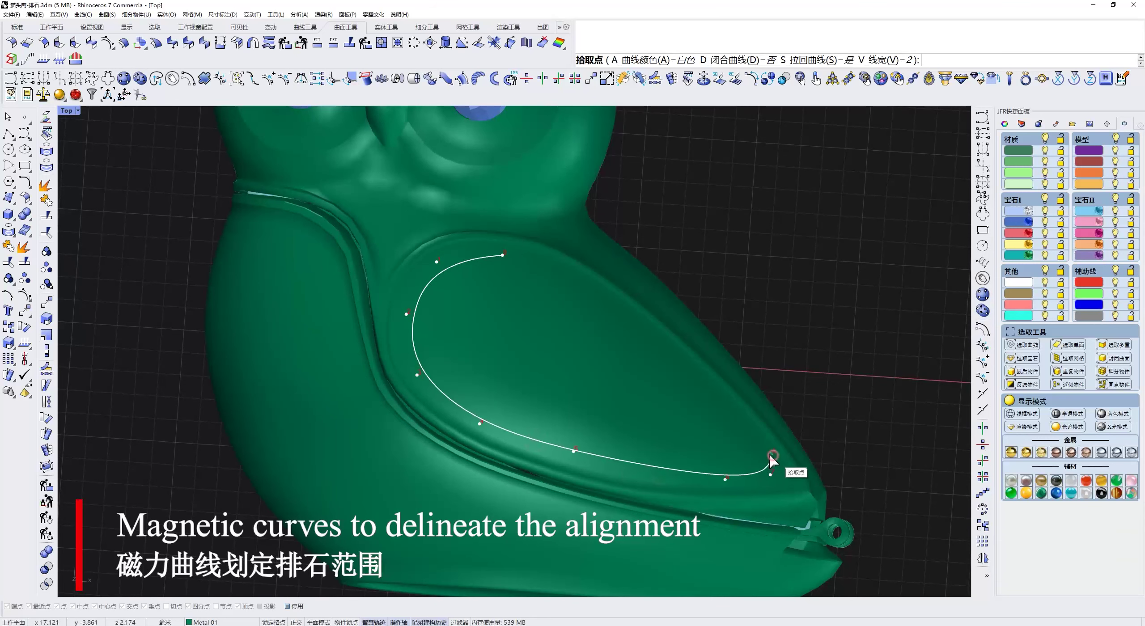
left_click(690, 356)
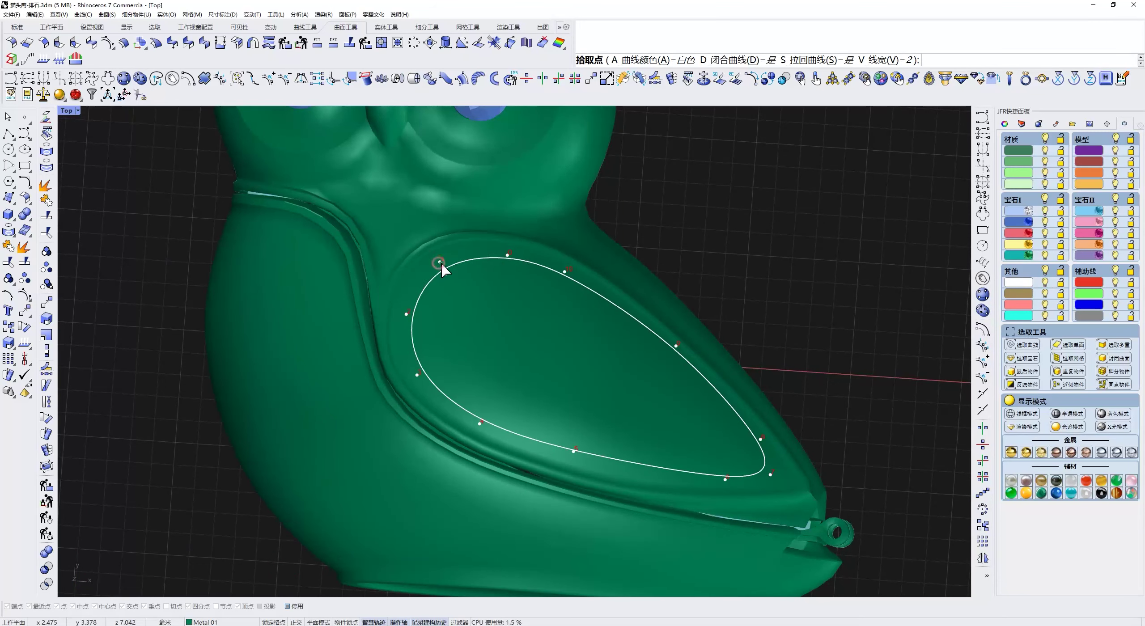
left_click(881, 78)
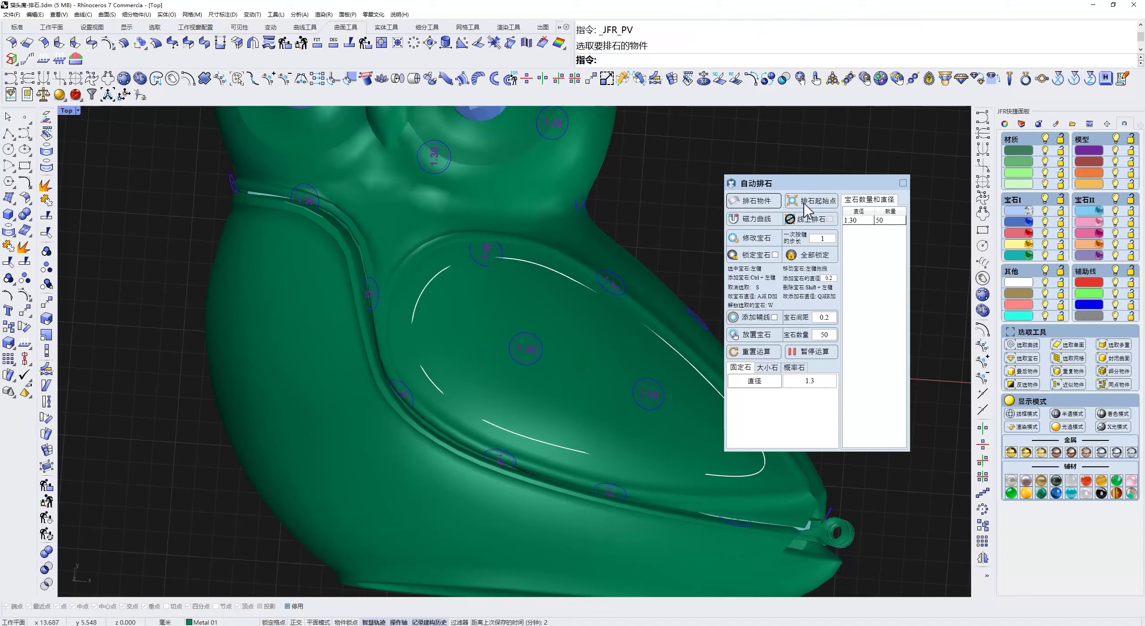
right_click_drag(594, 290, 475, 322)
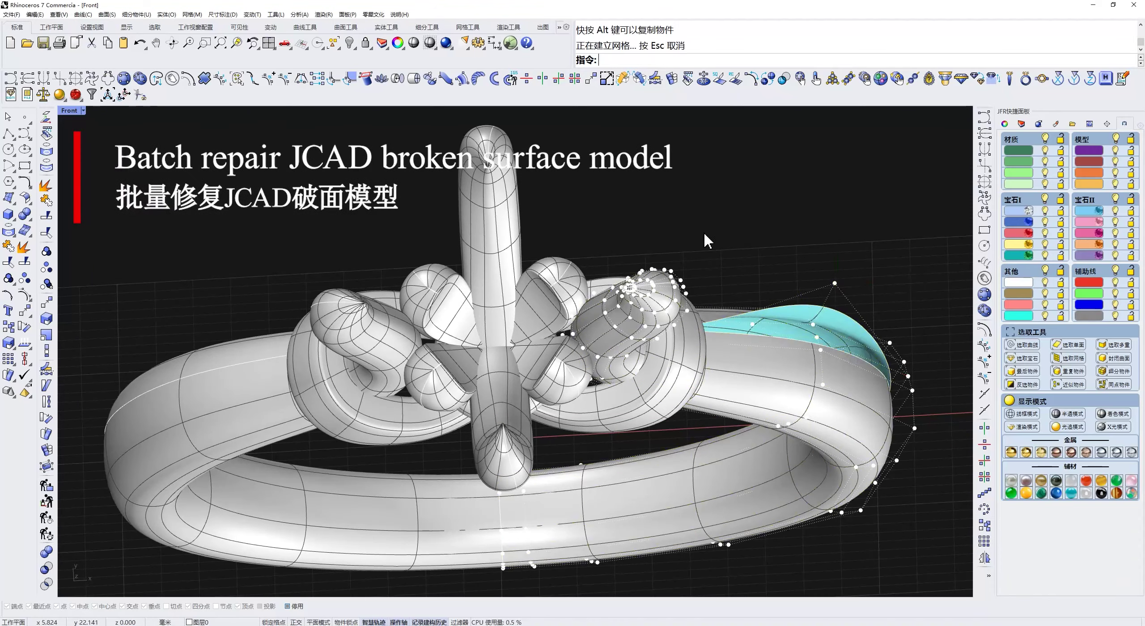
Zoom onto the repaired loop and bring up the JFR exchange dialog listing jk-p0109.jcd.
key("Return")
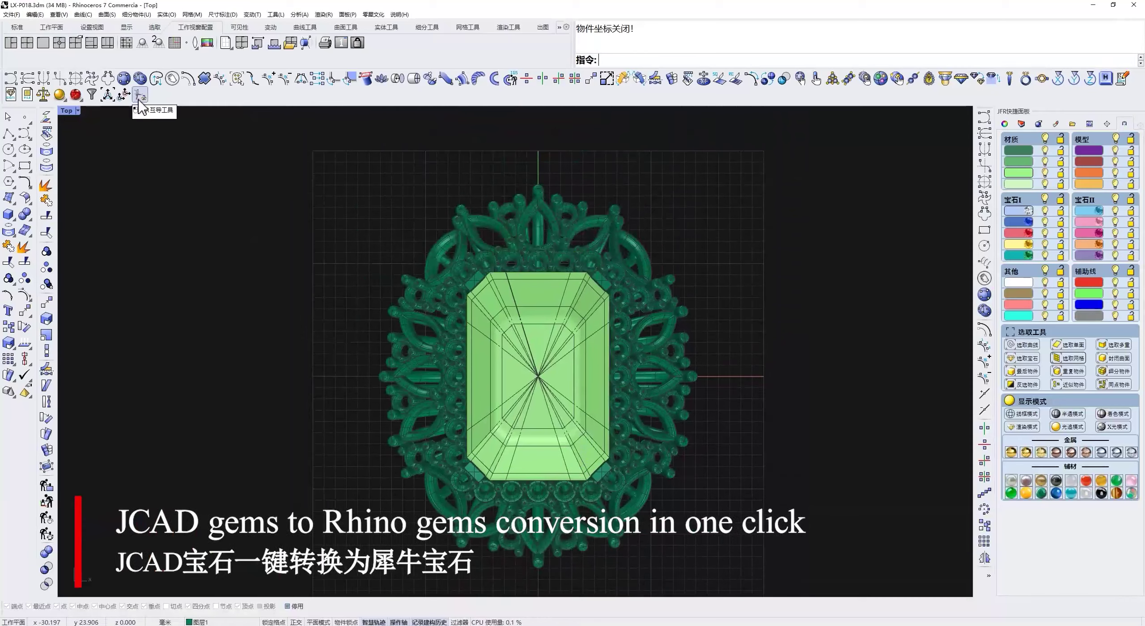
left_click(139, 100)
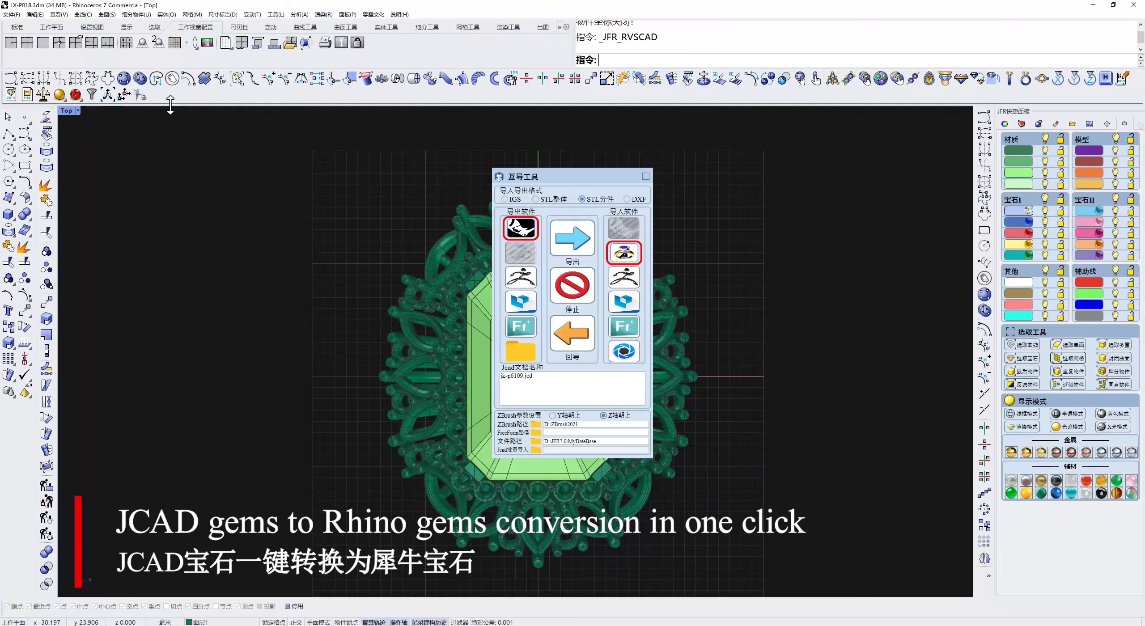
Import the JewelCAD gems, convert them to Rhino gems, close Grasshopper, and zoom in on them.
left_click(646, 176)
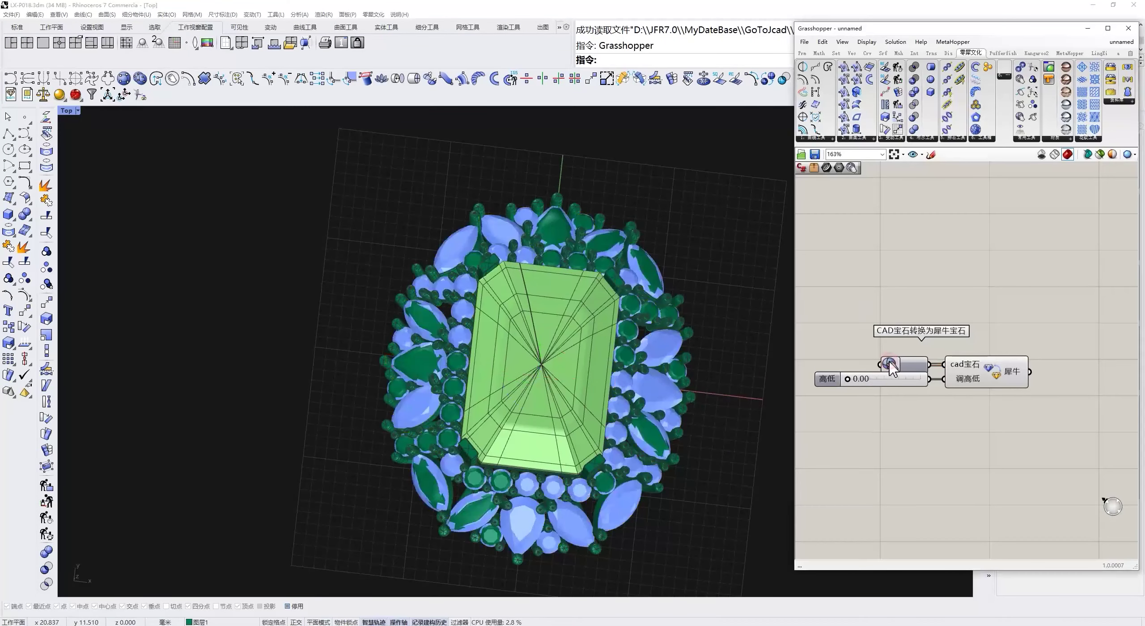
left_click(1064, 469)
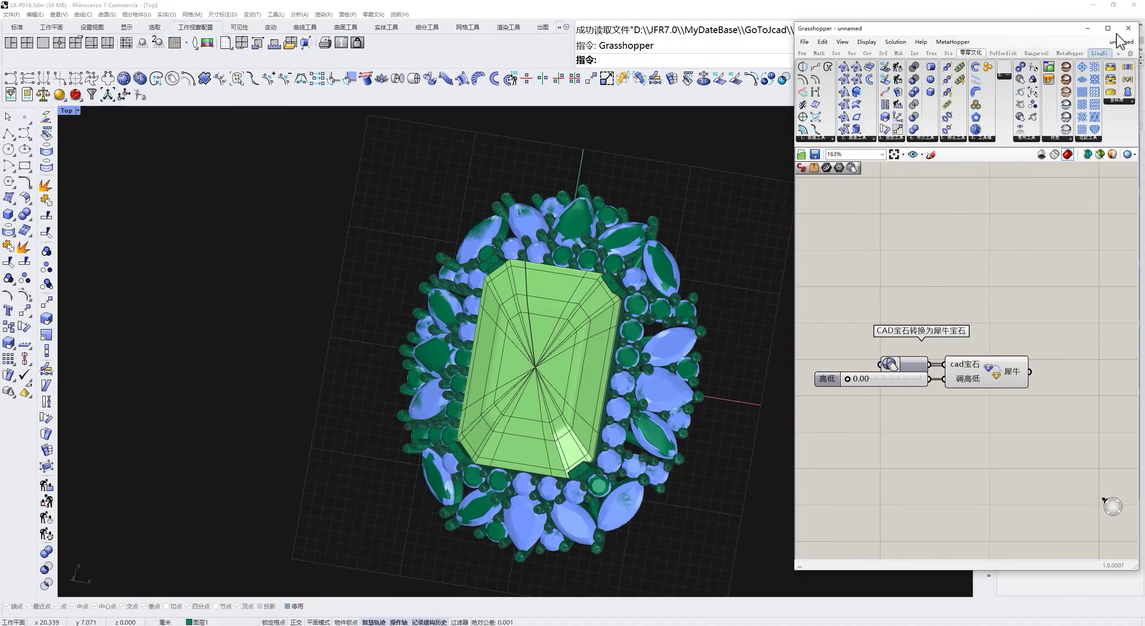
right_click_drag(606, 266, 757, 325, "ctrl+shift")
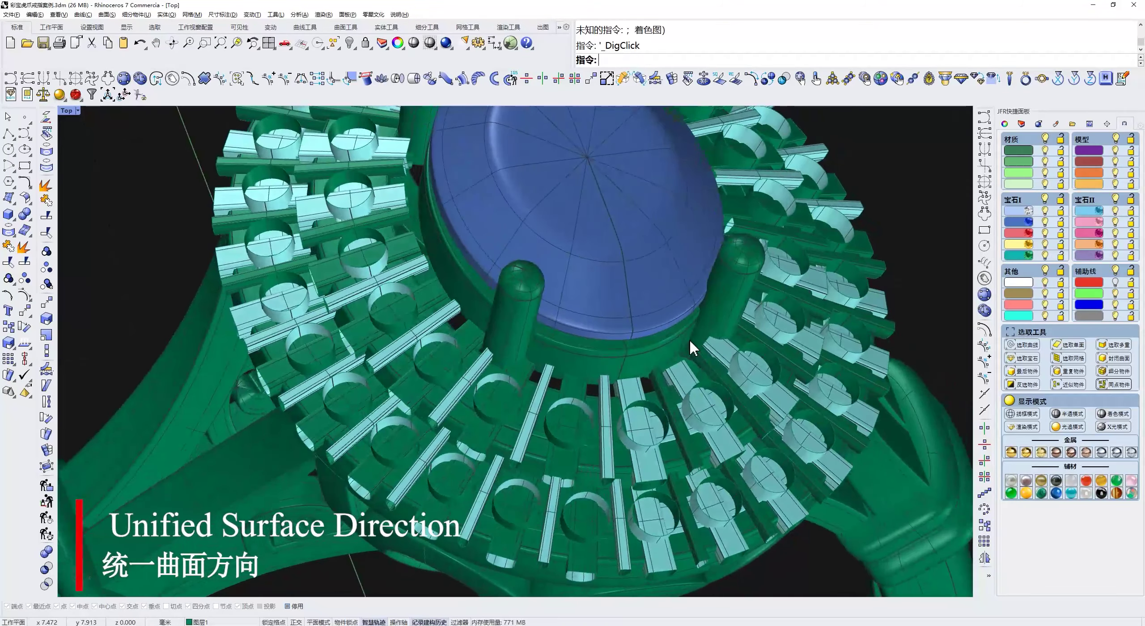
Select all the small side gems in a wireframe front view, then return to a shaded Top view.
key("ctrl+F2")
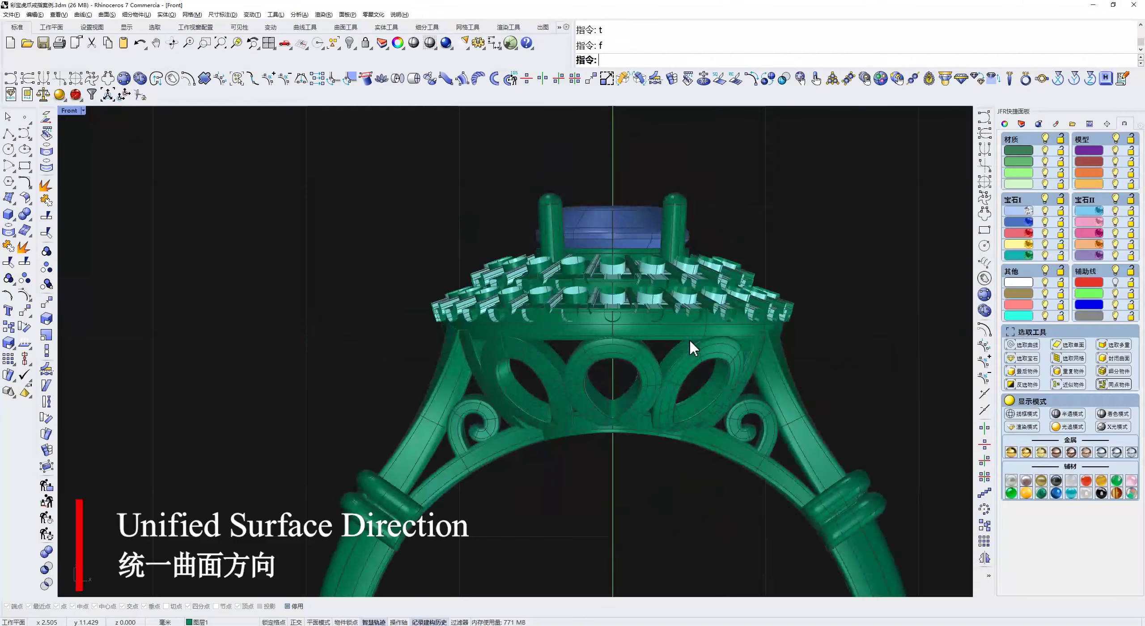
key("ctrl+alt+w")
left_click_drag(288, 226, 877, 347)
key("ctrl+alt+s")
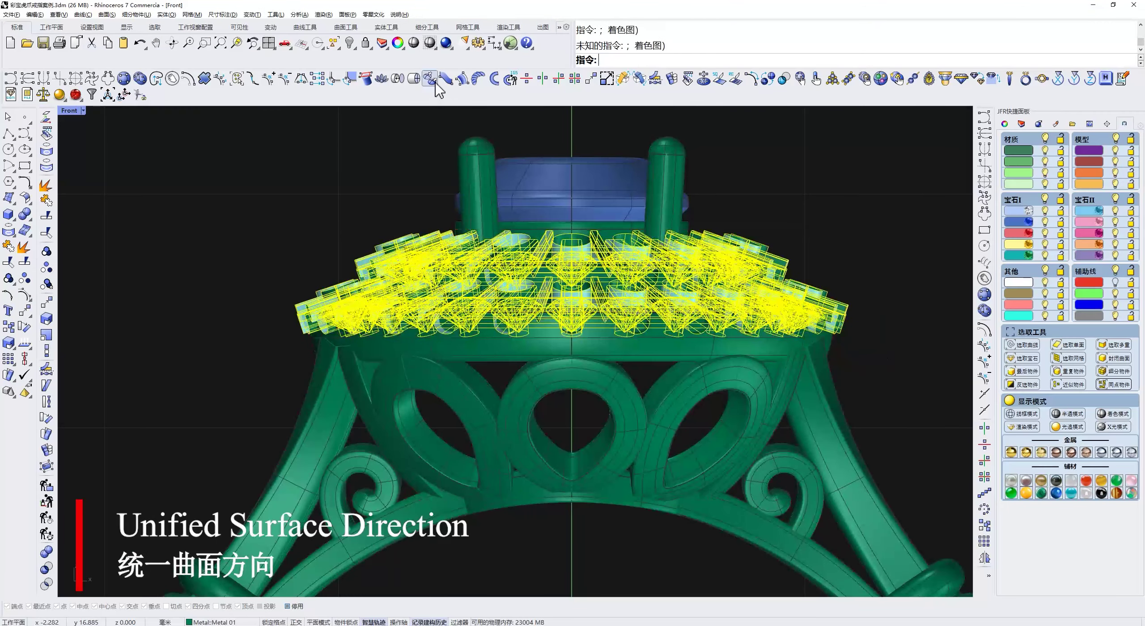
key("Escape")
type("t")
key("Return")
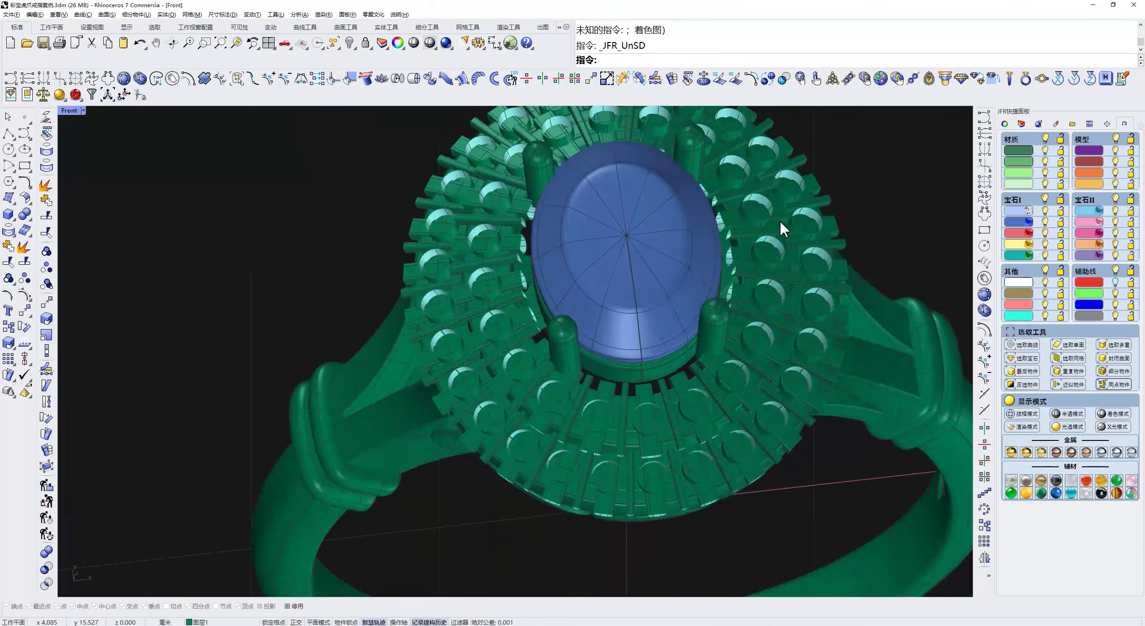
right_click_drag(800, 209, 806, 291, "ctrl+shift")
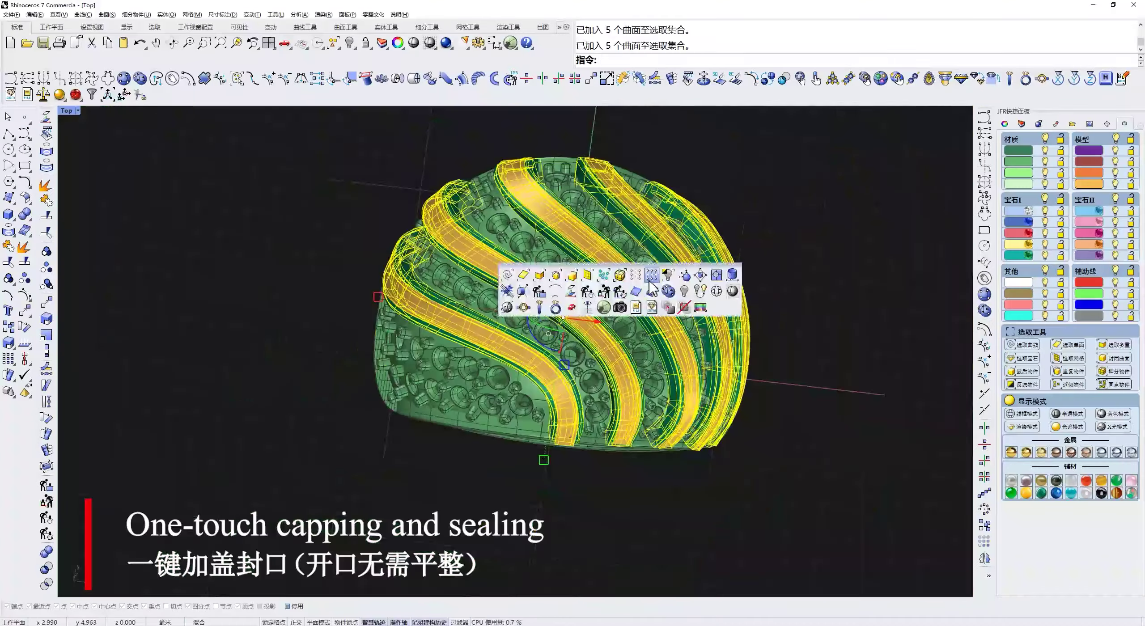
Isolate the ten spiral bands, cap and boolean-subtract them, then show the whole ring again.
left_click(649, 280)
mouse_move(621, 371)
right_mouse_down()
mouse_move(733, 356)
mouse_move(527, 156)
right_mouse_up()
left_click_drag(526, 156, 450, 115)
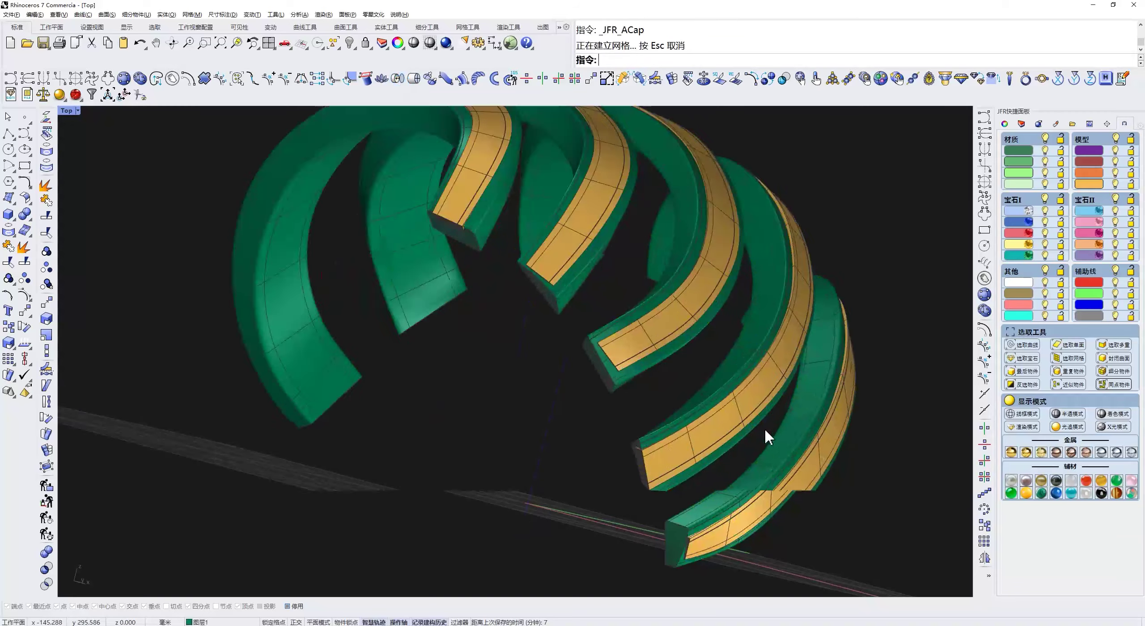
right_click_drag(764, 434, 713, 391)
scroll(718, 323, "up", 5)
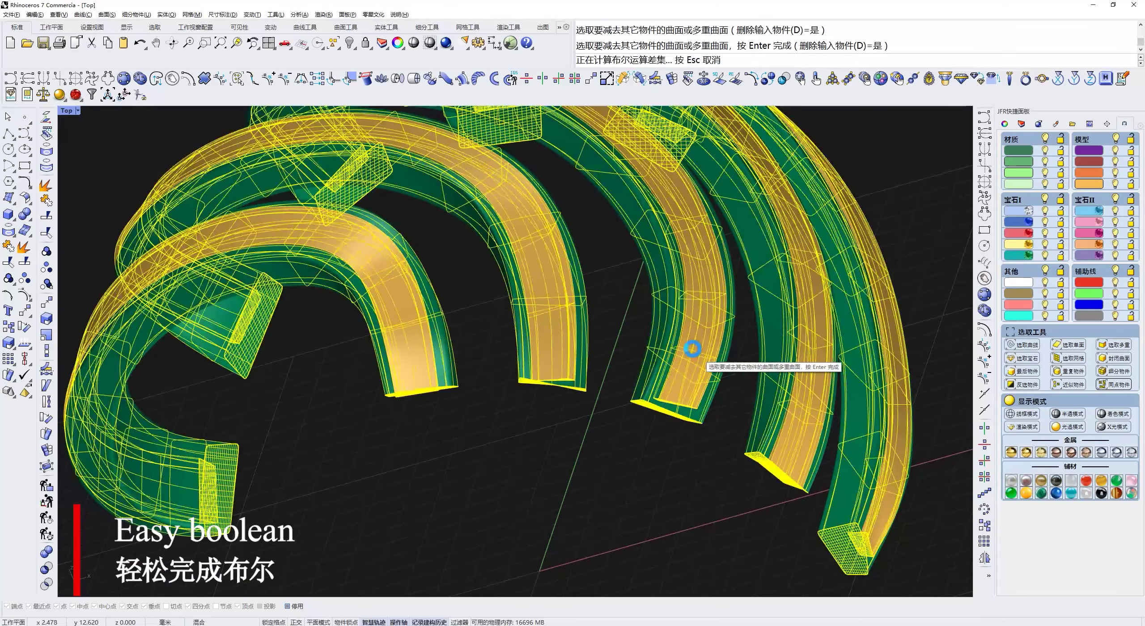
scroll(692, 349, "down", 5)
scroll(689, 315, "up", 8)
mouse_move(670, 376)
right_mouse_down()
mouse_move(703, 435)
mouse_move(662, 462)
mouse_move(671, 381)
mouse_move(555, 340)
mouse_move(659, 358)
mouse_move(613, 383)
right_mouse_up()
middle_click(672, 380)
left_click(694, 375)
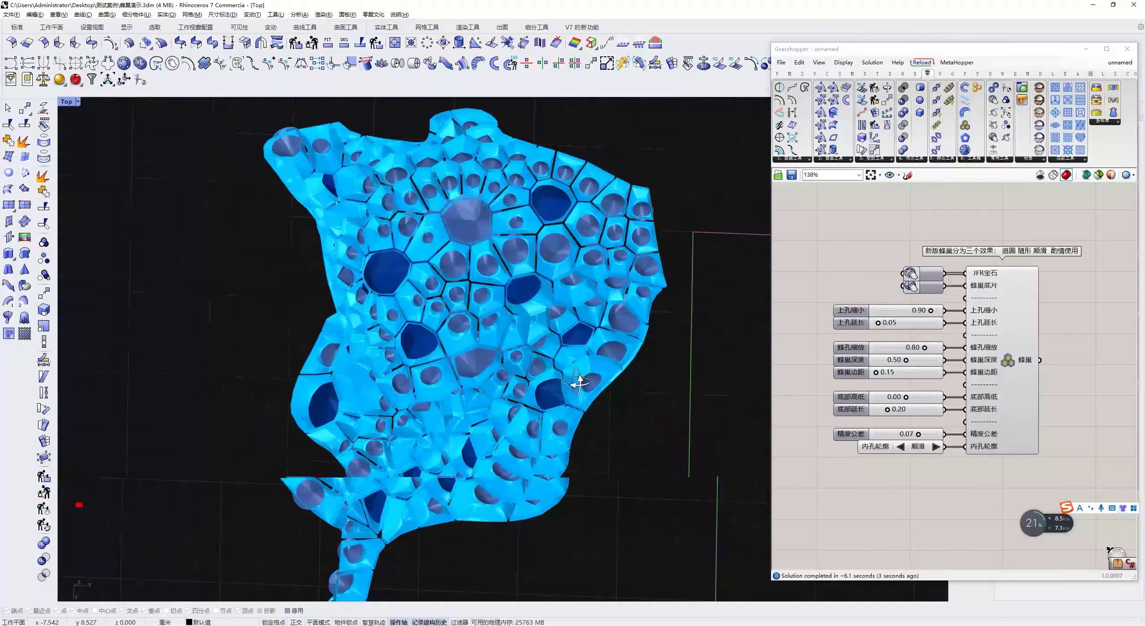
Inspect the honeycomb piece, zoom out, and place the 锤纹 hammer-pattern cluster with the ring as its object.
mouse_move(583, 379)
right_mouse_down()
mouse_move(594, 327)
mouse_move(550, 355)
mouse_move(589, 422)
right_mouse_up()
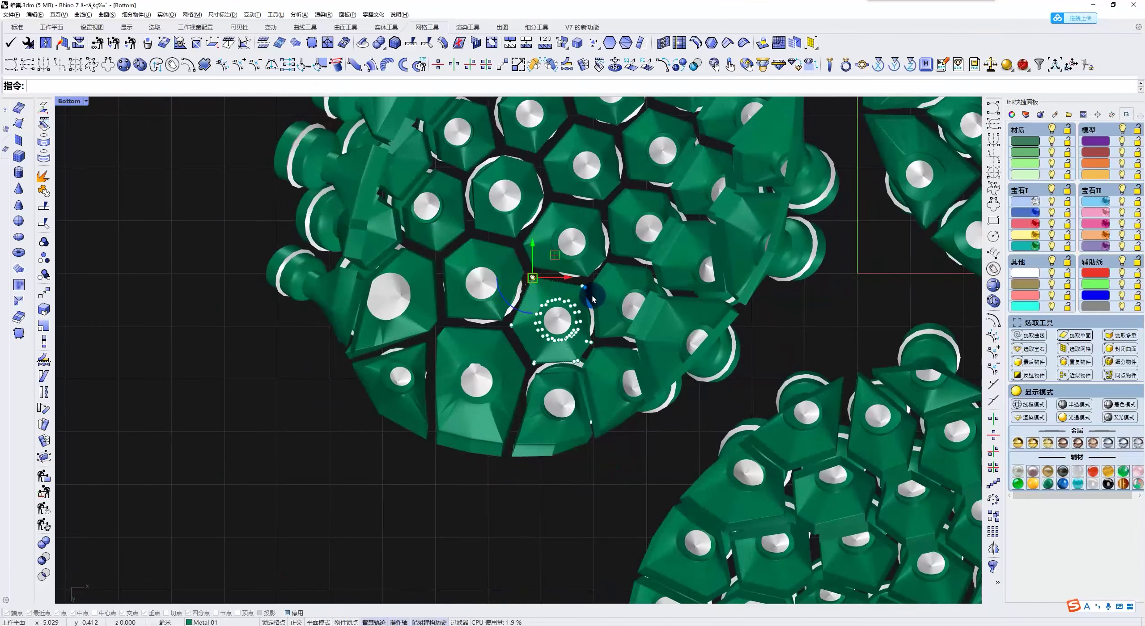
scroll(618, 322, "down", 3)
scroll(635, 344, "down", 2)
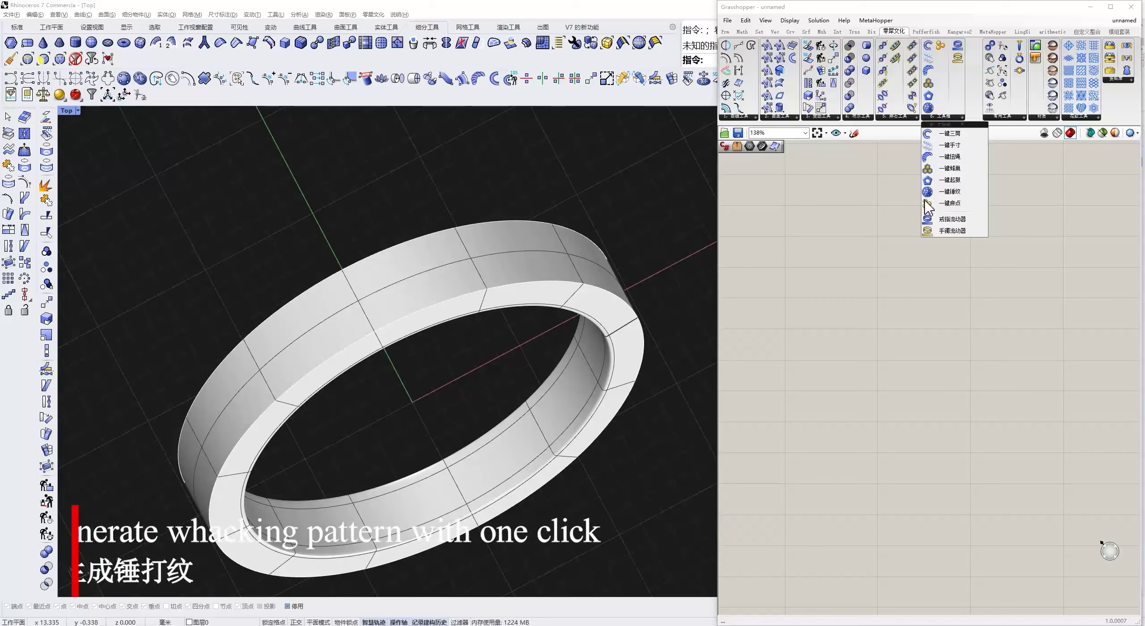
left_click_drag(926, 202, 817, 325)
left_click(889, 325)
Apply the hammered texture to the ring and adjust its randomness value.
left_click(542, 242)
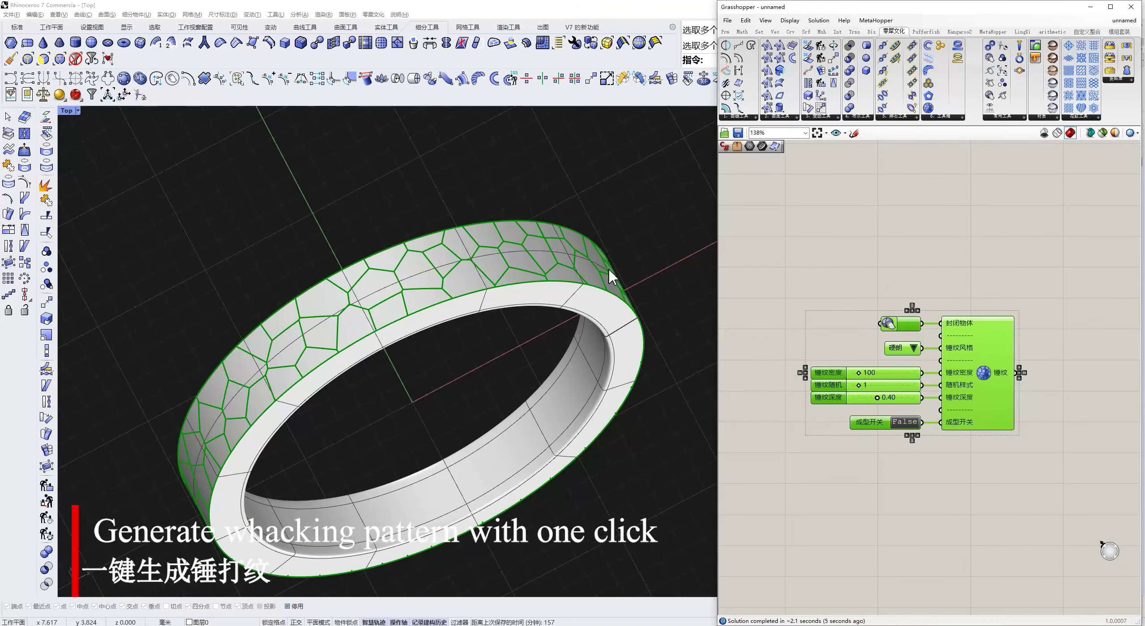
left_click(917, 432)
scroll(559, 287, "up", 5)
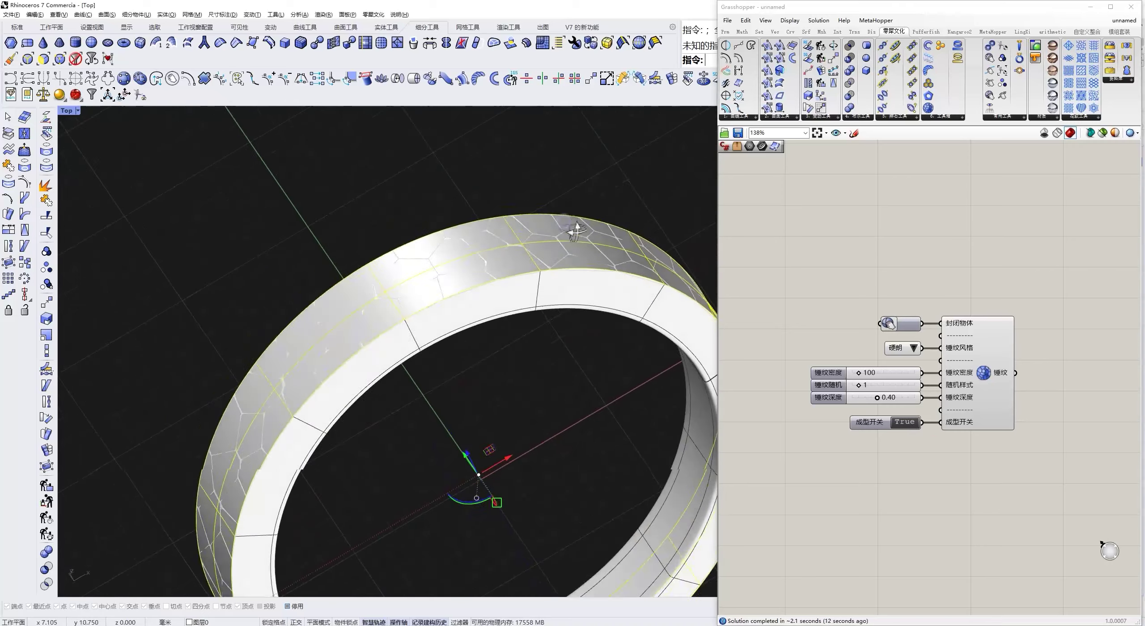
right_click_drag(583, 242, 524, 225)
right_click_drag(514, 287, 522, 282)
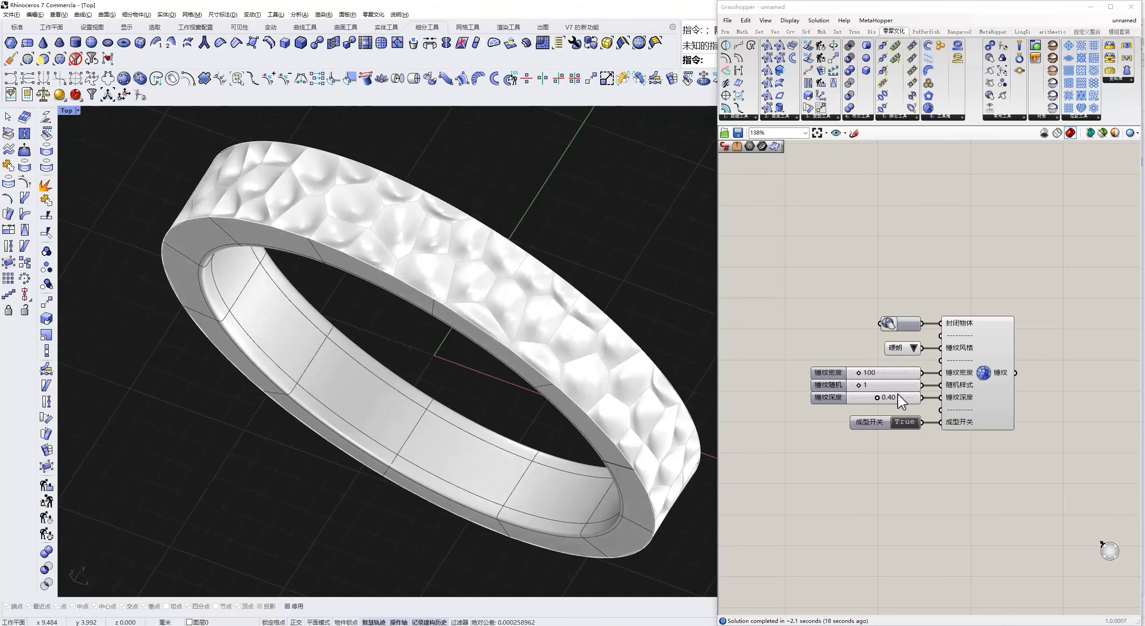
double_click(897, 386)
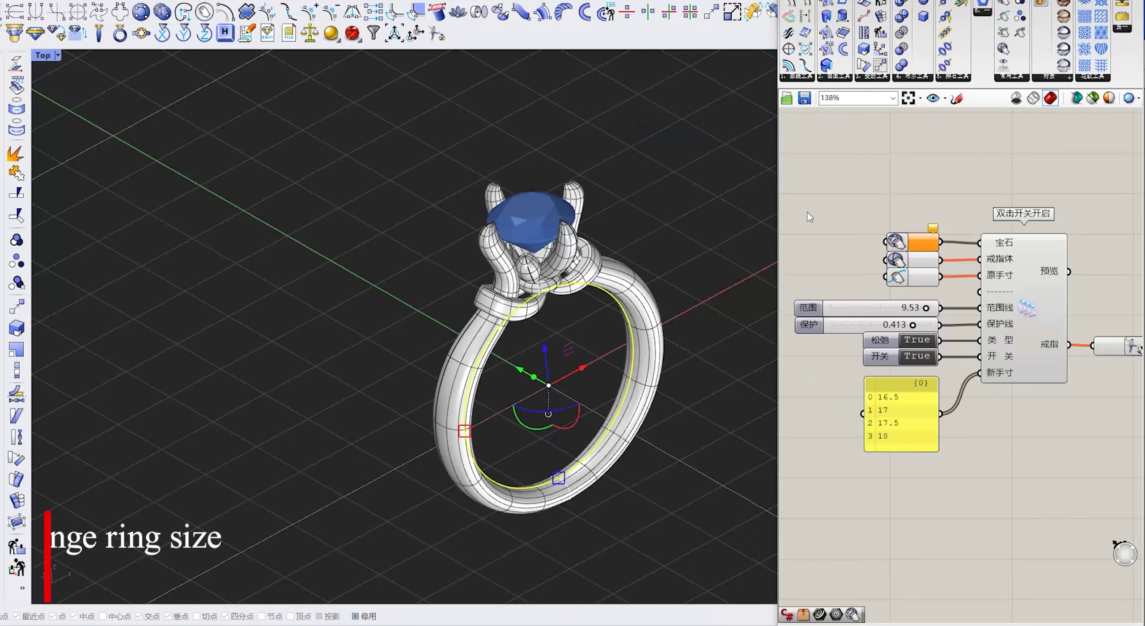
Generate resized copies of the ring and increase the twisted rope thickness in wireframe view.
left_click(508, 245)
left_click(893, 264)
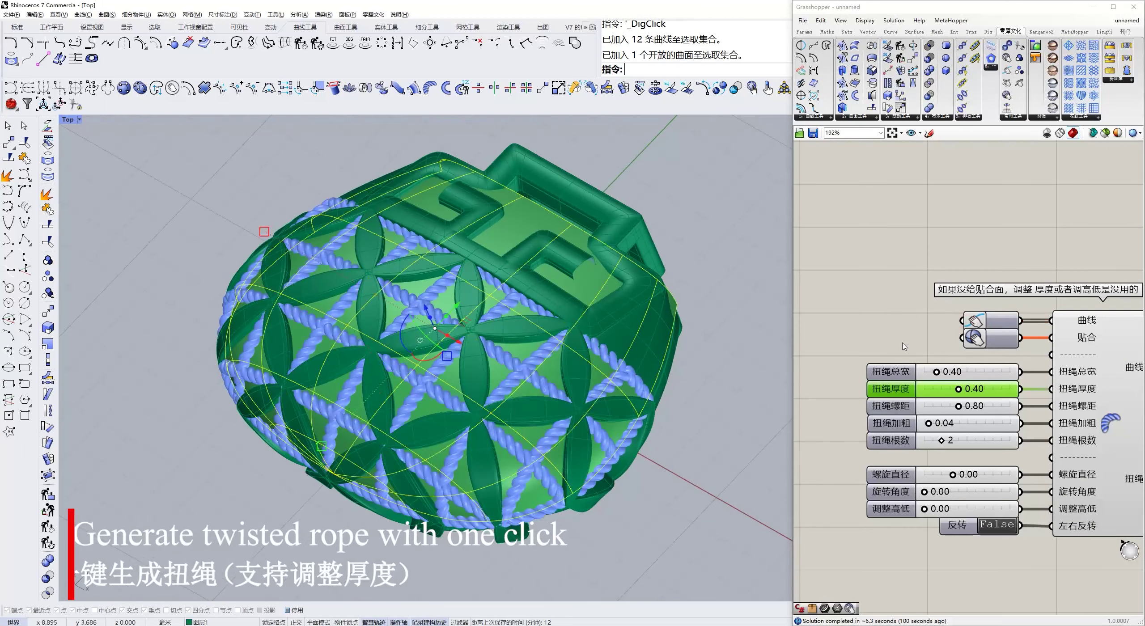
key("ctrl+alt+w")
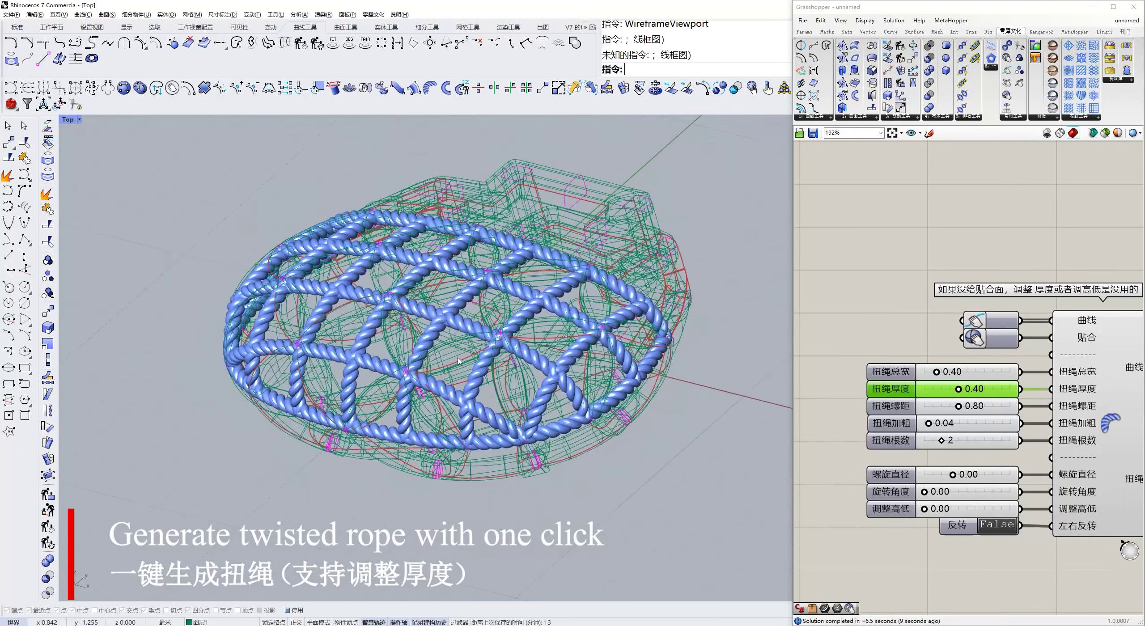
scroll(531, 404, "up", 5)
left_click_drag(959, 389, 971, 389)
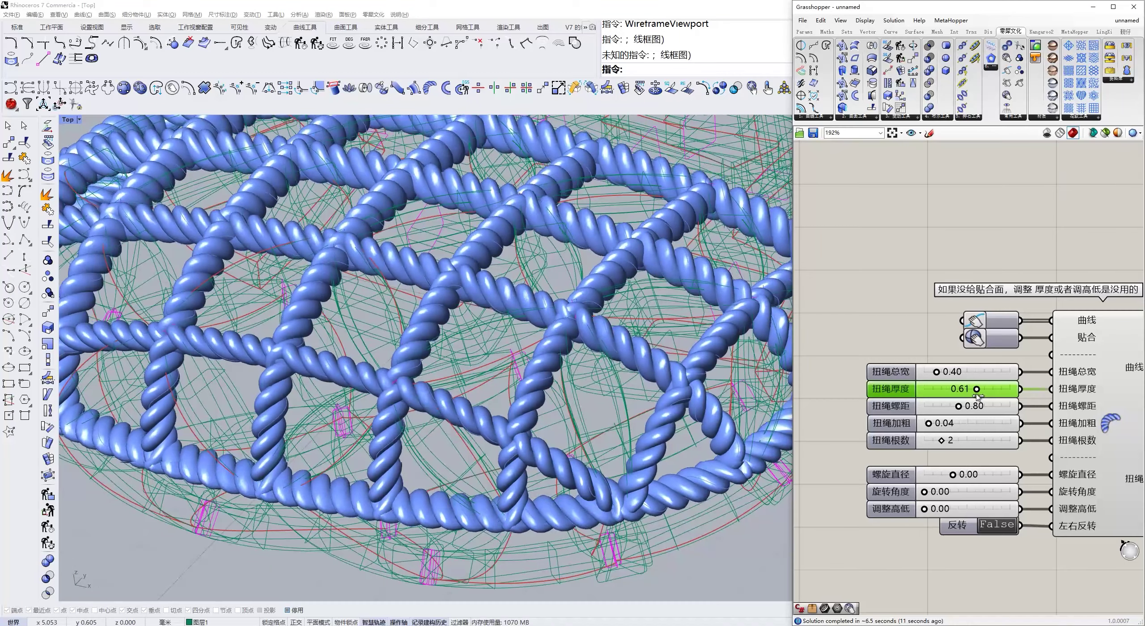
scroll(583, 309, "down", 5)
key("ctrl+alt+s")
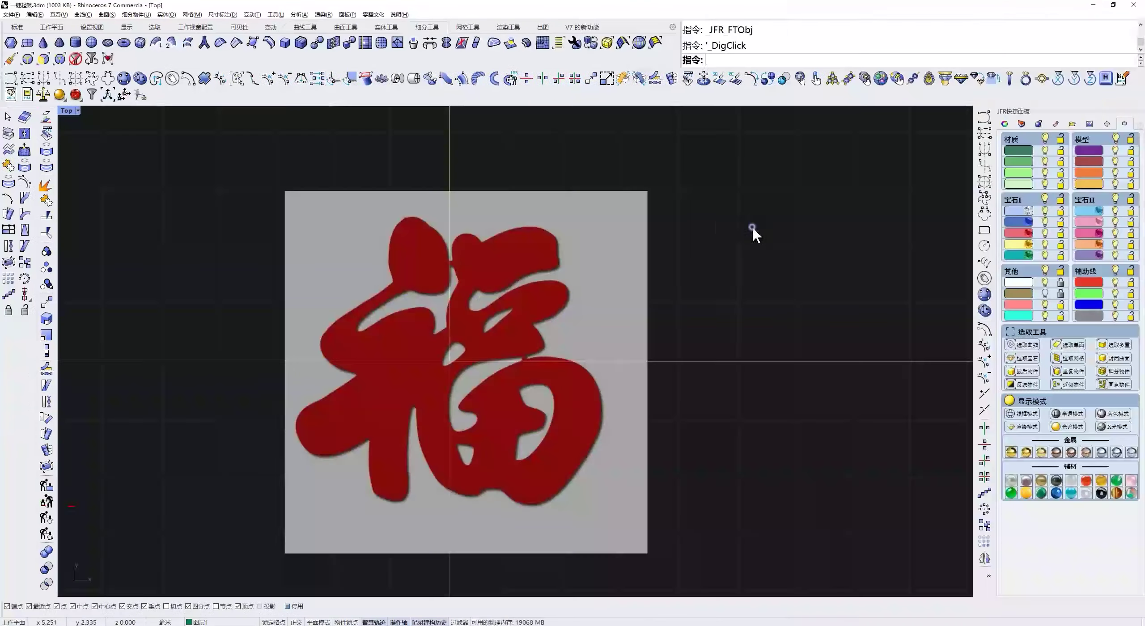
Trace the 福 image into curves and inflate it into a relief with 800 mesh faces.
left_click(381, 79)
left_click_drag(528, 196, 688, 221)
left_click(689, 261)
double_click(759, 358)
left_click(725, 450)
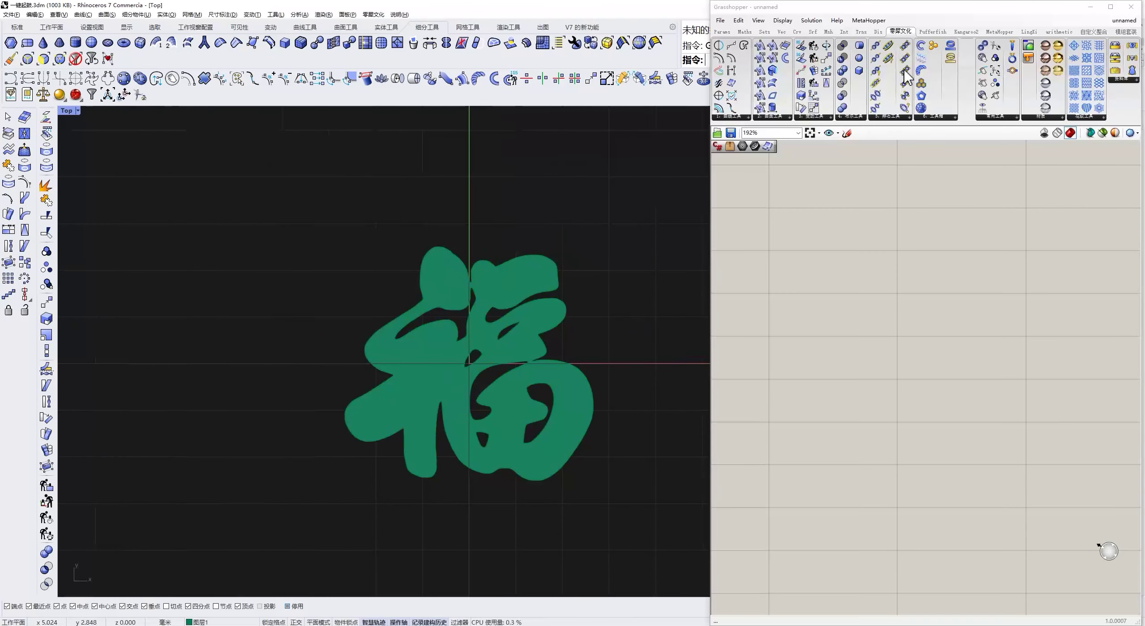
left_click(814, 378)
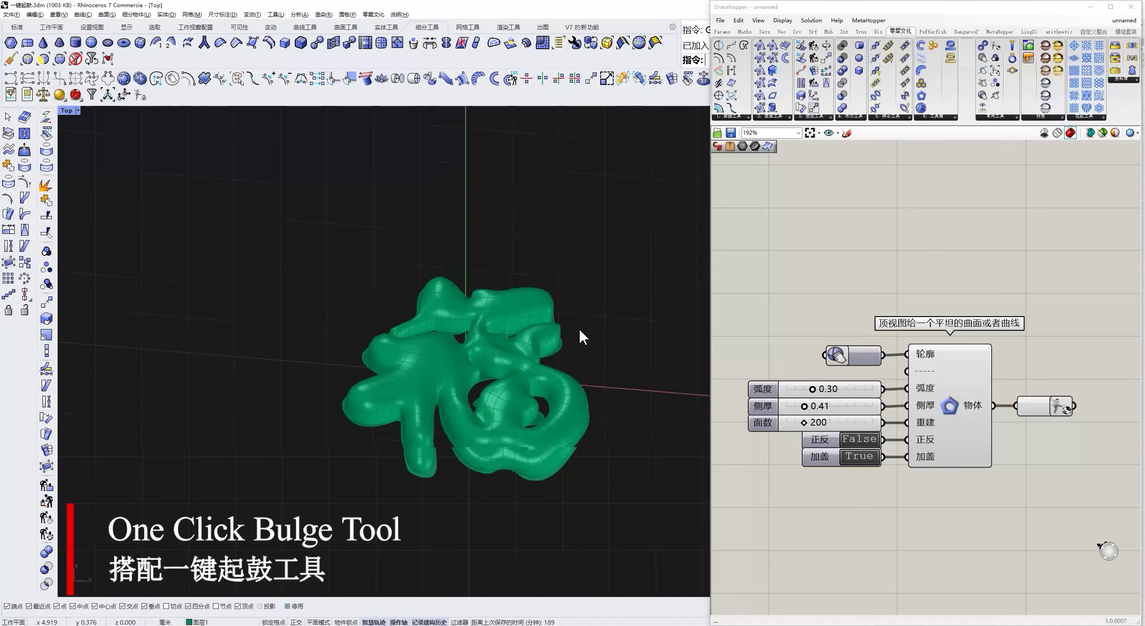
left_click_drag(804, 422, 855, 422)
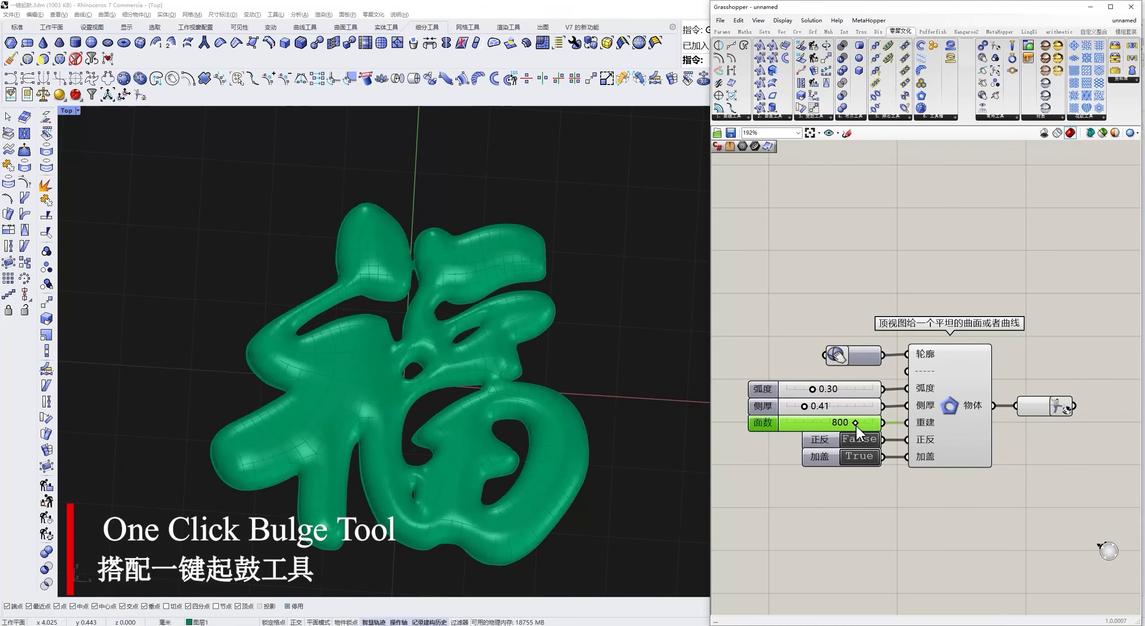
right_click_drag(631, 333, 557, 261)
mouse_move(831, 391)
left_mouse_down()
mouse_move(792, 389)
mouse_move(815, 407)
mouse_move(814, 390)
left_mouse_up()
Wrap the circle lattice on the cone with U count 14, rotation 0, and curve wired to the rail.
type("t")
key("Return")
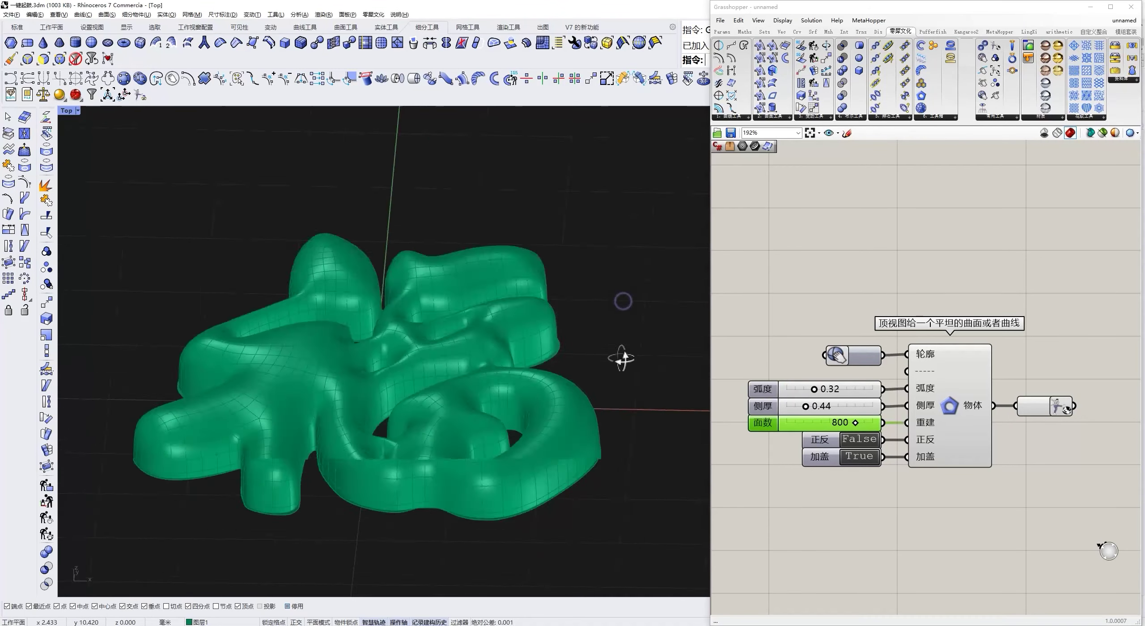
scroll(559, 337, "up", 5)
type("z")
key("Return")
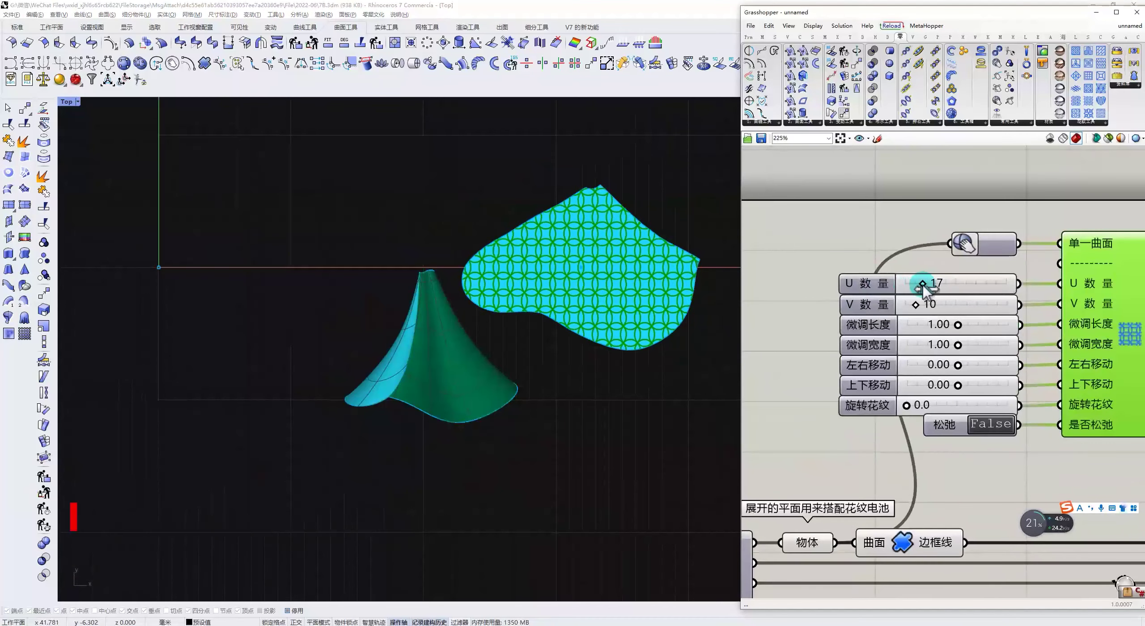
key("Return")
left_click_drag(935, 405, 864, 453)
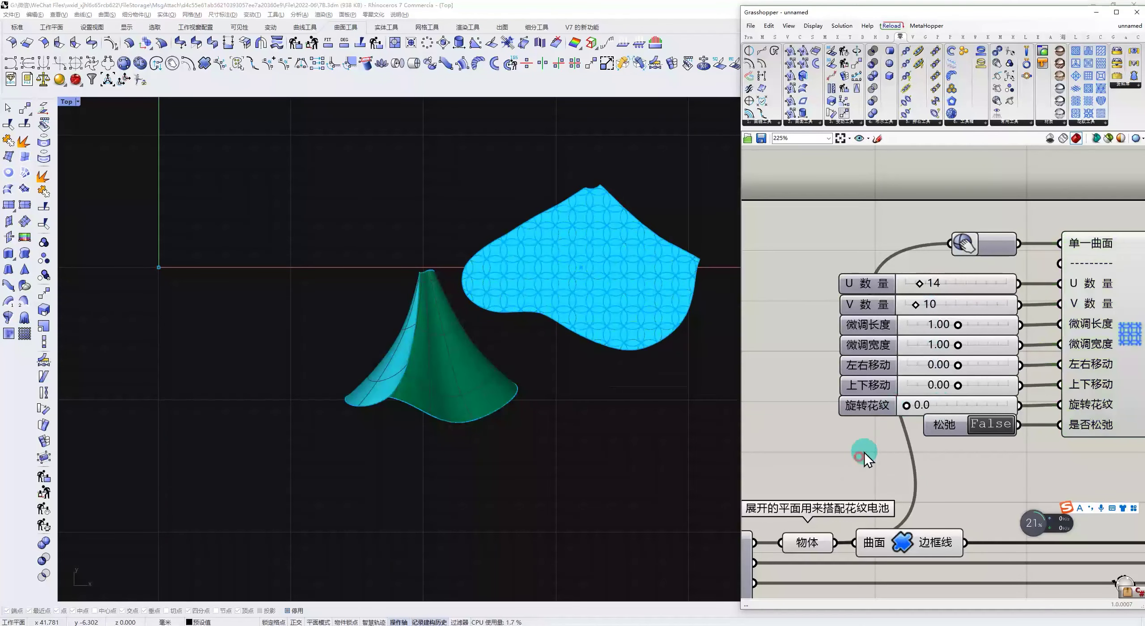
scroll(911, 337, "down", 3)
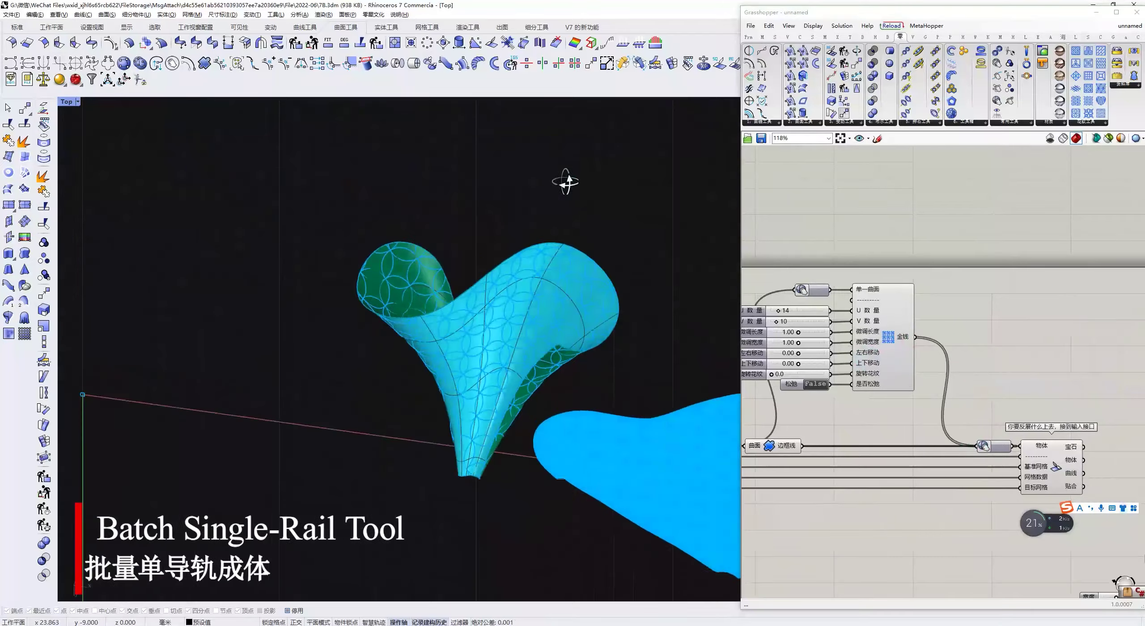
left_click_drag(792, 378, 915, 379)
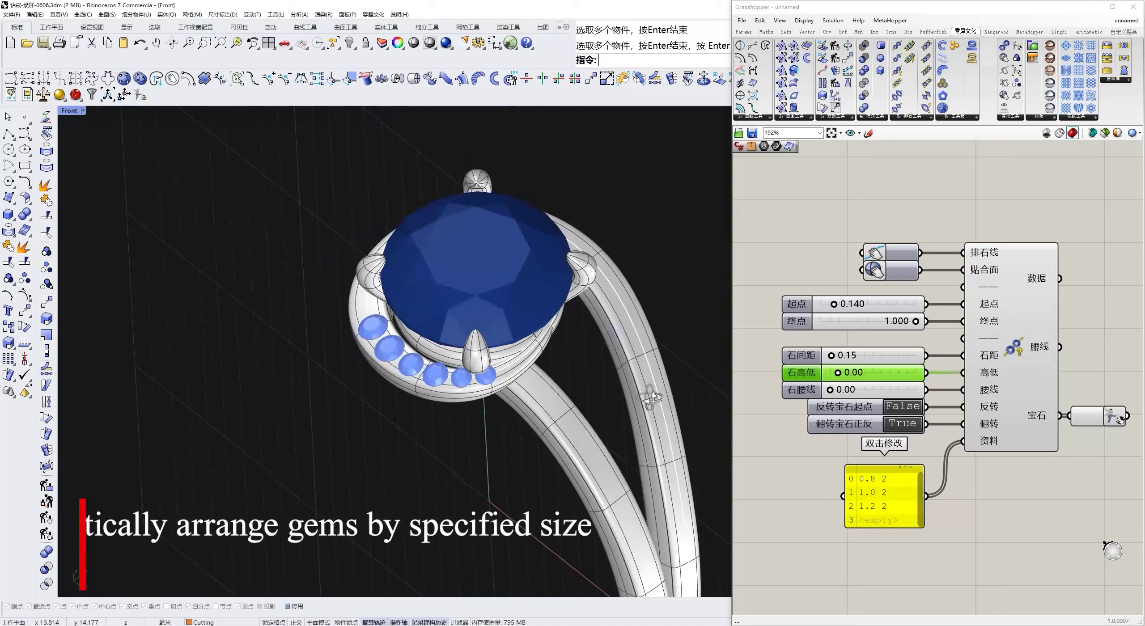
Edit gem sizes, set stone height -0.20, and tune V-groove height 0.14, groove length and thinnest edge.
left_click(892, 510)
type("1.3 16")
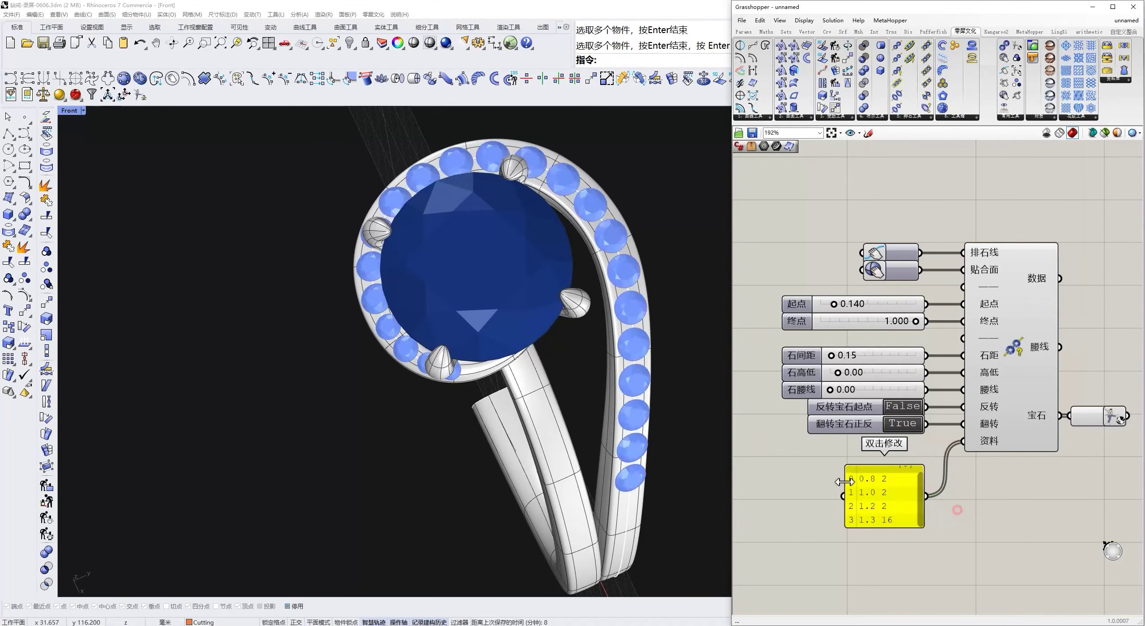
type("r")
key("Return")
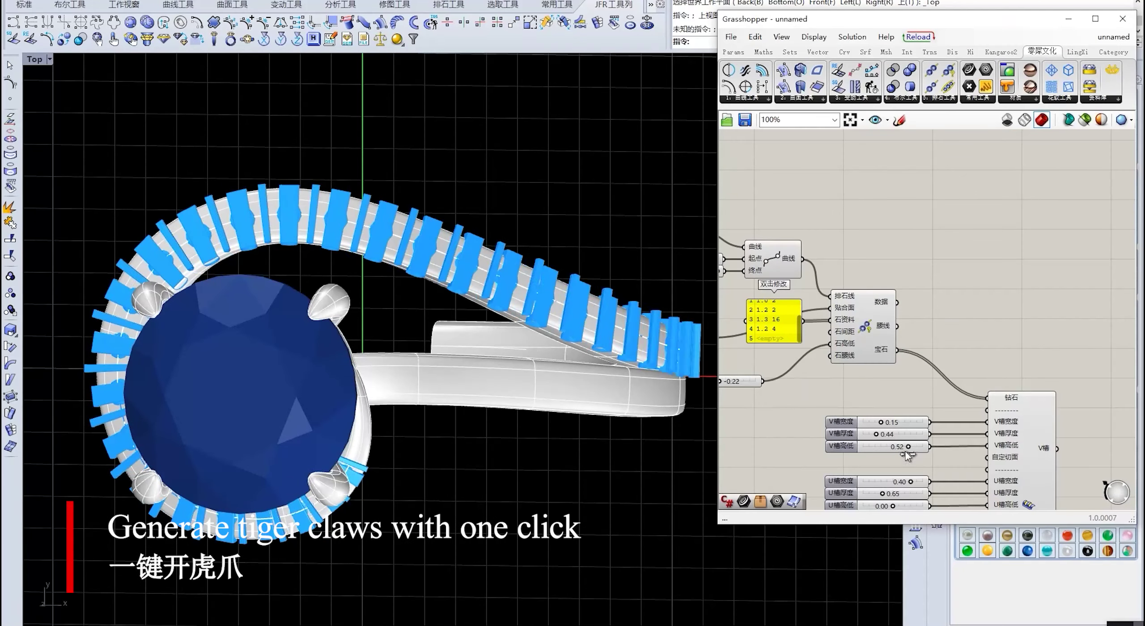
left_click_drag(893, 446, 909, 421)
left_click_drag(920, 480, 901, 487)
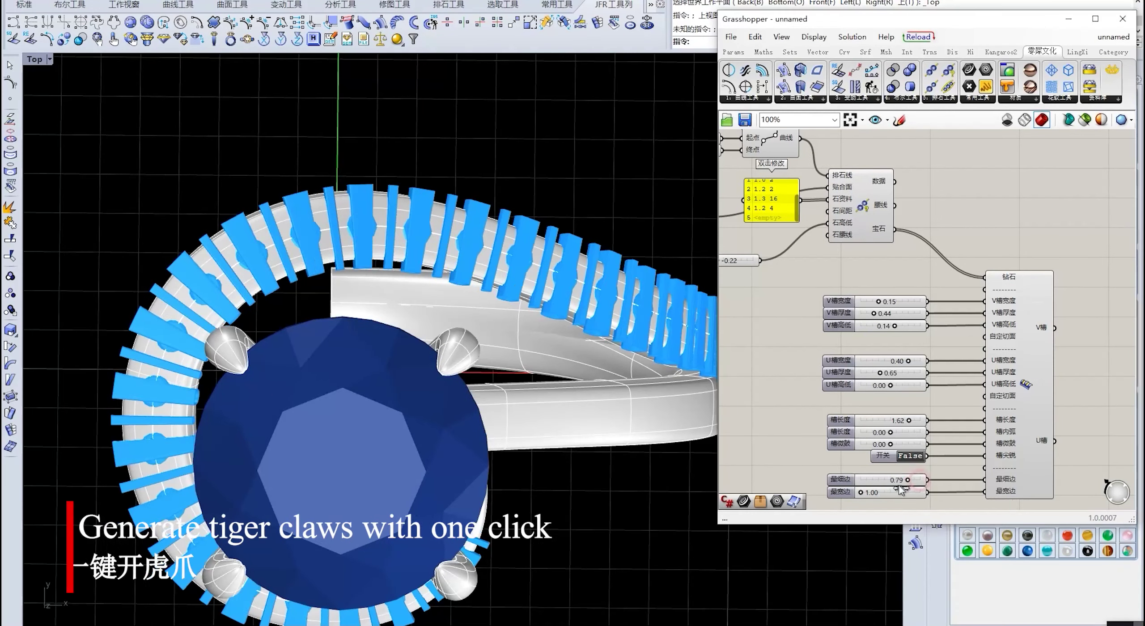
scroll(940, 254, "down", 1)
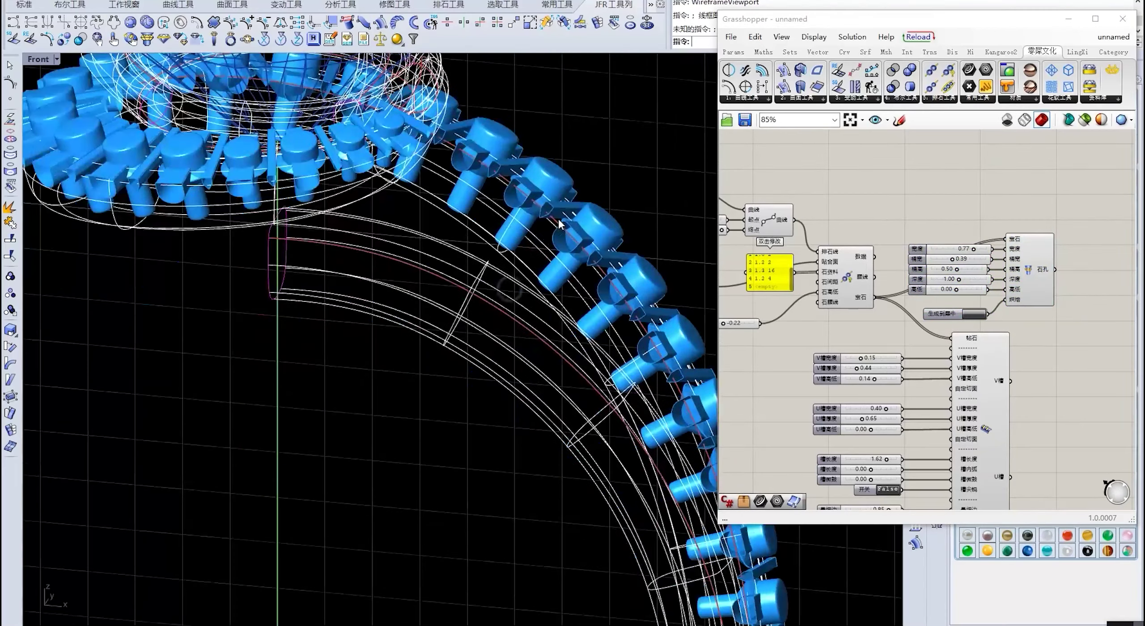
scroll(980, 270, "up", 3)
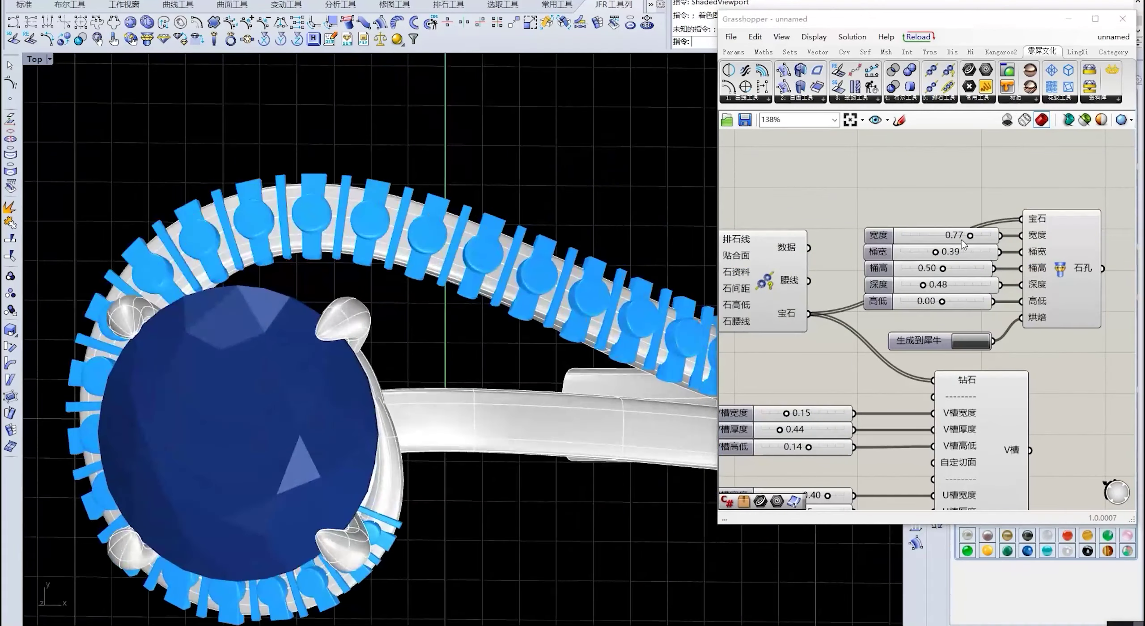
left_click(941, 98)
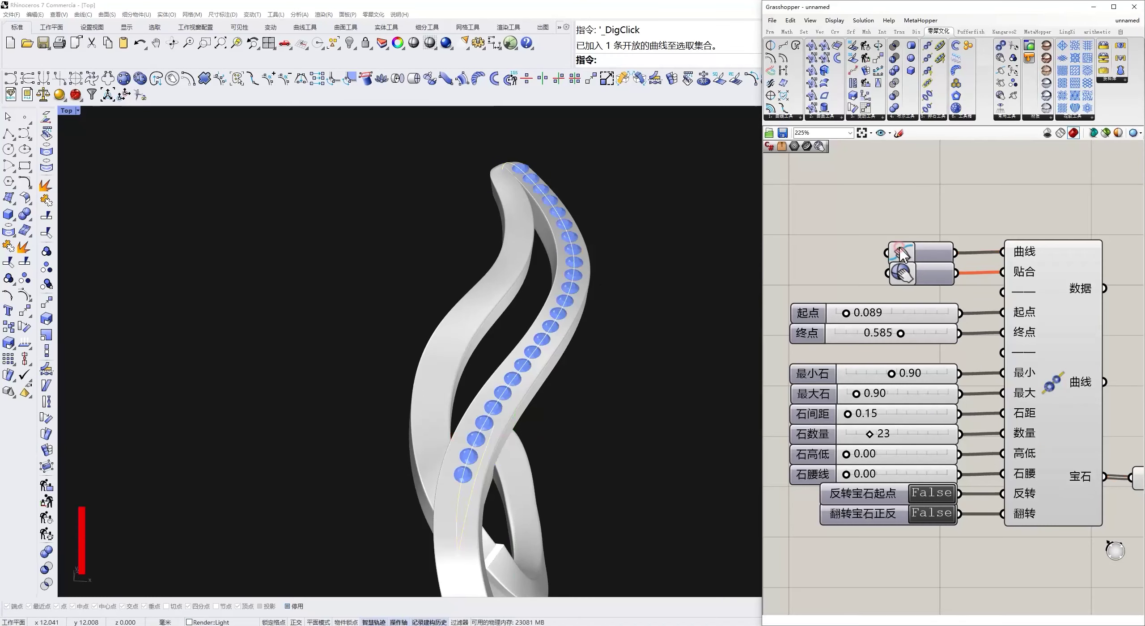
Grade the band gems up to 1.80 and tune the graduated prongs' width, height and 0.04 bite.
right_click_drag(586, 396, 721, 369)
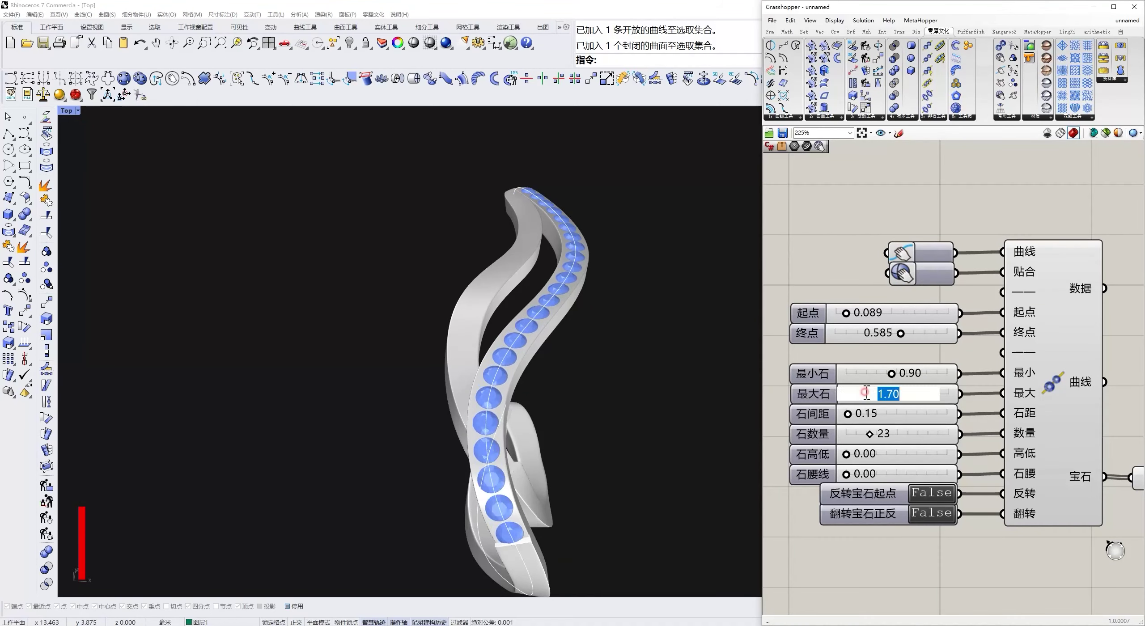
right_click_drag(554, 452, 594, 327)
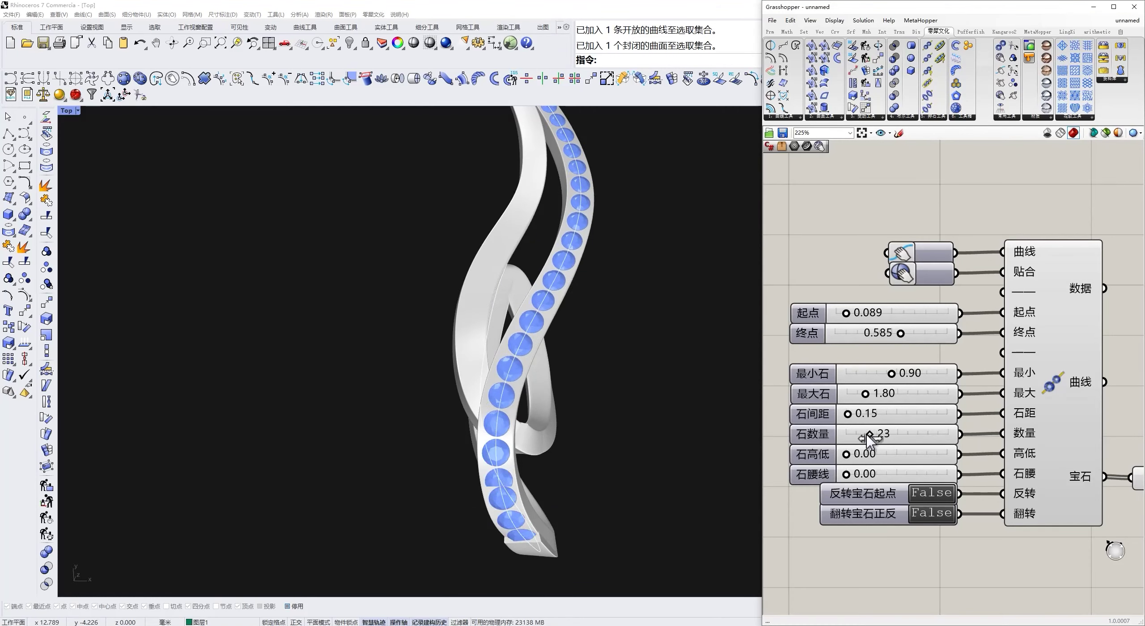
scroll(631, 243, "down", 3)
mouse_move(632, 243)
right_mouse_down()
mouse_move(608, 325)
mouse_move(580, 302)
right_mouse_up()
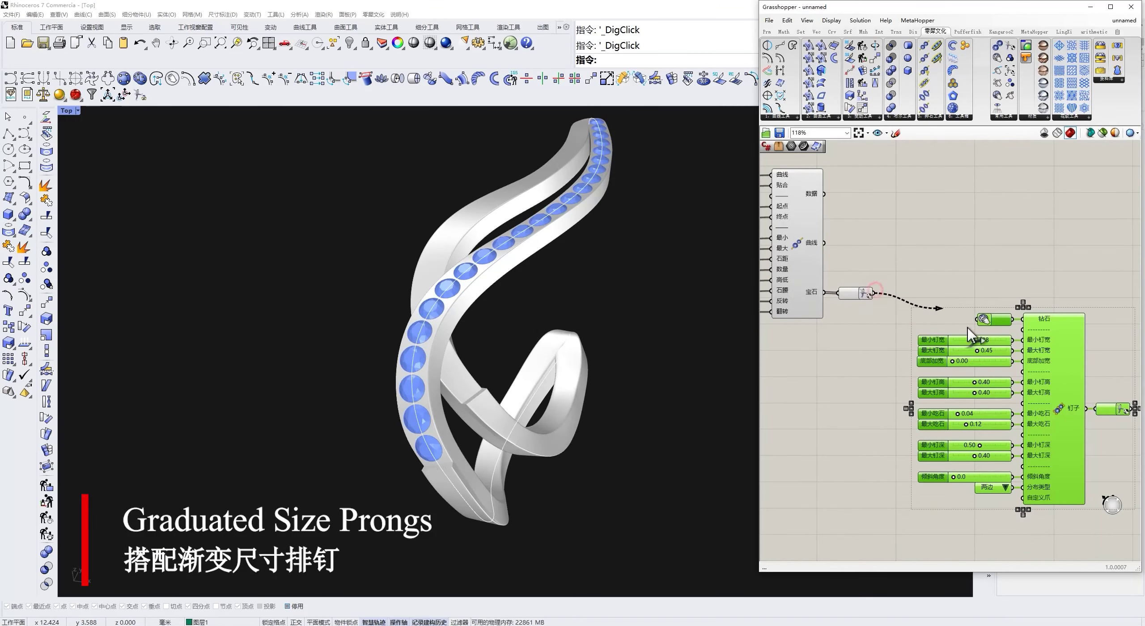
left_click(932, 385)
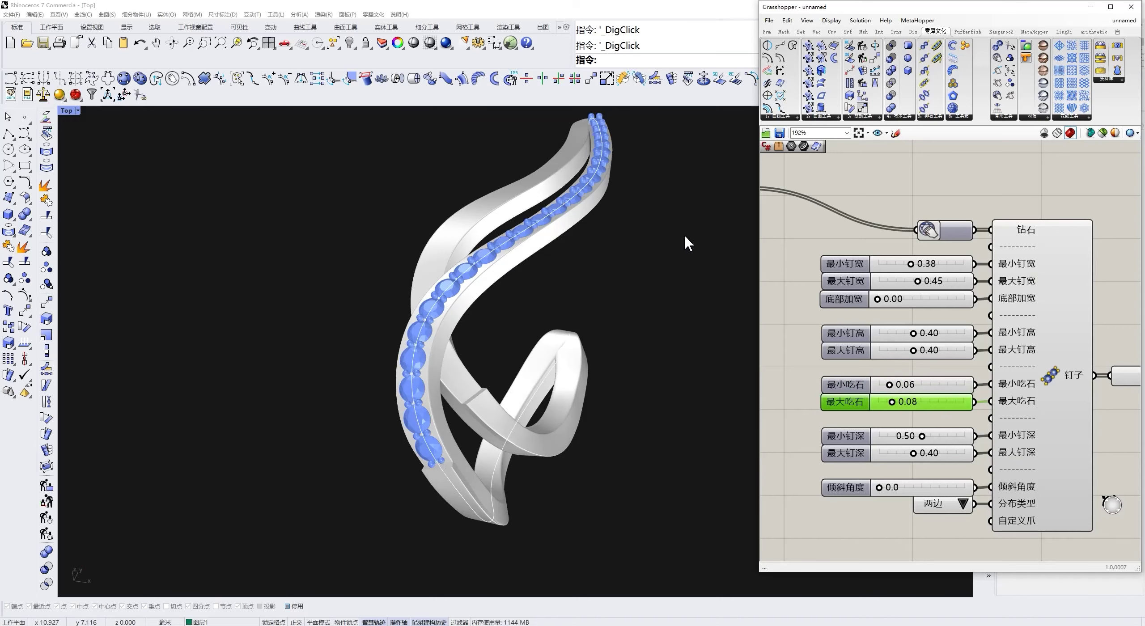
left_click_drag(911, 264, 905, 265)
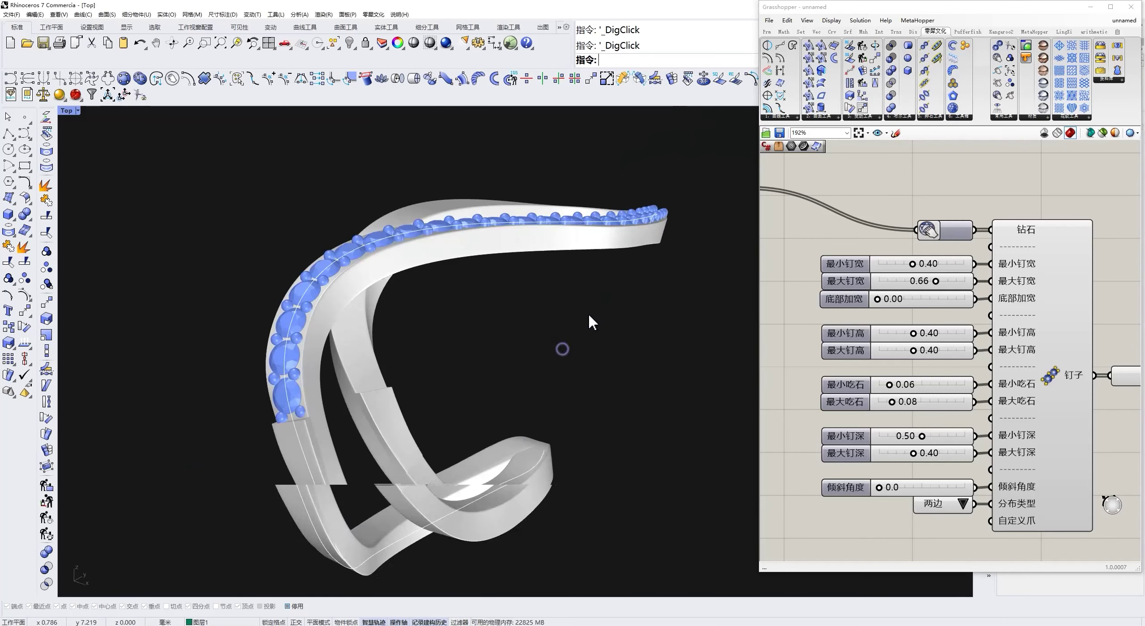
left_click_drag(912, 334, 910, 334)
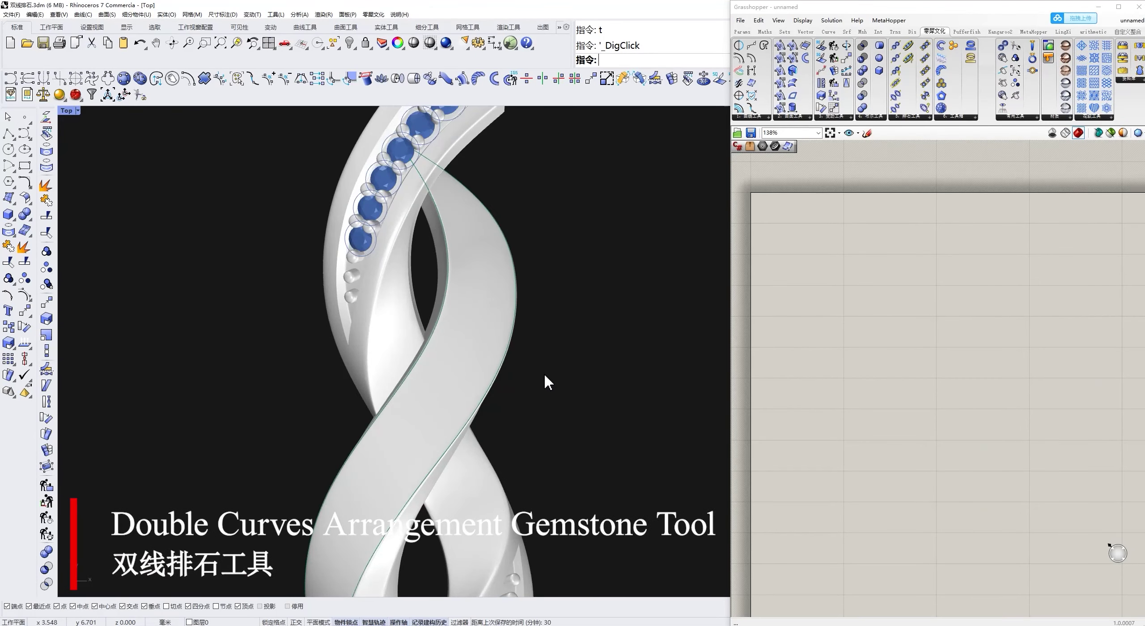
Arrange a row of gems between both band curves: start 0.216, end 0.764, margin 0.400.
left_click_drag(826, 295, 827, 295)
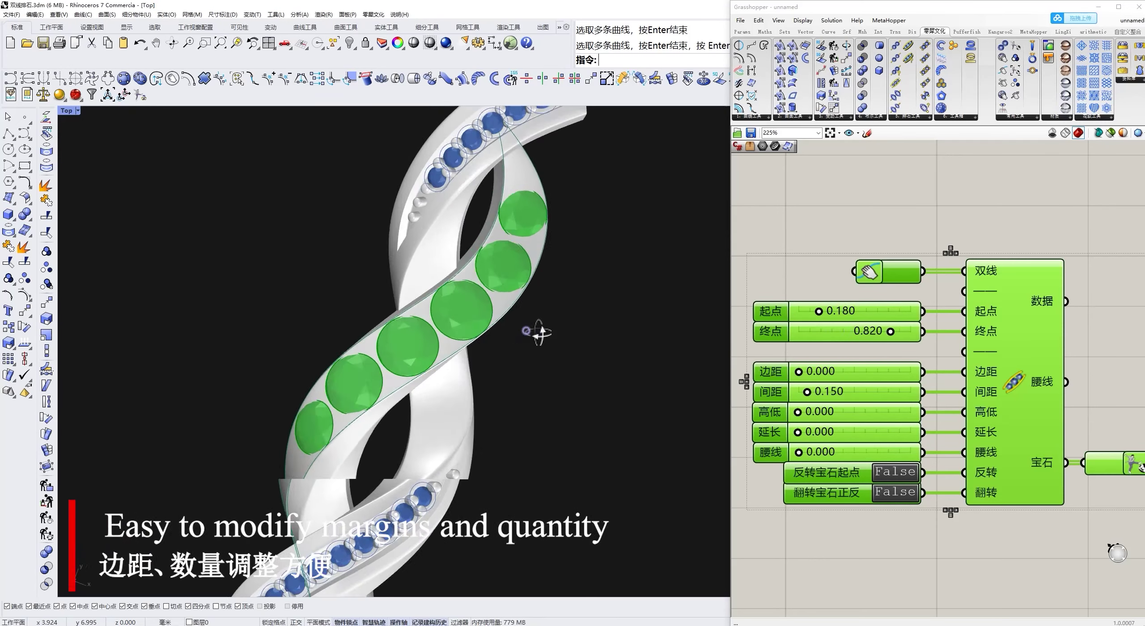
scroll(536, 332, "up", 3)
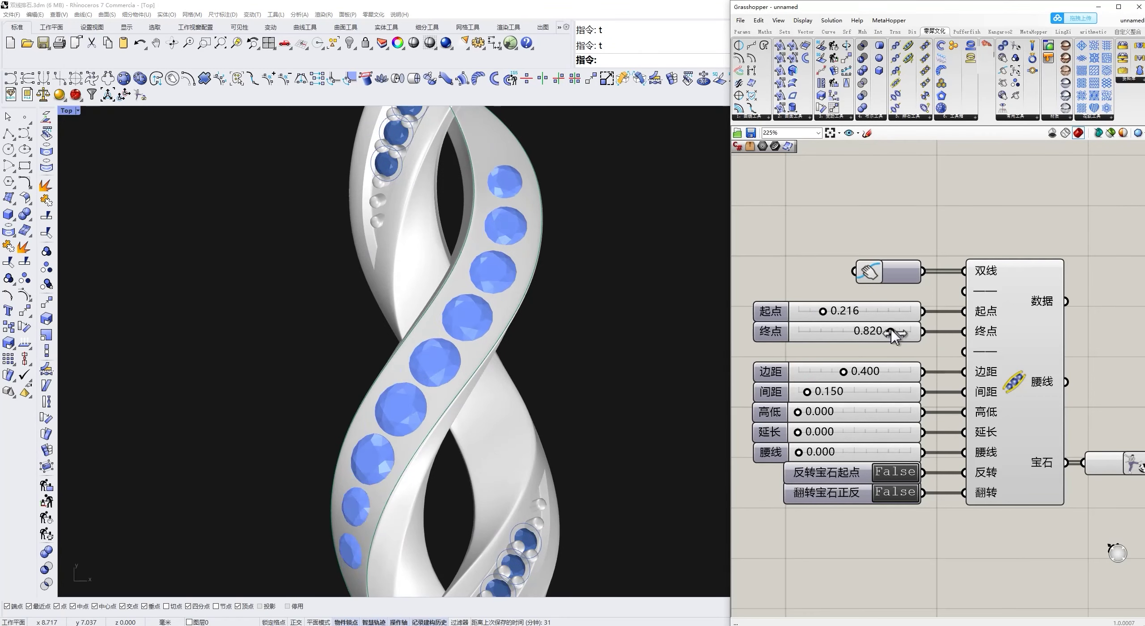
scroll(606, 284, "down", 3)
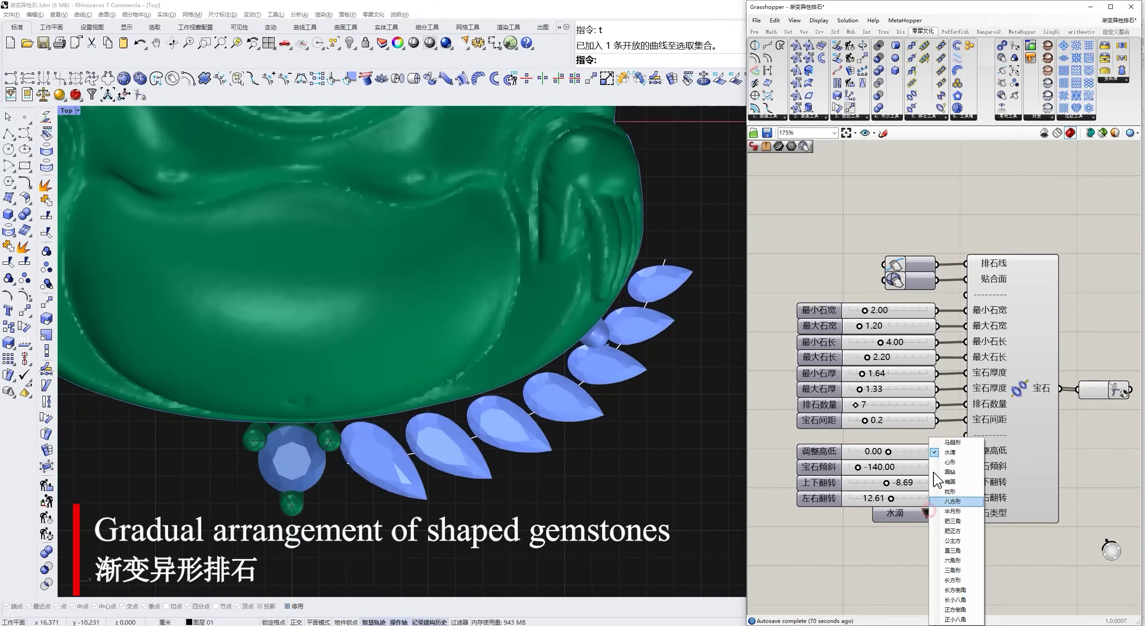
Switch the gem type to 马眼形 (marquise) and adjust the gems' width, tilt and flip angle.
left_click(953, 442)
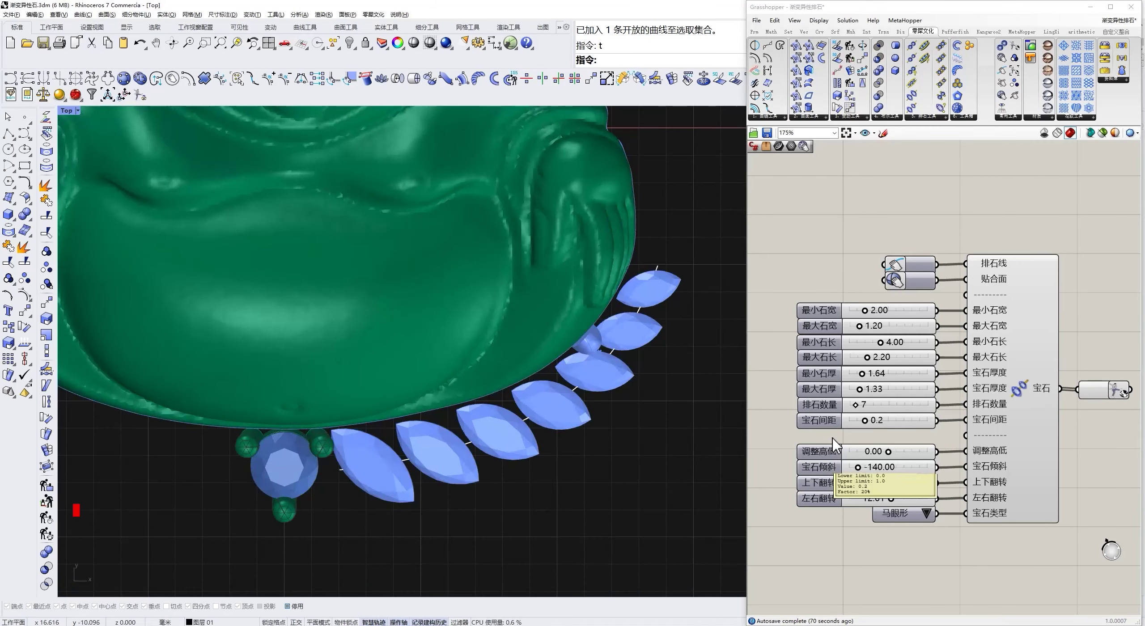
left_click_drag(871, 314, 874, 316)
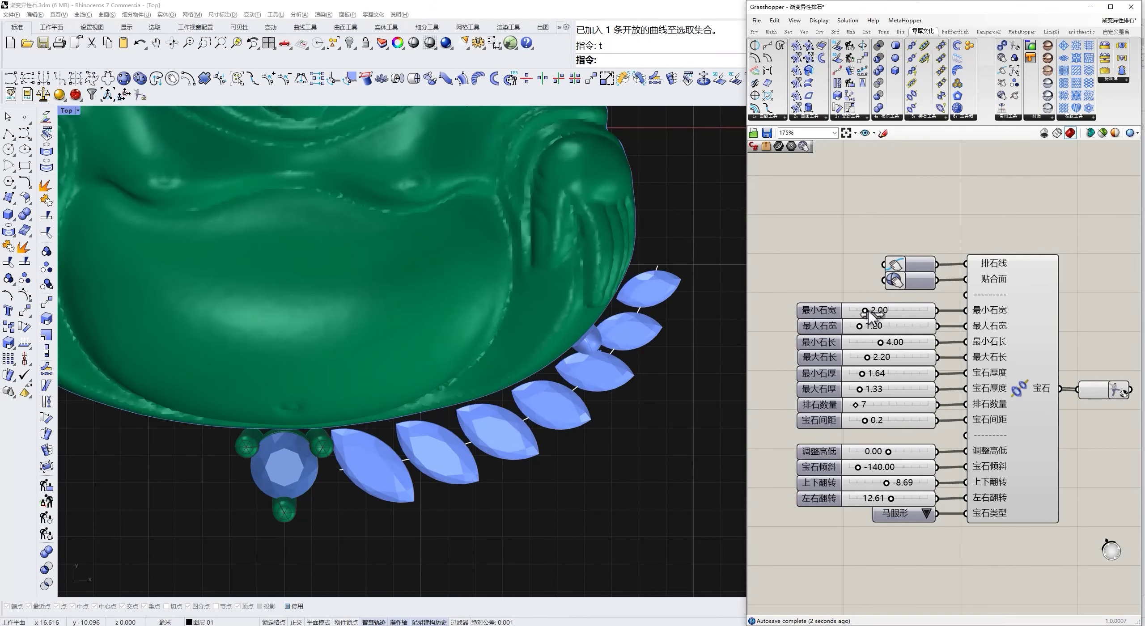
left_click_drag(858, 467, 866, 467)
right_click_drag(716, 514, 751, 465)
left_click_drag(888, 486, 890, 487)
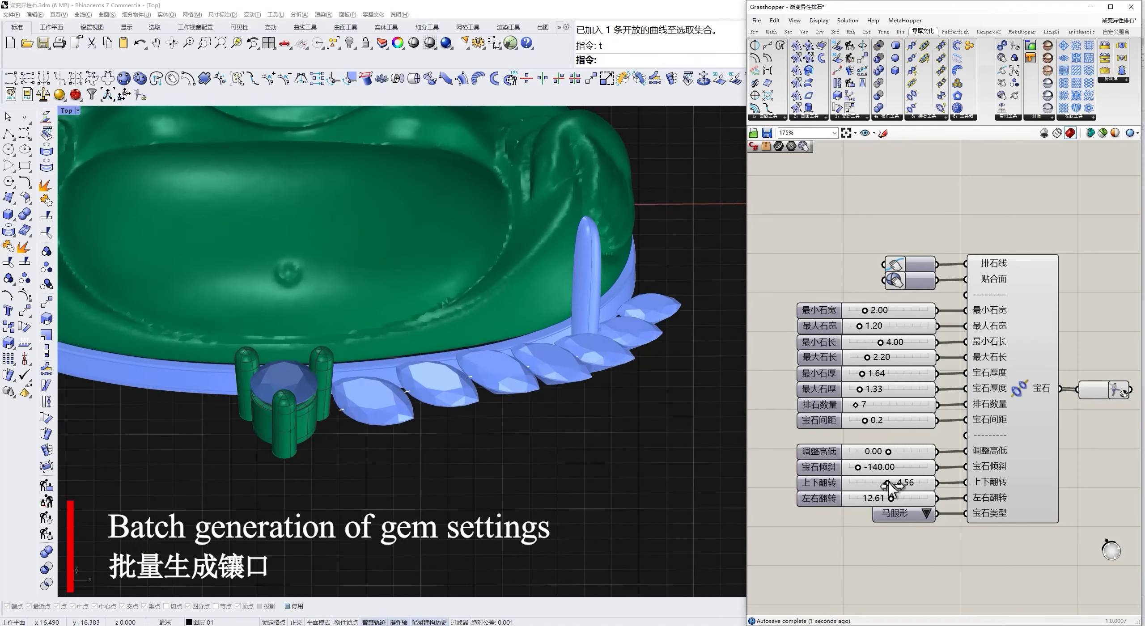
scroll(888, 485, "down", 2)
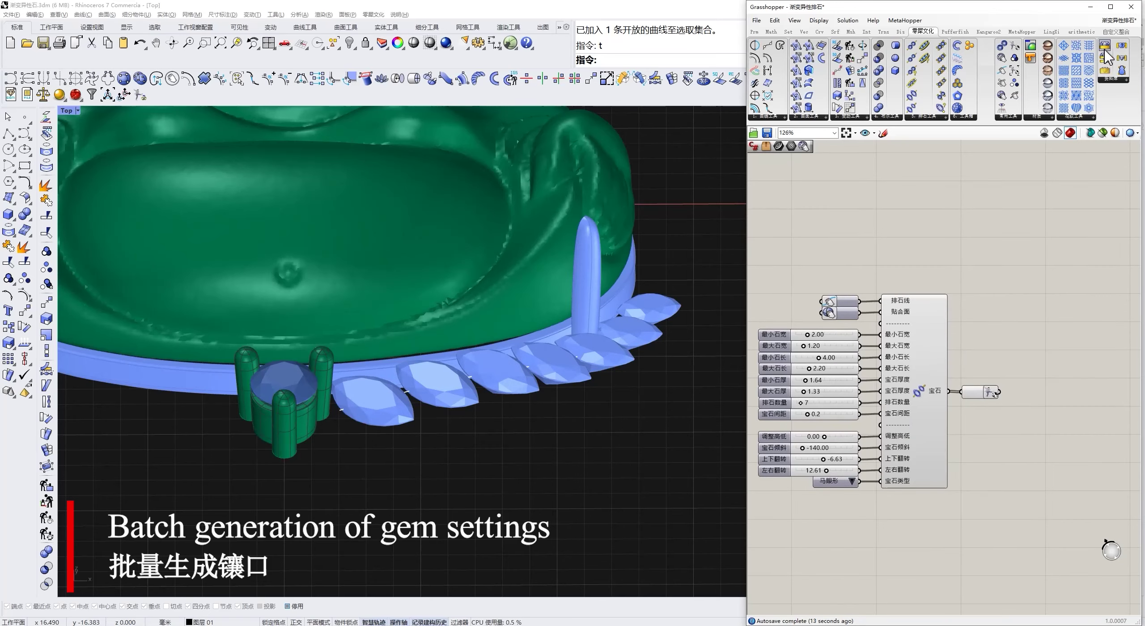
Add a gem-setting component wired to the marquise gems and view the settings from the side.
left_click_drag(1106, 57, 1070, 492)
scroll(1029, 448, "down", 1)
left_click_drag(884, 319, 1002, 377)
scroll(643, 403, "up", 3)
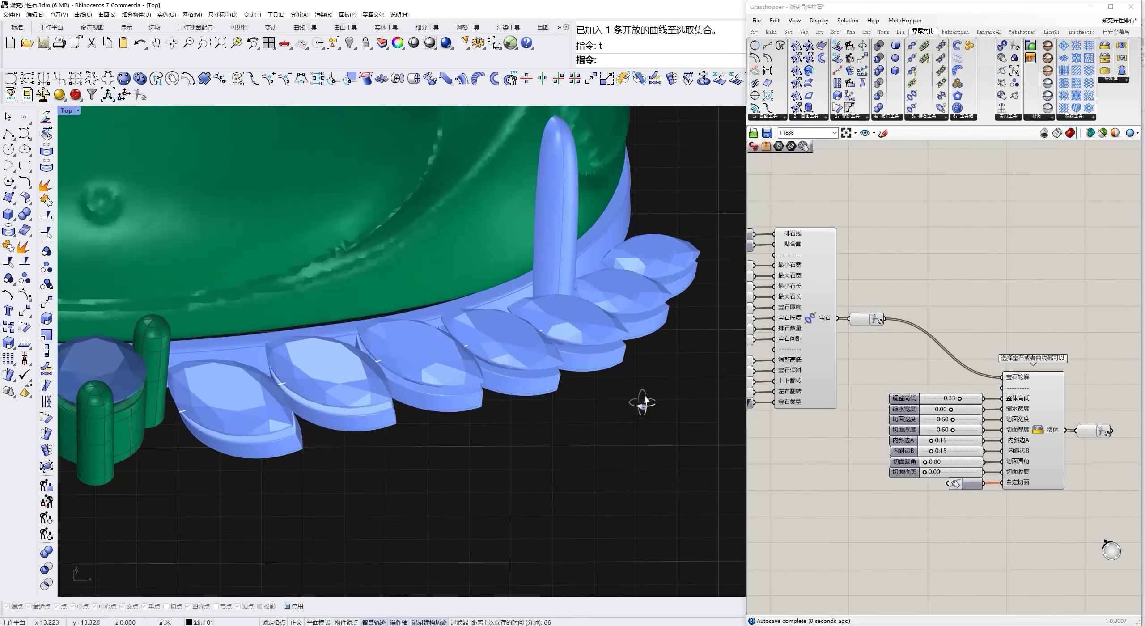
right_click_drag(643, 402, 609, 371)
scroll(928, 453, "up", 3)
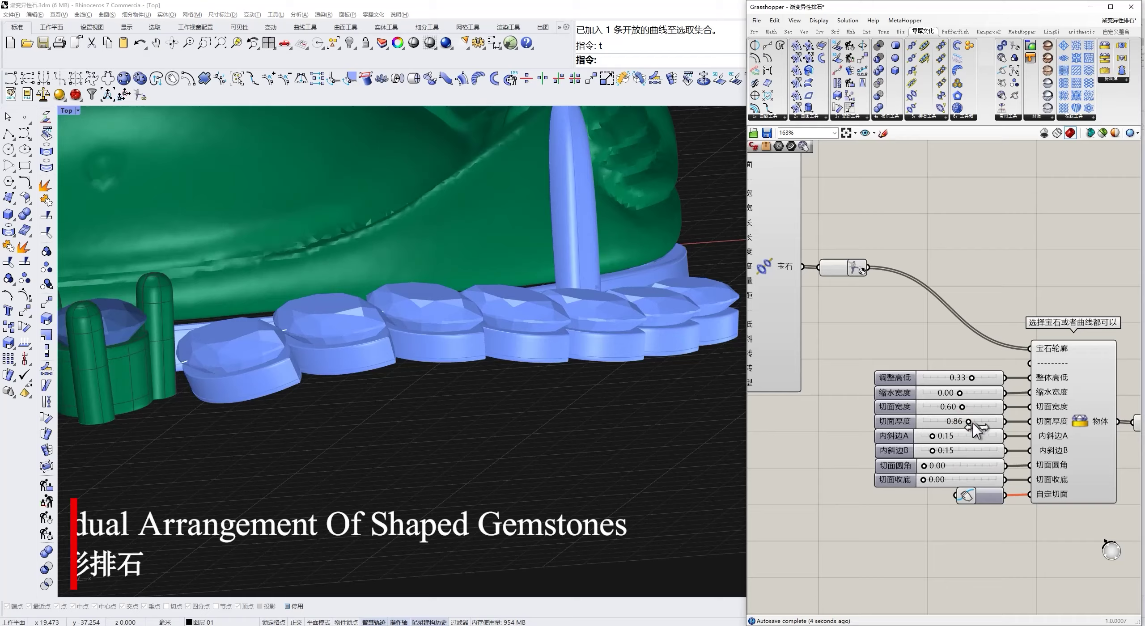
type("r")
key("Return")
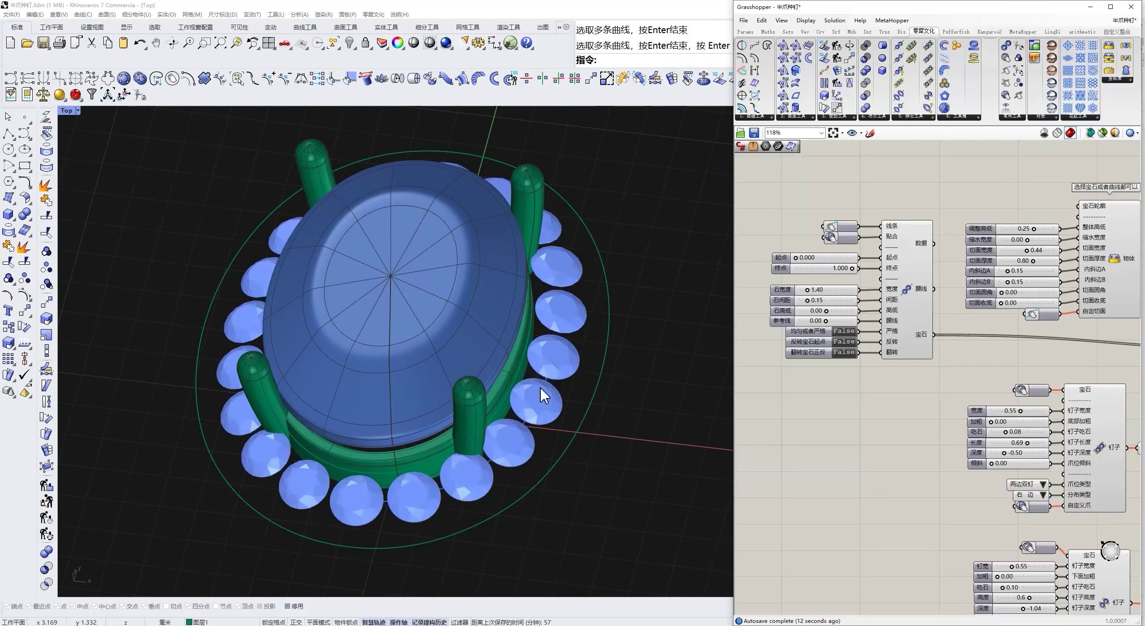
Zoom out the Grasshopper canvas and pan to the one-sided bead prong component.
scroll(882, 351, "down", 2)
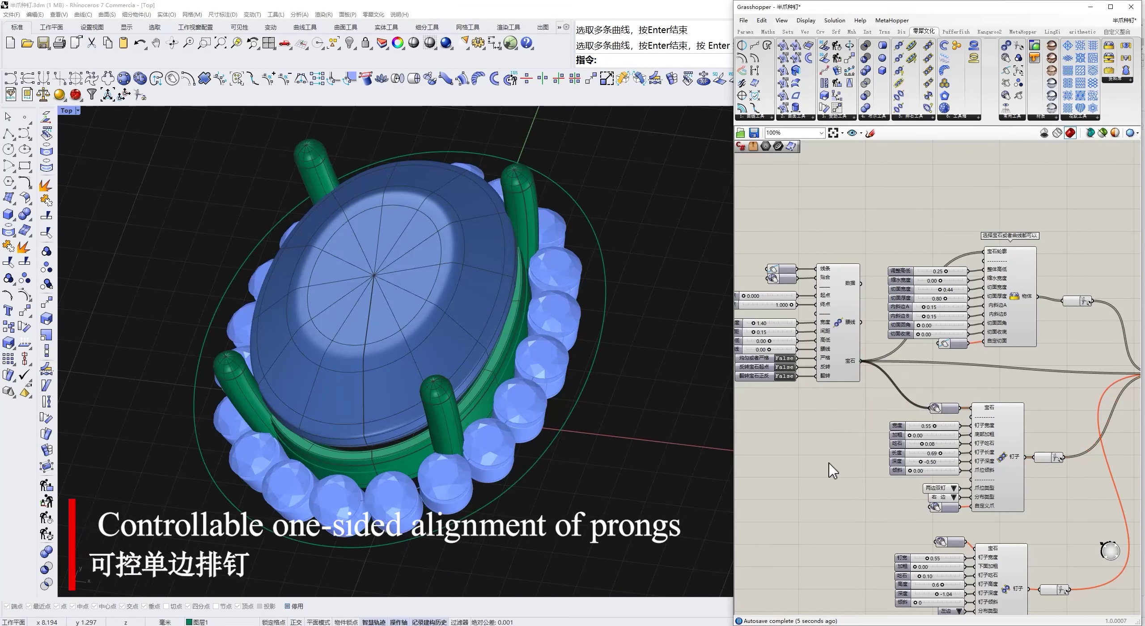
right_click_drag(859, 371, 860, 230)
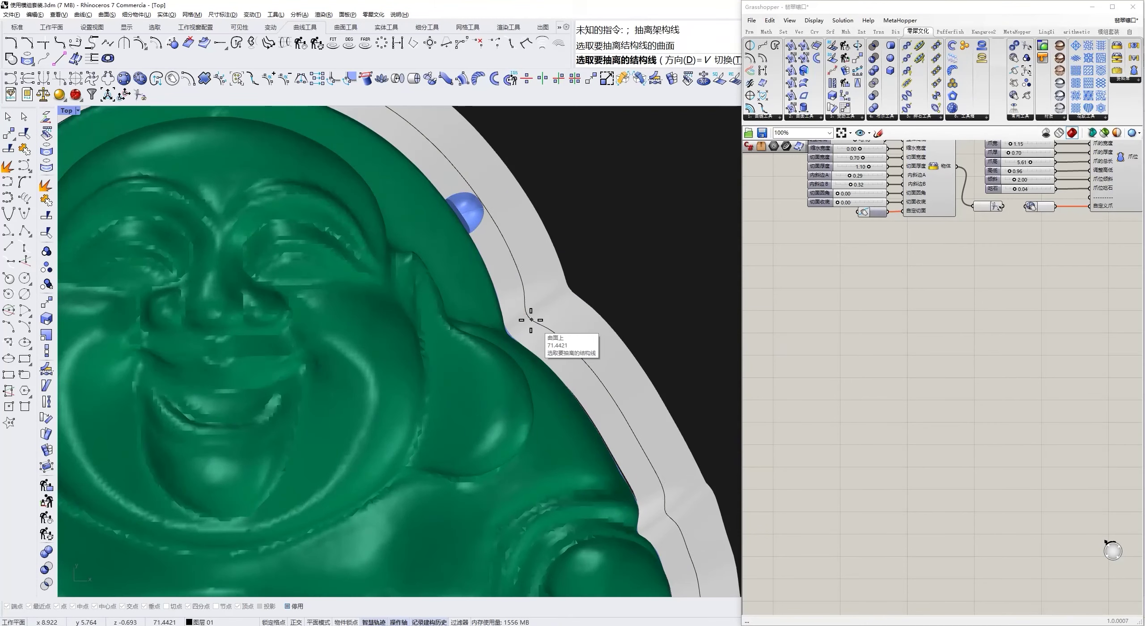
Insert the custom gem-and-prong module from 模组套装, using the border surface as its base.
left_click(1108, 31)
key("ctrl+v")
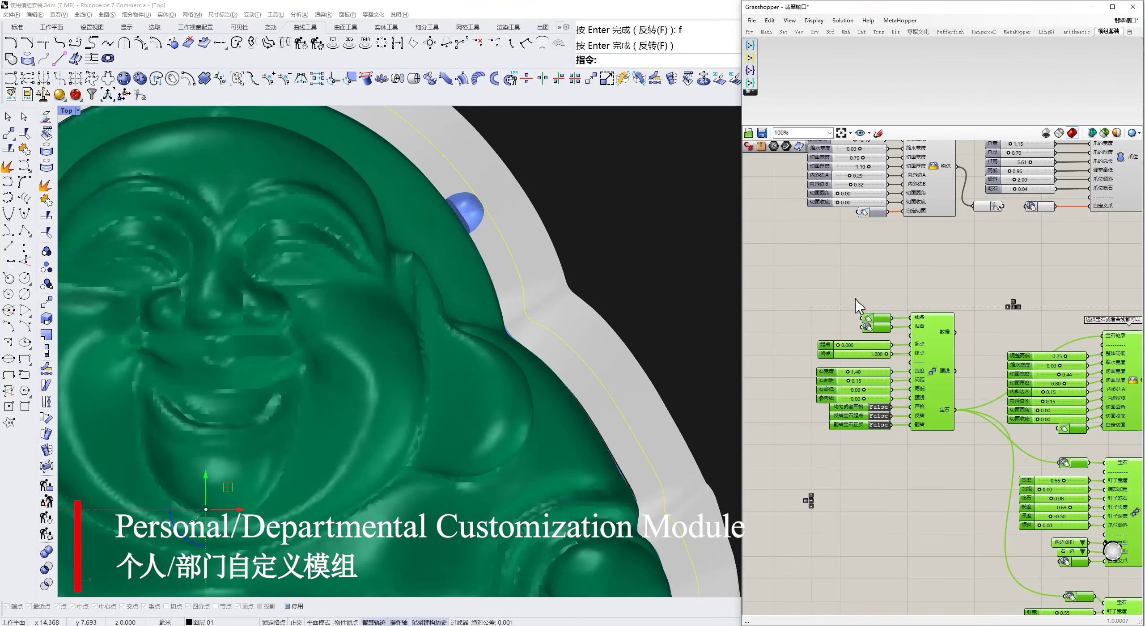
scroll(835, 188, "down", 1)
key("Return")
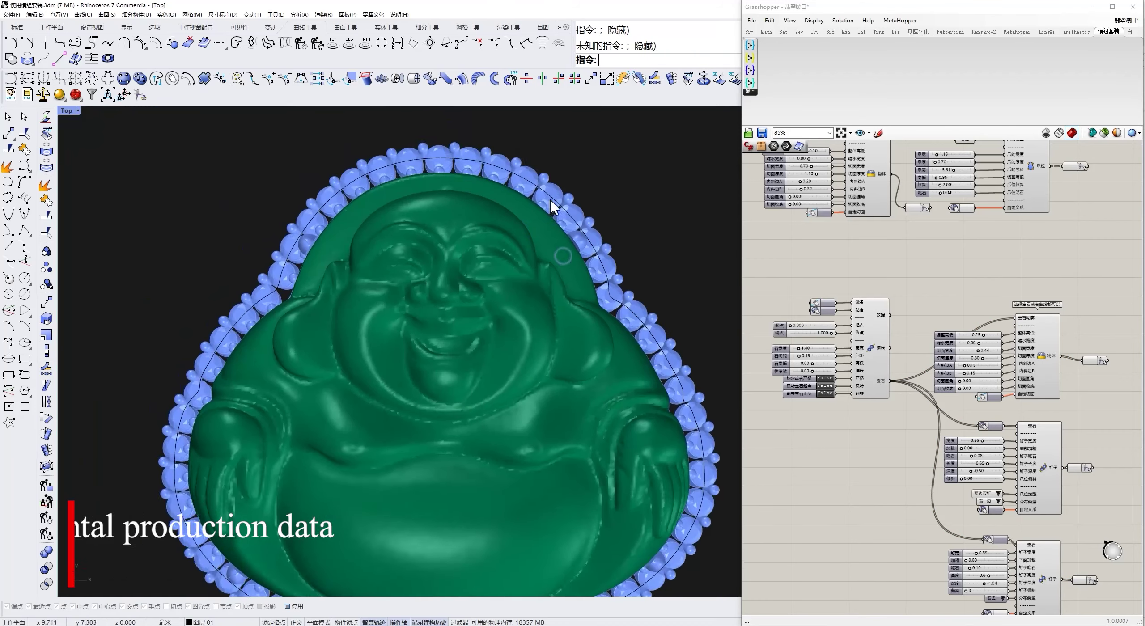
scroll(835, 396, "up", 3)
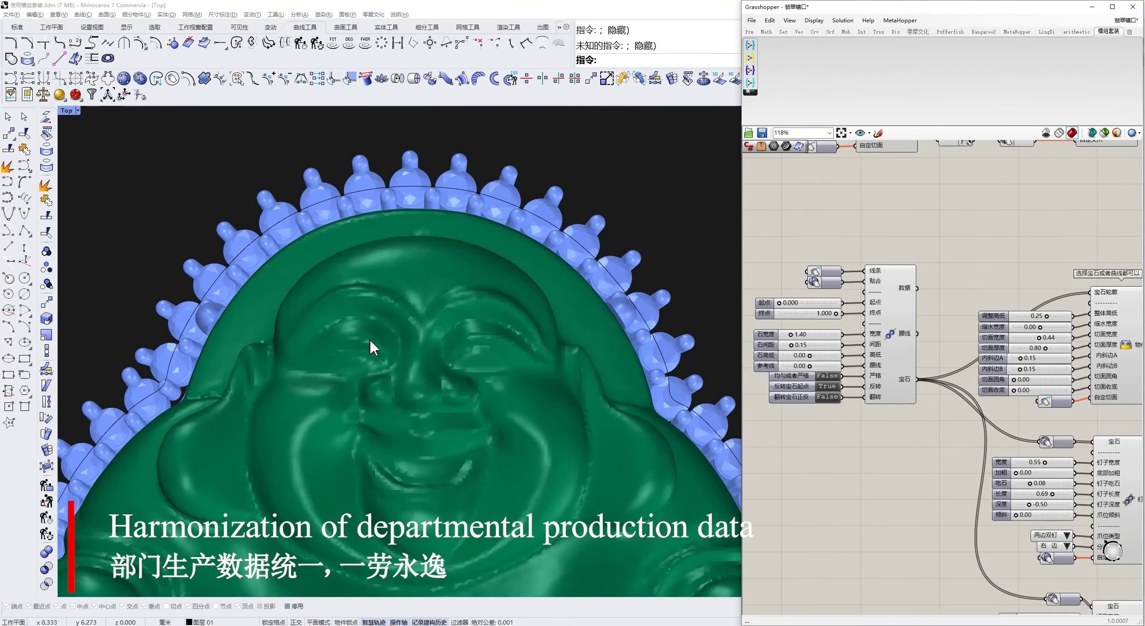
scroll(524, 333, "down", 3)
scroll(567, 504, "up", 4)
Set the module's 石宽度 (stone width) to 1.5.
double_click(818, 336)
type("1.")
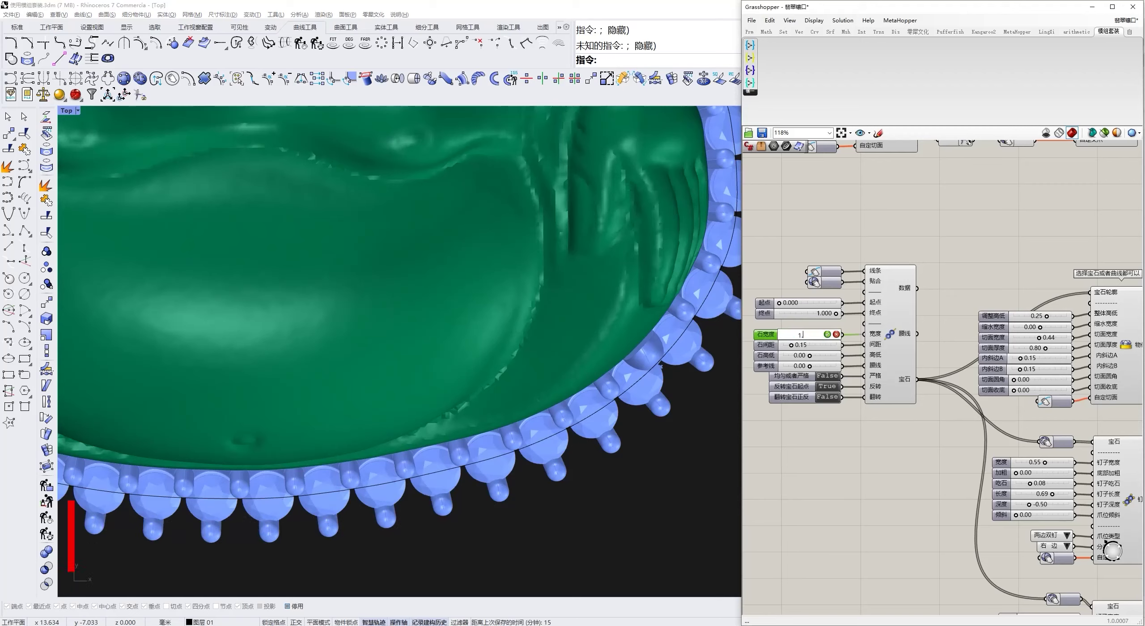
scroll(581, 252, "down", 3)
scroll(564, 292, "down", 2)
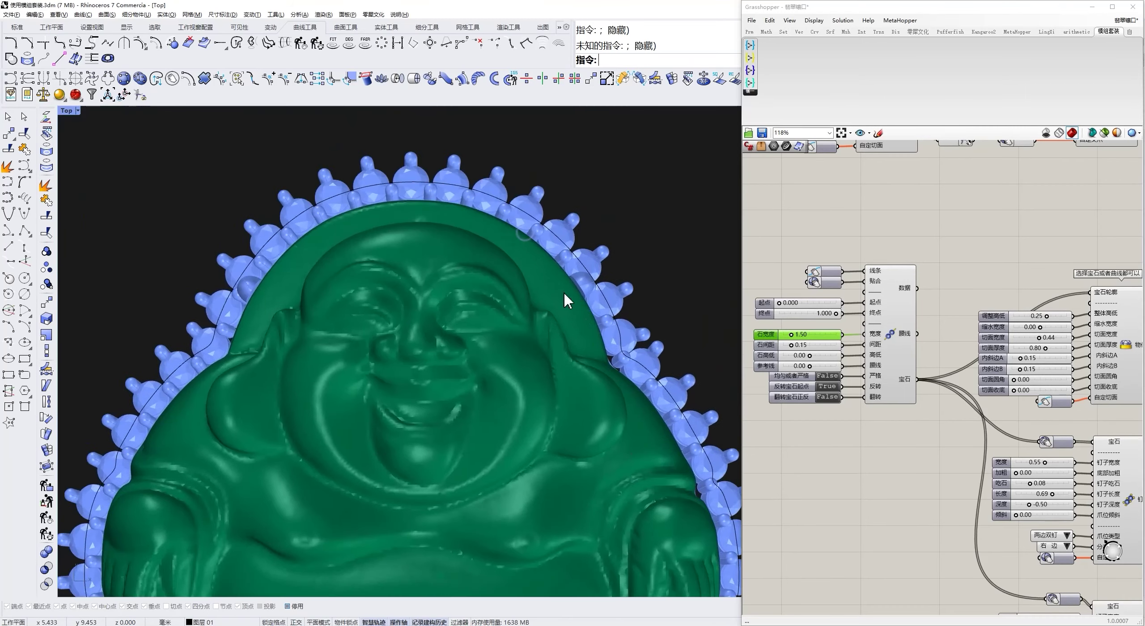
scroll(455, 281, "down", 2)
scroll(512, 357, "down", 3)
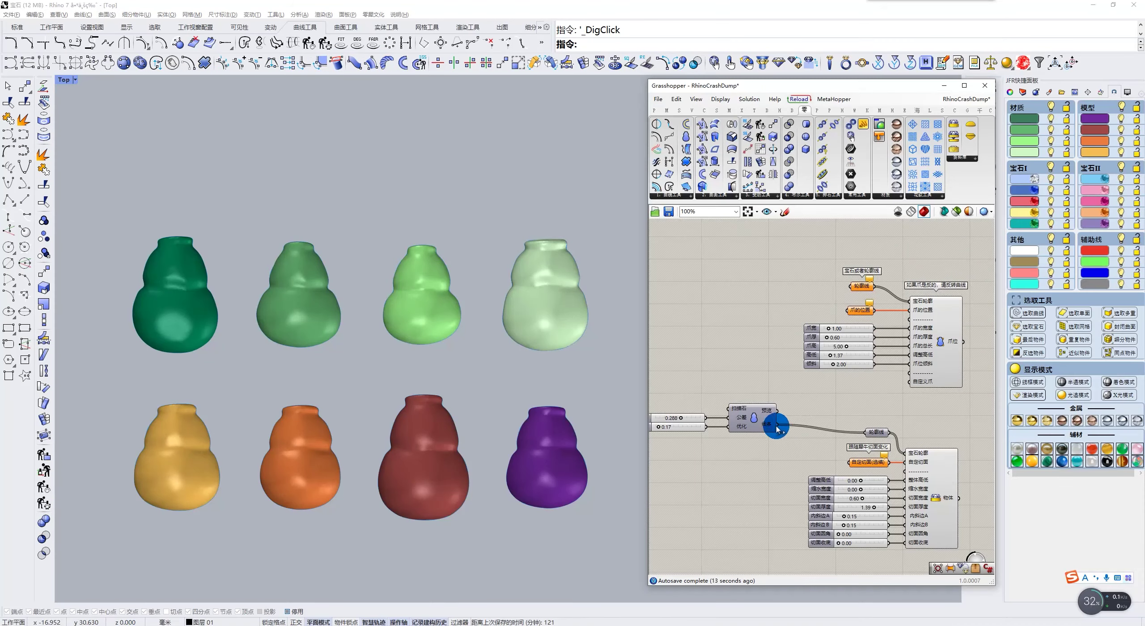
Pick prong points around the gourds to generate prongs on all eight gourd gems.
right_click(810, 294)
left_click(839, 383)
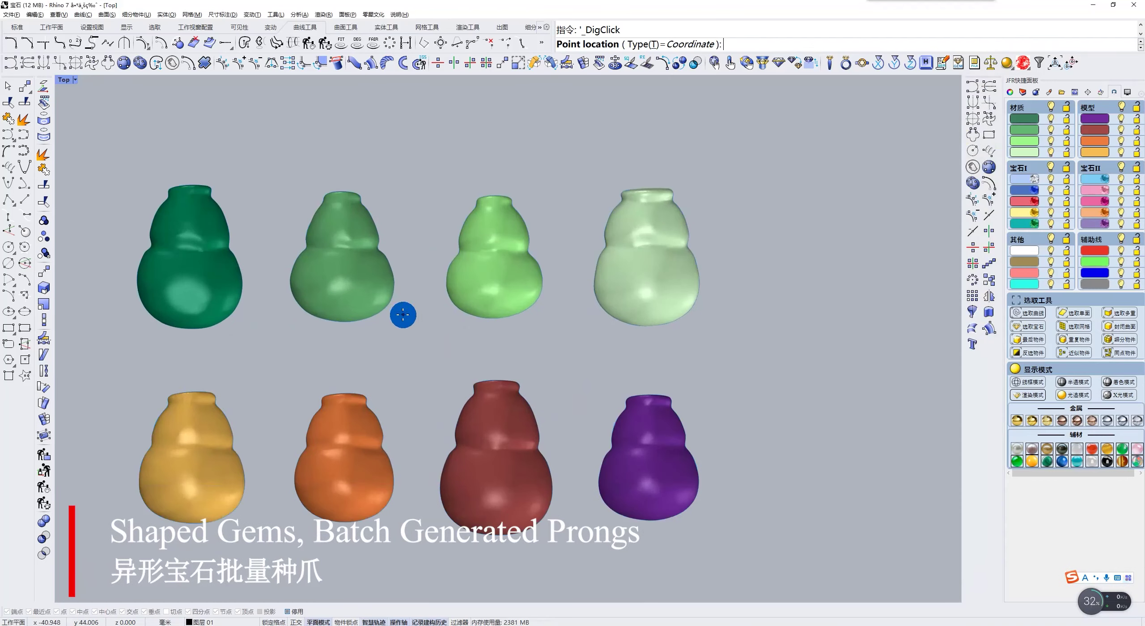
left_click(242, 311)
left_click(311, 216)
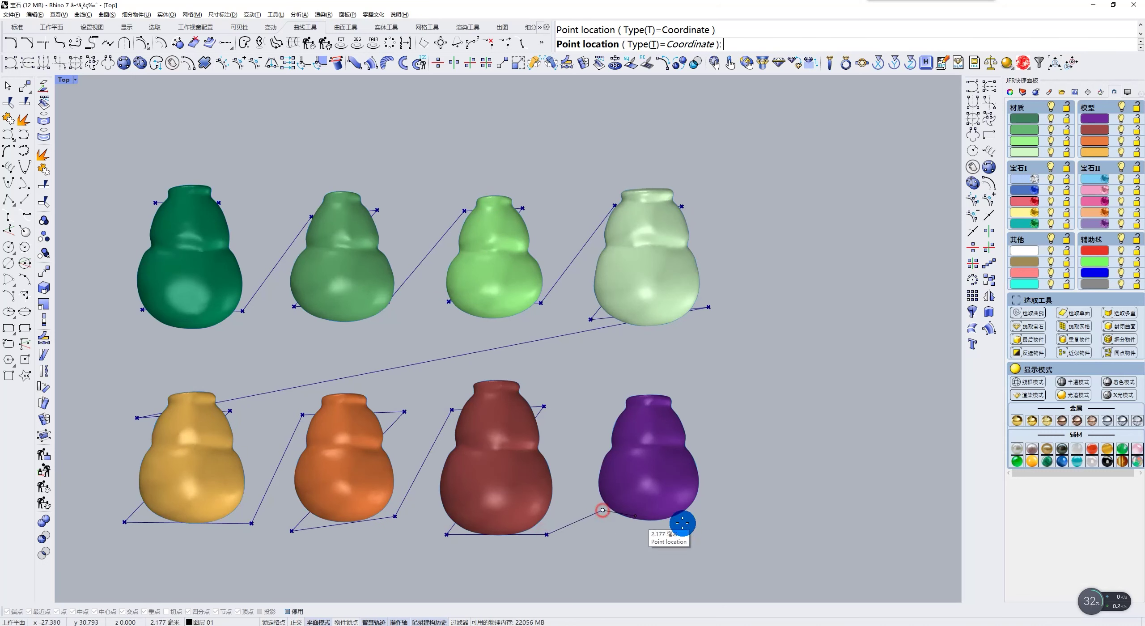
right_click(692, 417)
left_click(852, 325)
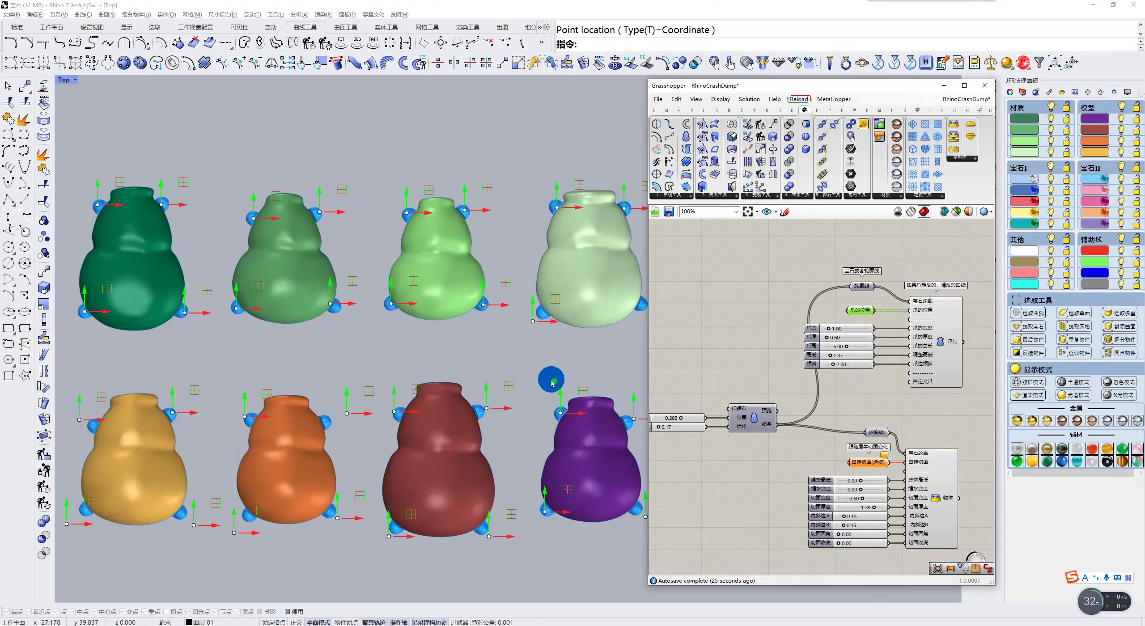
scroll(553, 383, "up", 2)
right_click_drag(418, 397, 471, 333)
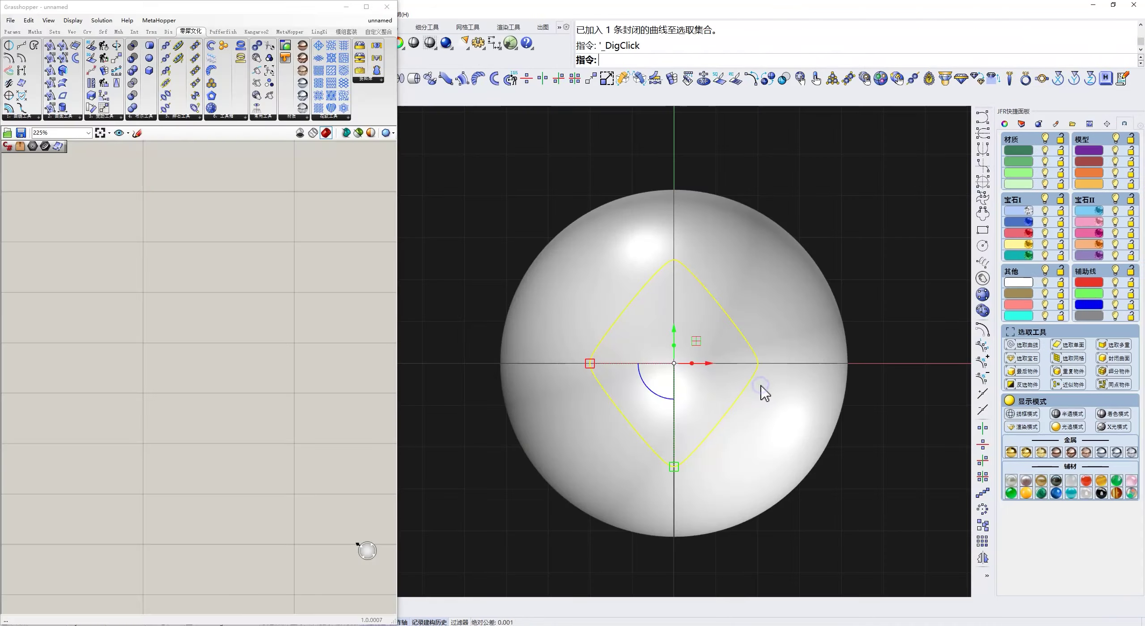
Add a 0.40-deep surface groove on the sphere and narrow the diamond groove curve.
left_click(67, 119)
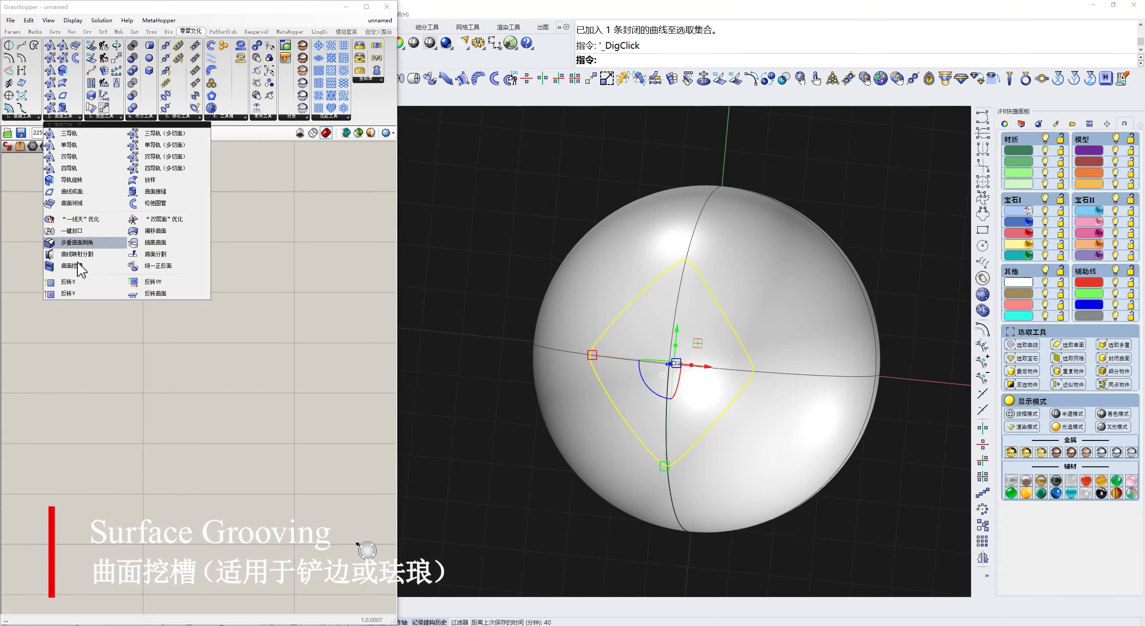
left_click(58, 243)
left_click(154, 324)
mouse_move(741, 358)
right_mouse_down()
mouse_move(724, 388)
mouse_move(754, 335)
mouse_move(803, 301)
mouse_move(712, 338)
right_mouse_up()
left_click_drag(528, 384, 534, 384)
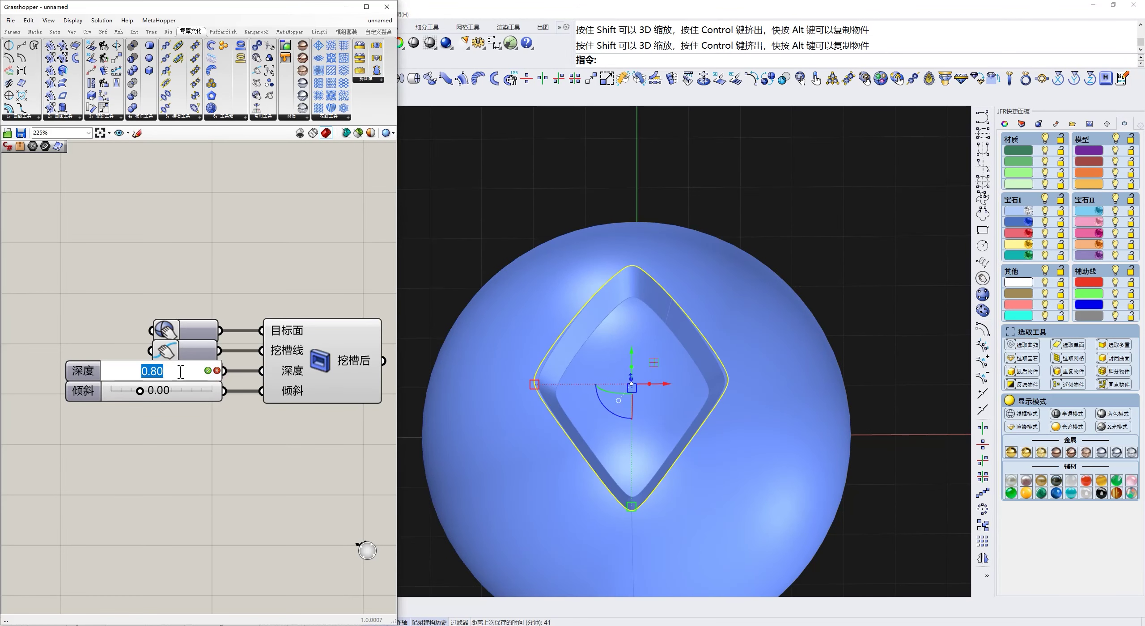
left_click(759, 212)
Paste four 1.00 gems into the circles along the groove.
right_click_drag(759, 212, 846, 107)
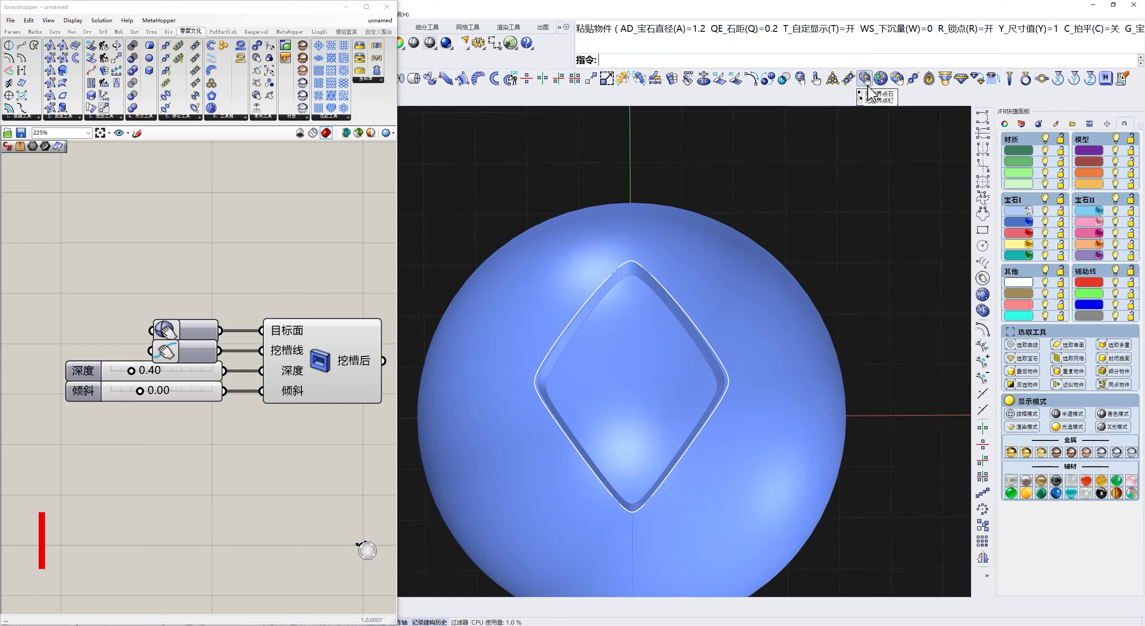
left_click(866, 82)
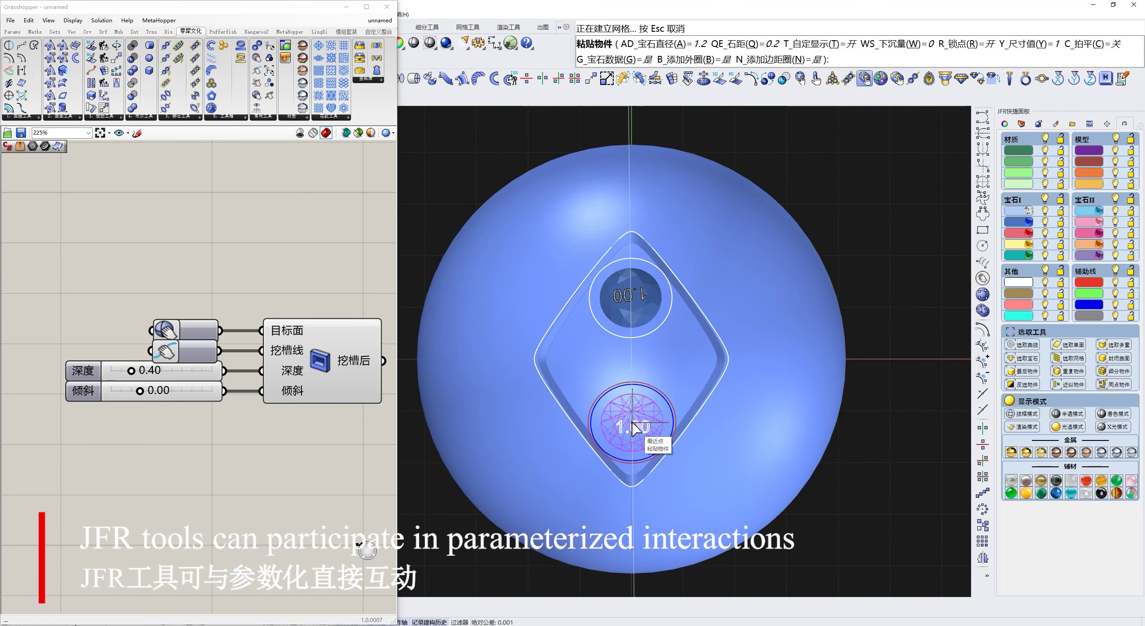
left_click(665, 353)
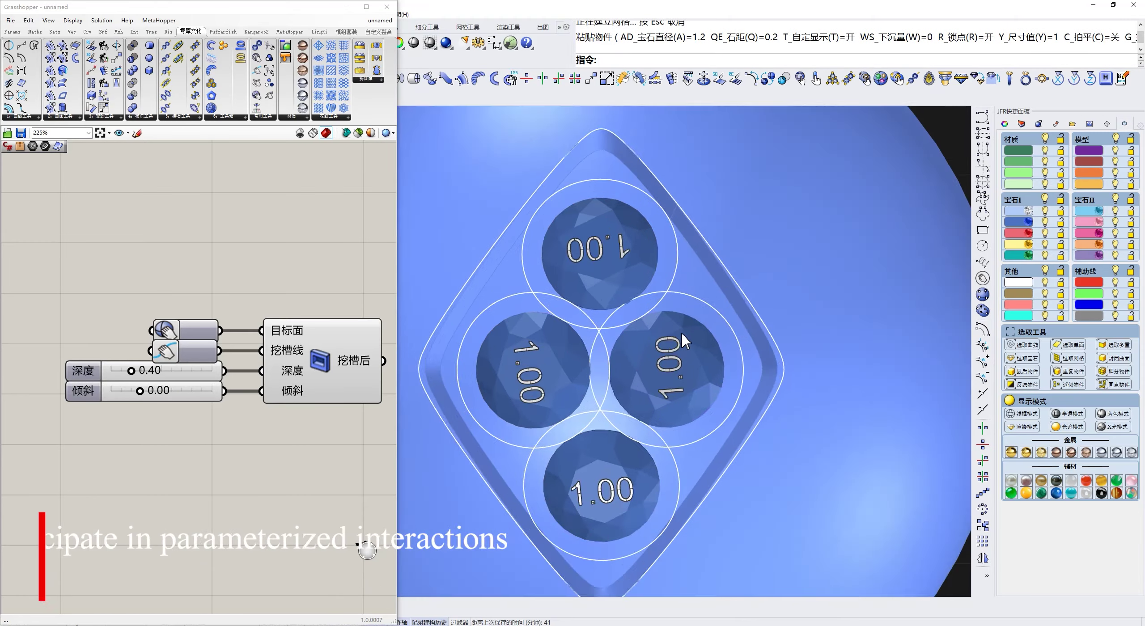
right_click_drag(682, 332, 748, 384)
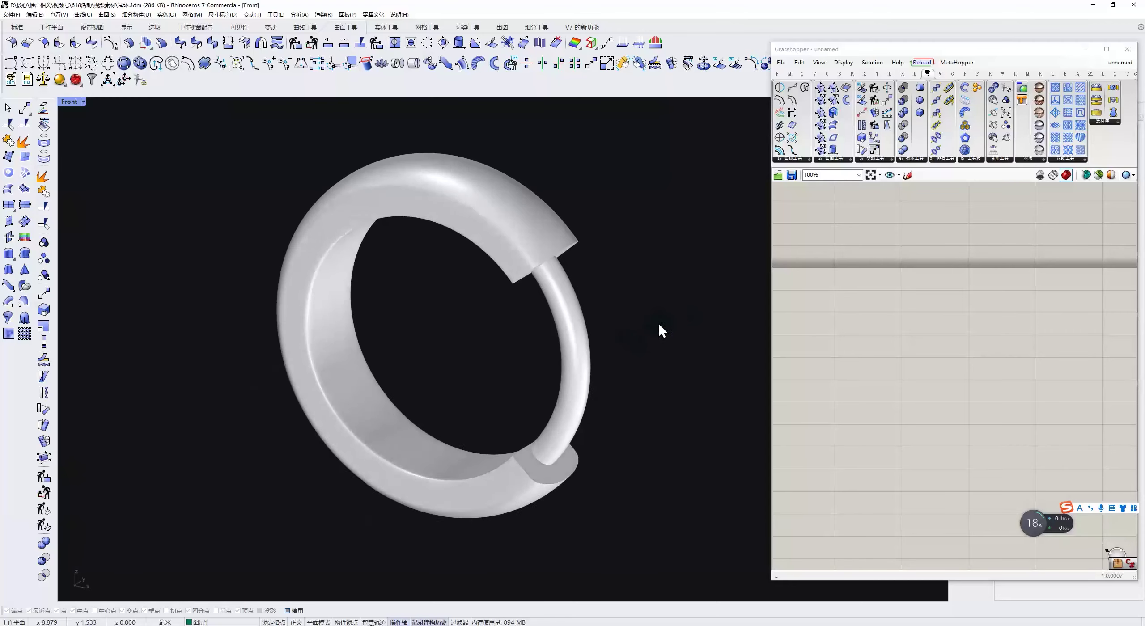
Add a three-barrel hinge: outer width 3.60, middle barrel 1.30, opening rotated to 52.18.
left_click_drag(949, 107, 852, 273)
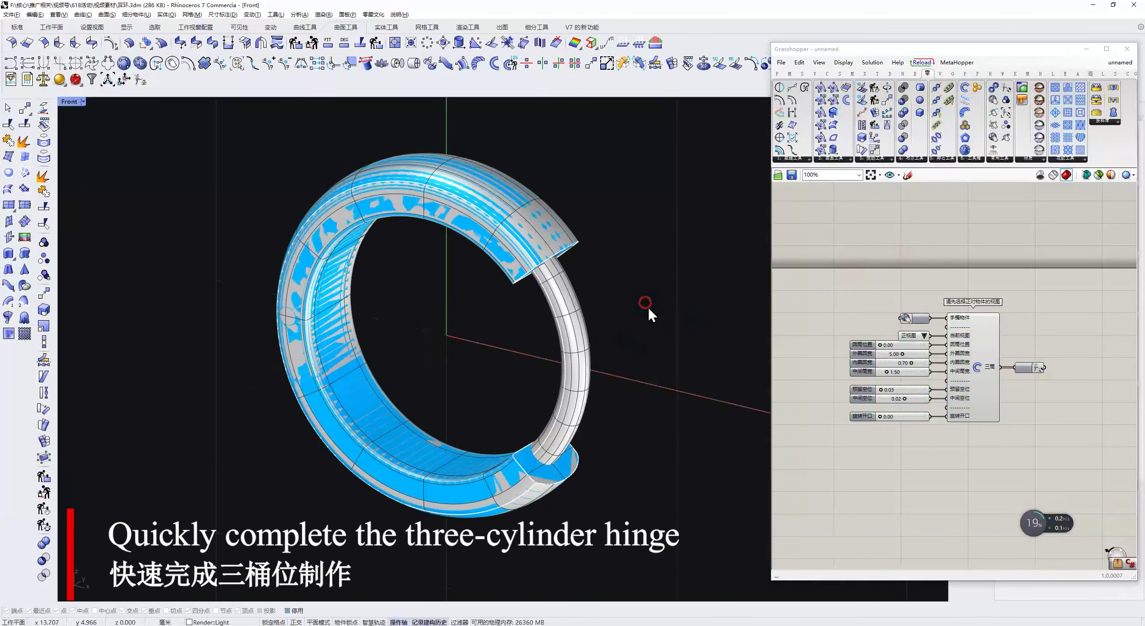
scroll(486, 333, "up", 5)
scroll(903, 354, "up", 4)
left_click_drag(903, 354, 892, 340)
scroll(528, 378, "down", 3)
scroll(891, 352, "down", 2)
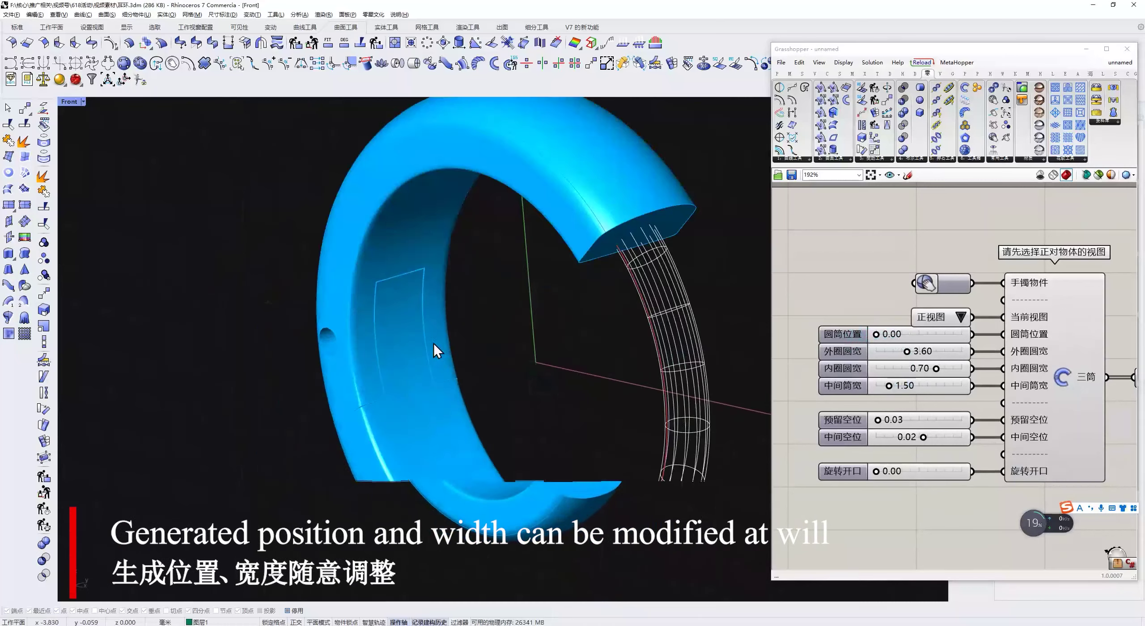
type("1.3")
key("Return")
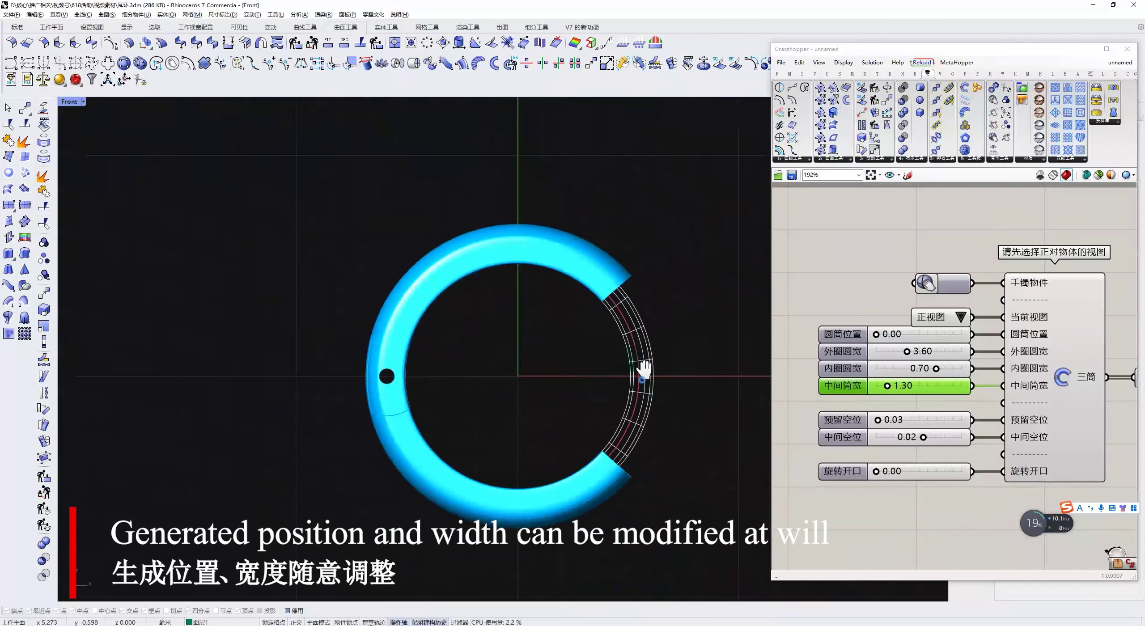
scroll(881, 468, "up", 2)
left_click_drag(870, 472, 952, 470)
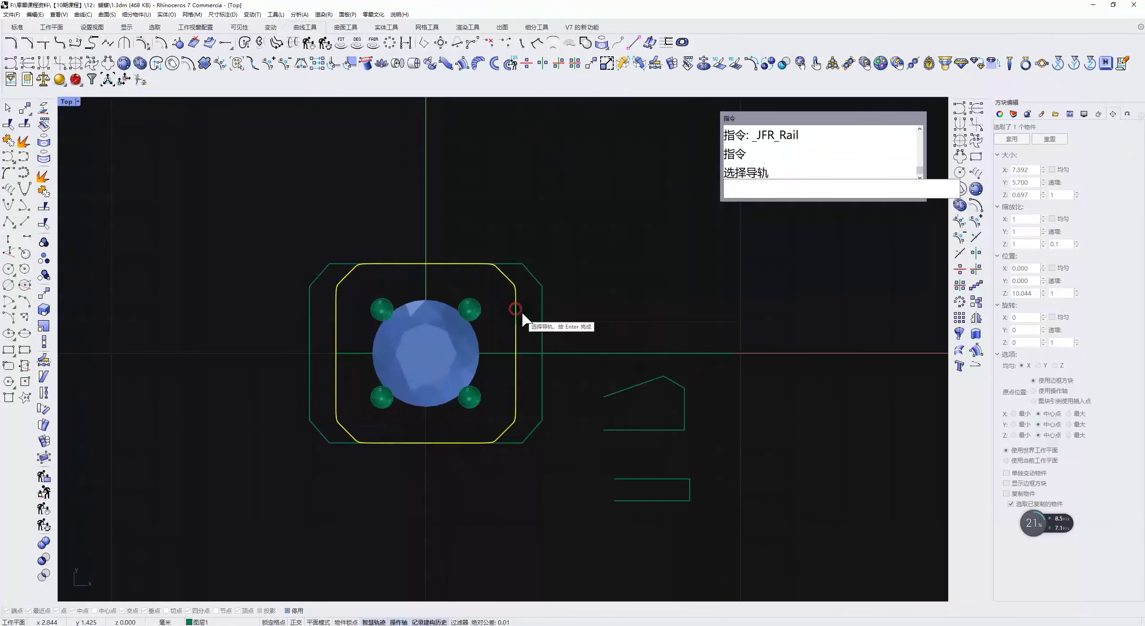
Sweep the CNC shank along the arc rail, assigning a section curve to each control point.
left_click(680, 417)
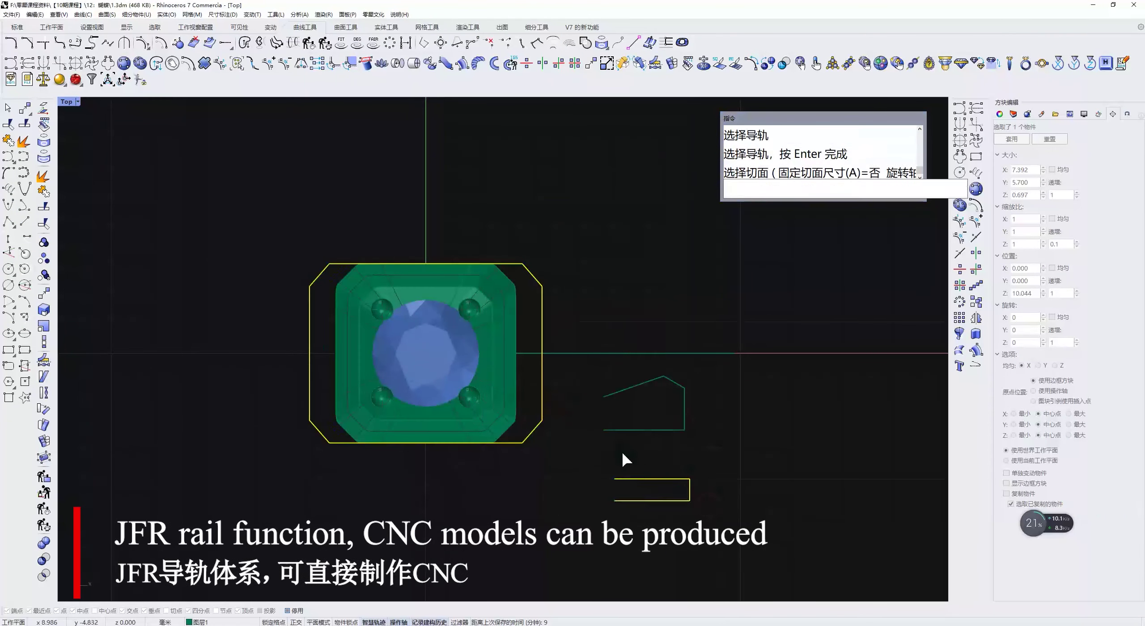
left_click(579, 360)
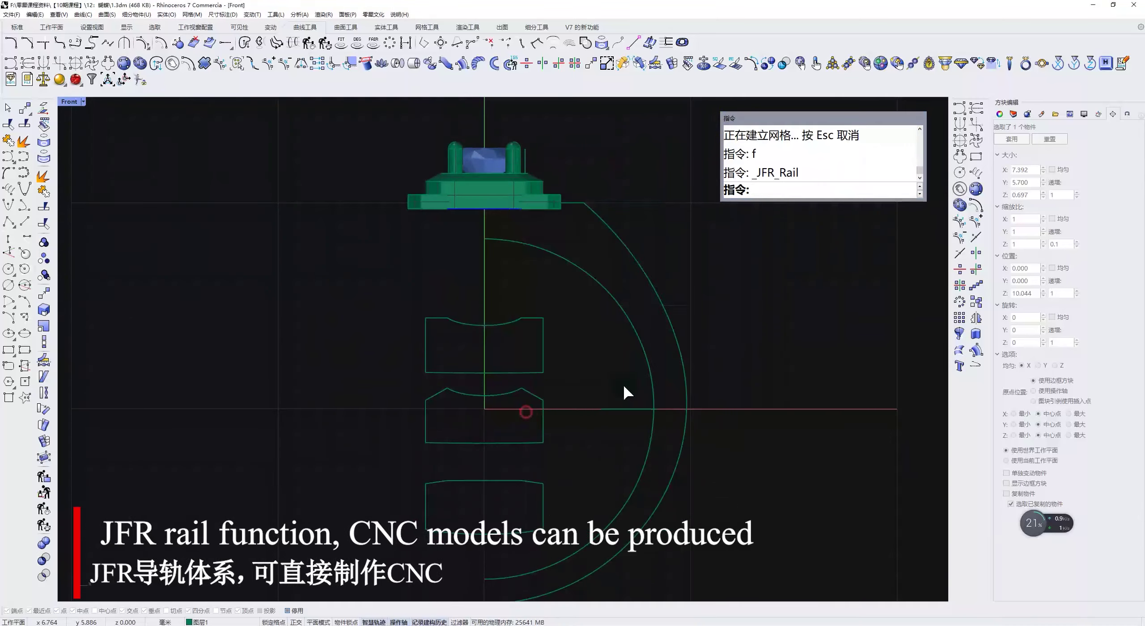
left_click(576, 442)
left_click(664, 288)
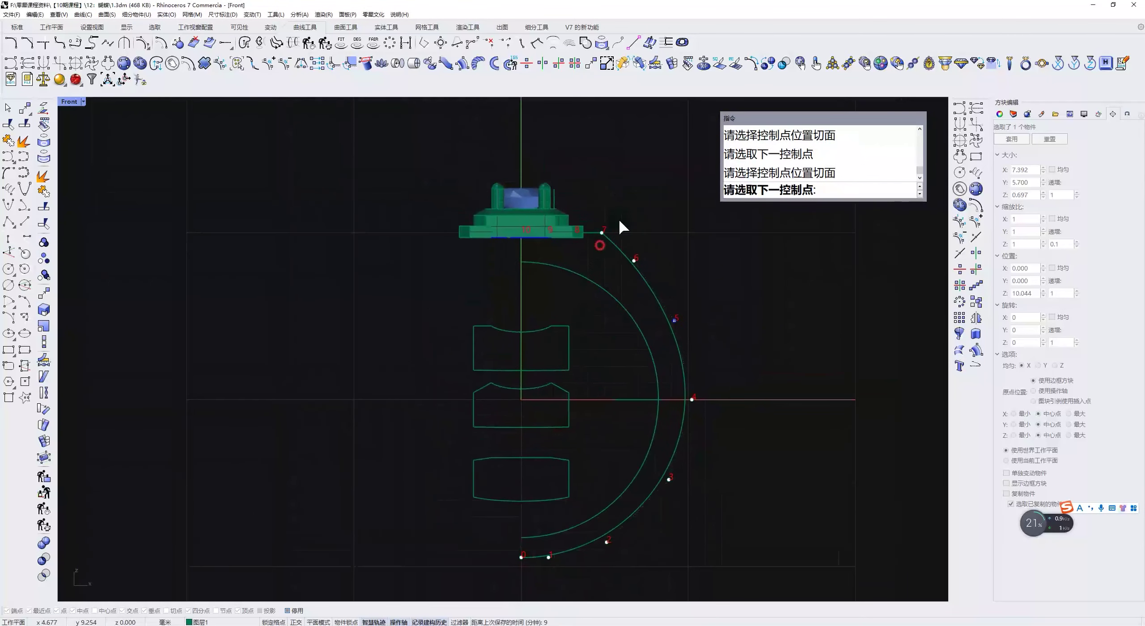
left_click(567, 328)
left_click(525, 233)
left_click(561, 324)
key("Return")
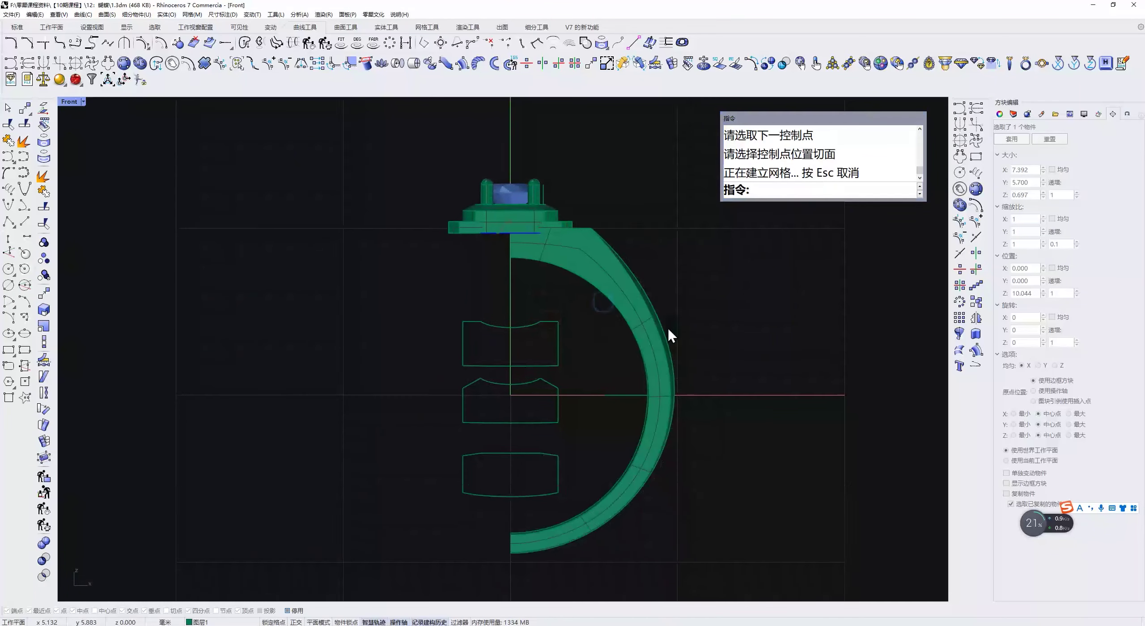
Explode the shank, inspect the inner band surface, then undo the change.
right_click_drag(668, 328, 622, 342, "ctrl+shift")
key("Return")
left_click(557, 325)
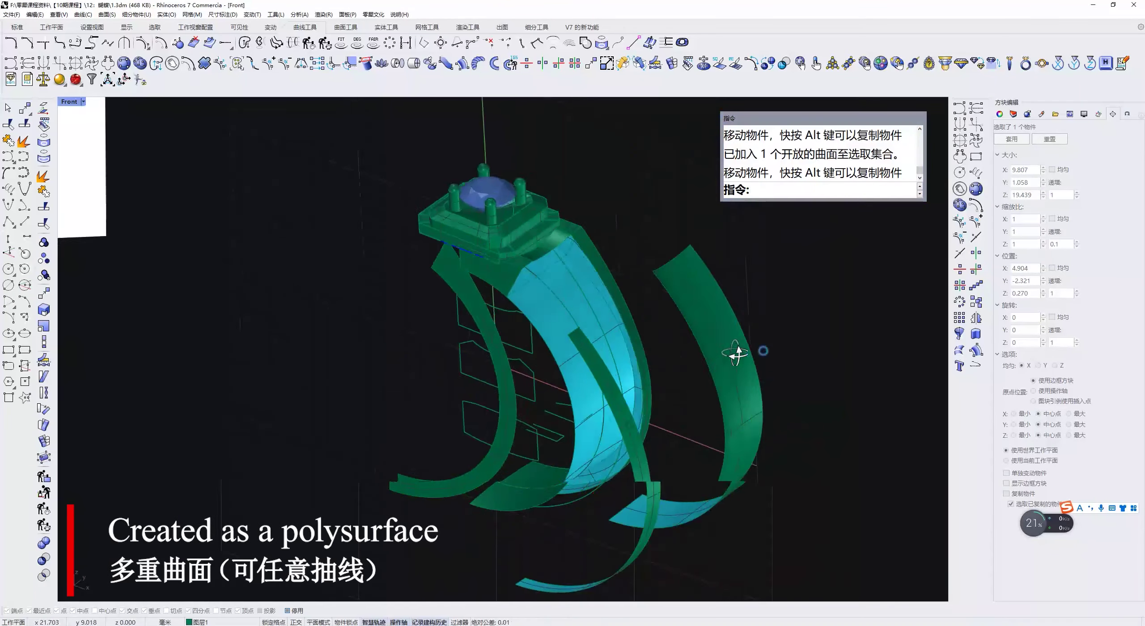
key("ctrl+z")
key("ctrl+z")
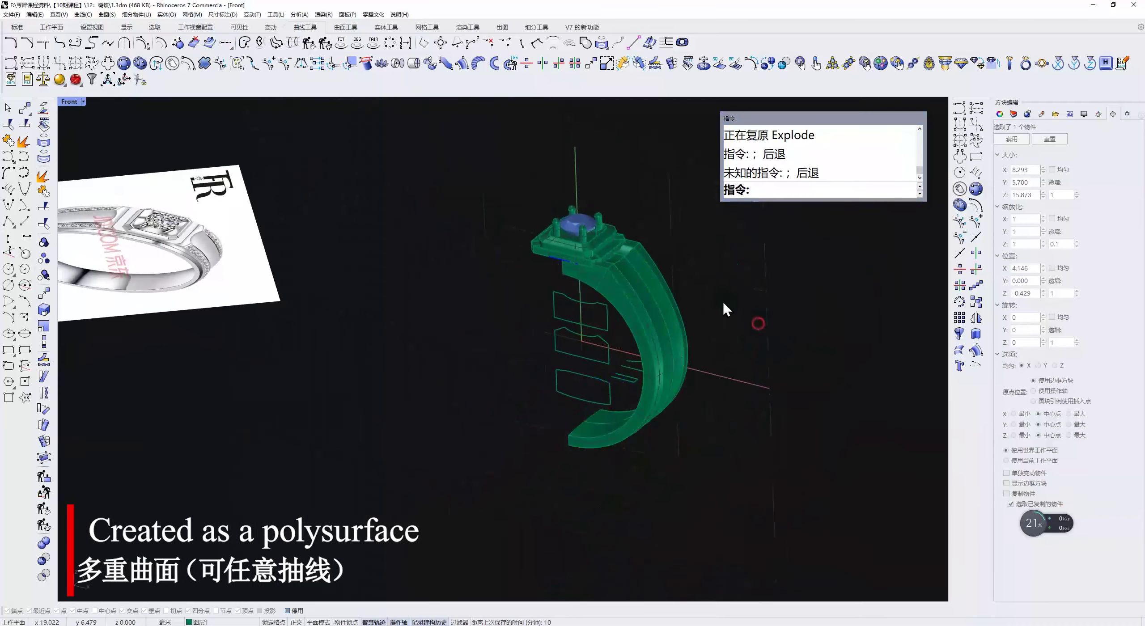
key("ctrl+alt+w")
key("ctrl+alt+s")
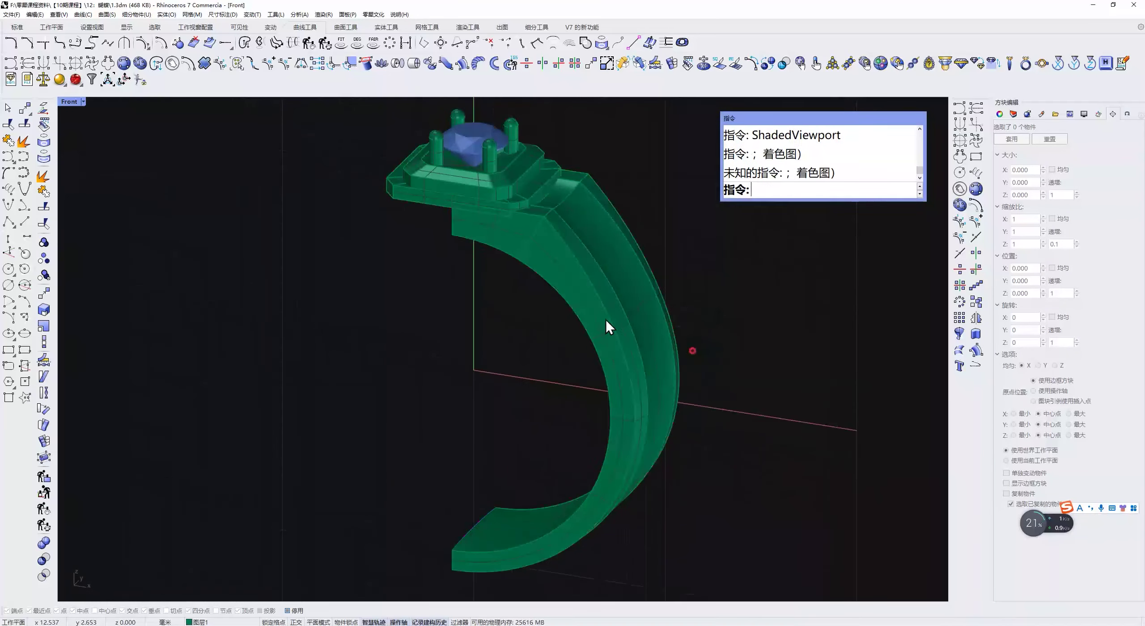
Explode the band into 12 surfaces and inspect their control points in wireframe.
left_click(605, 320)
left_click(43, 180)
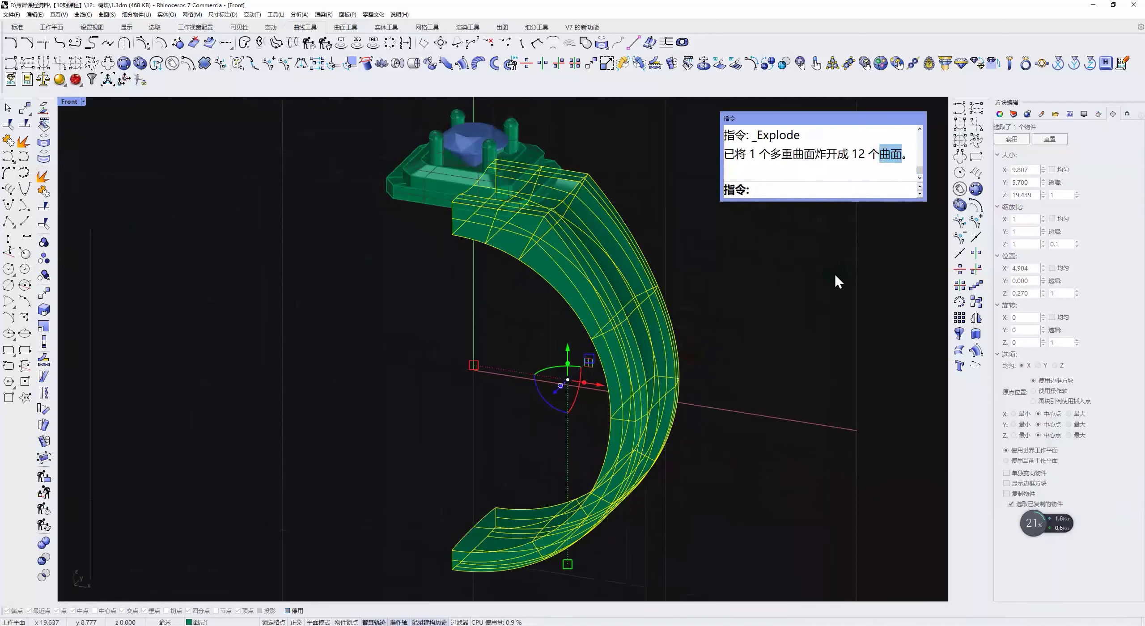
right_click_drag(838, 282, 213, 248)
key("ctrl+alt+w")
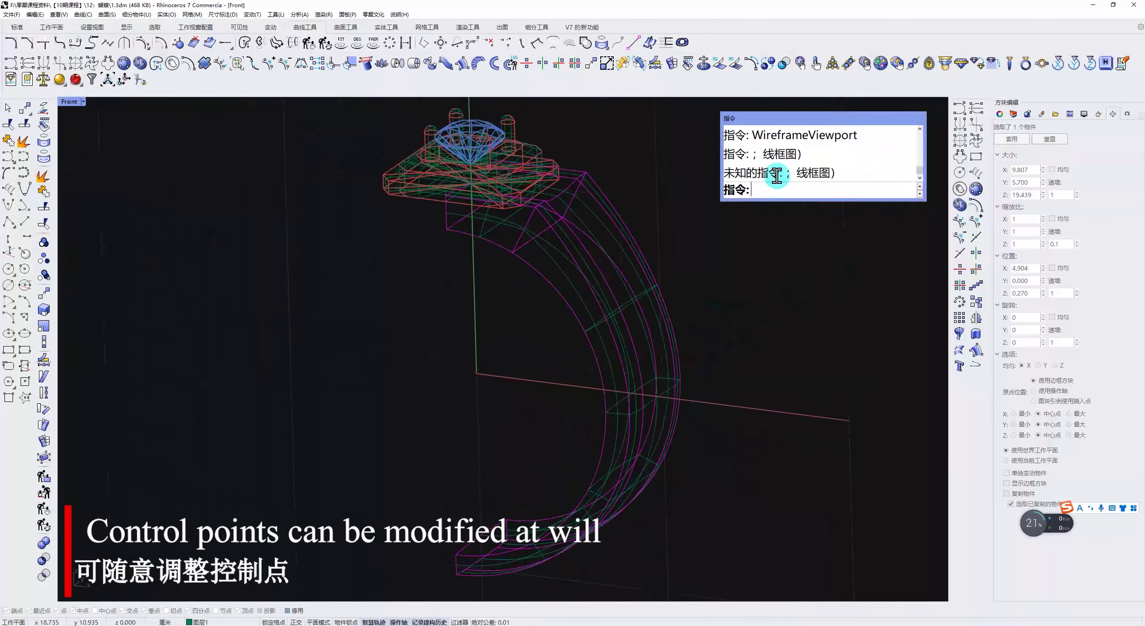
key("F10")
key("ctrl+alt+w")
key("ctrl+z")
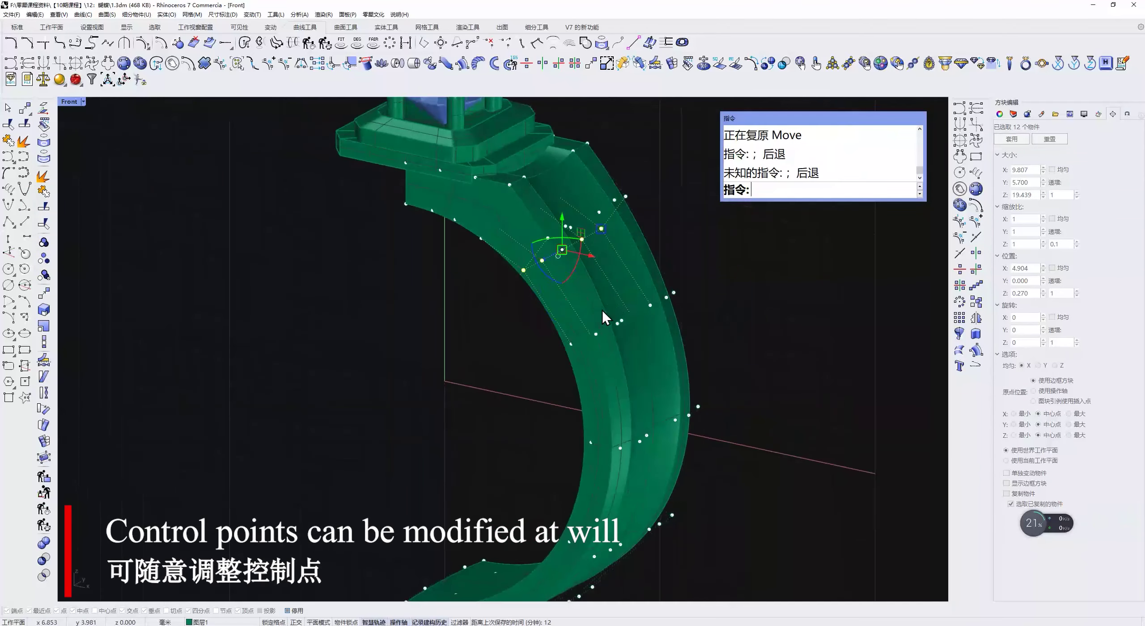
key("ctrl+alt+w")
Select all 12 ring surfaces and join them into one polysurface.
scroll(650, 235, "up", 3)
right_click_drag(597, 357, 615, 211)
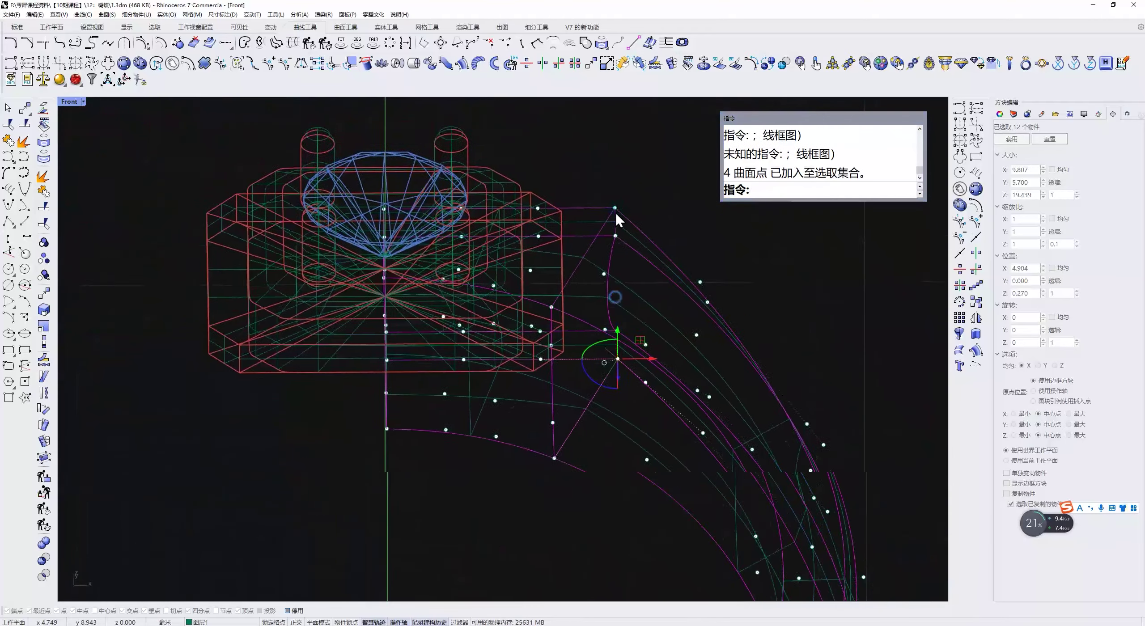
key("ctrl+alt+s")
scroll(662, 306, "down", 3)
scroll(635, 313, "down", 5)
mouse_move(690, 434)
right_mouse_down()
mouse_move(684, 345)
mouse_move(652, 323)
mouse_move(681, 334)
right_mouse_up()
key("ctrl+a")
key("ctrl+j")
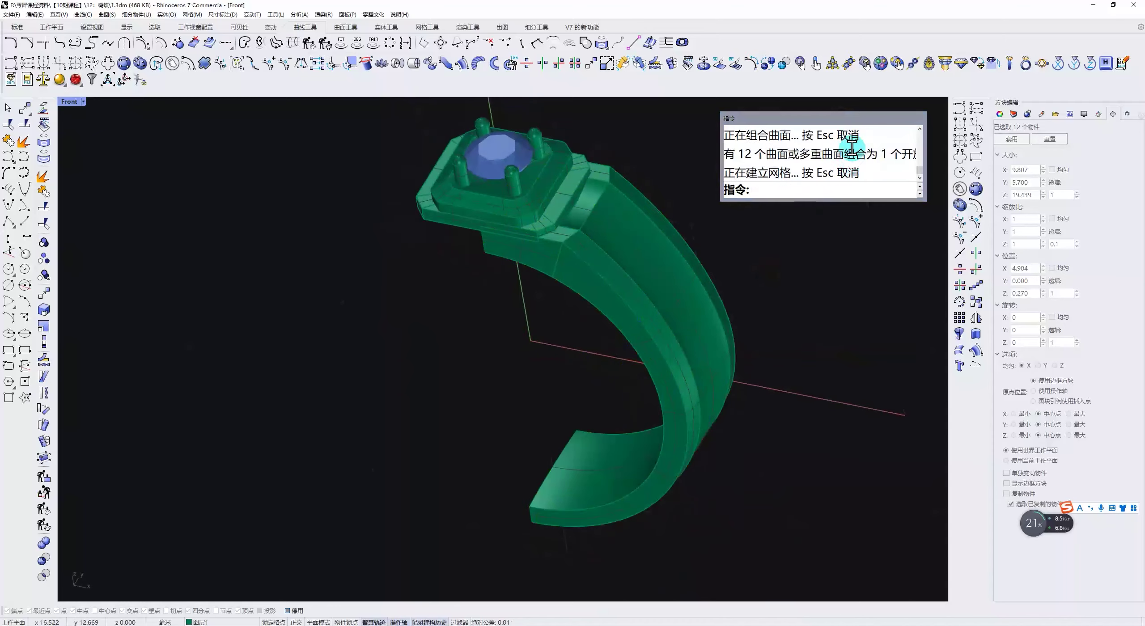
key("ctrl+alt+w")
key("ctrl+alt+s")
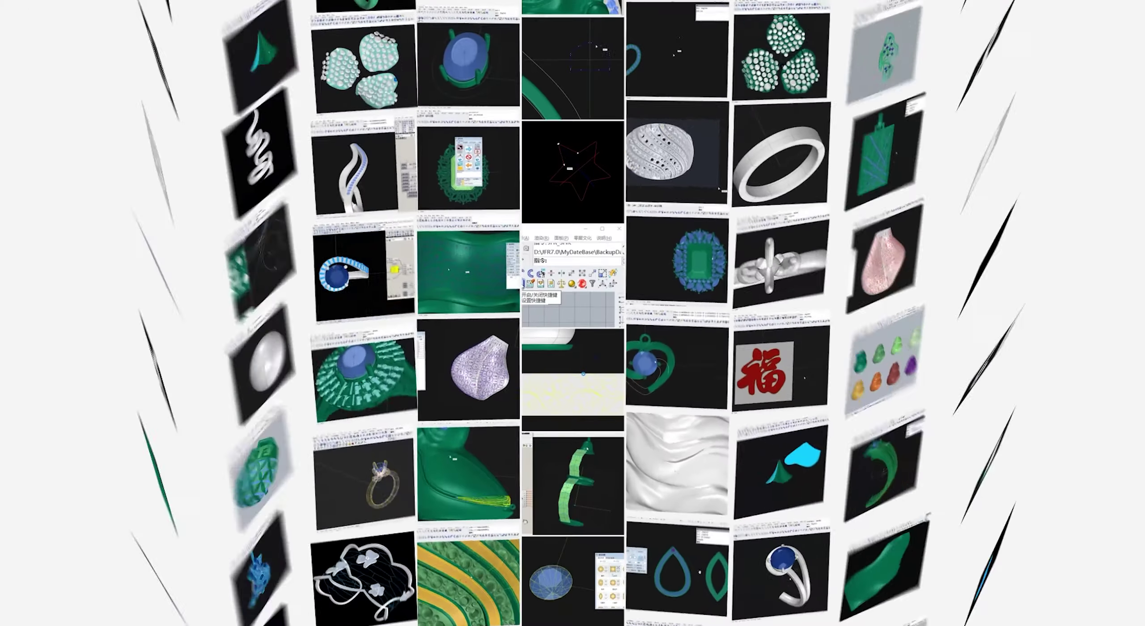